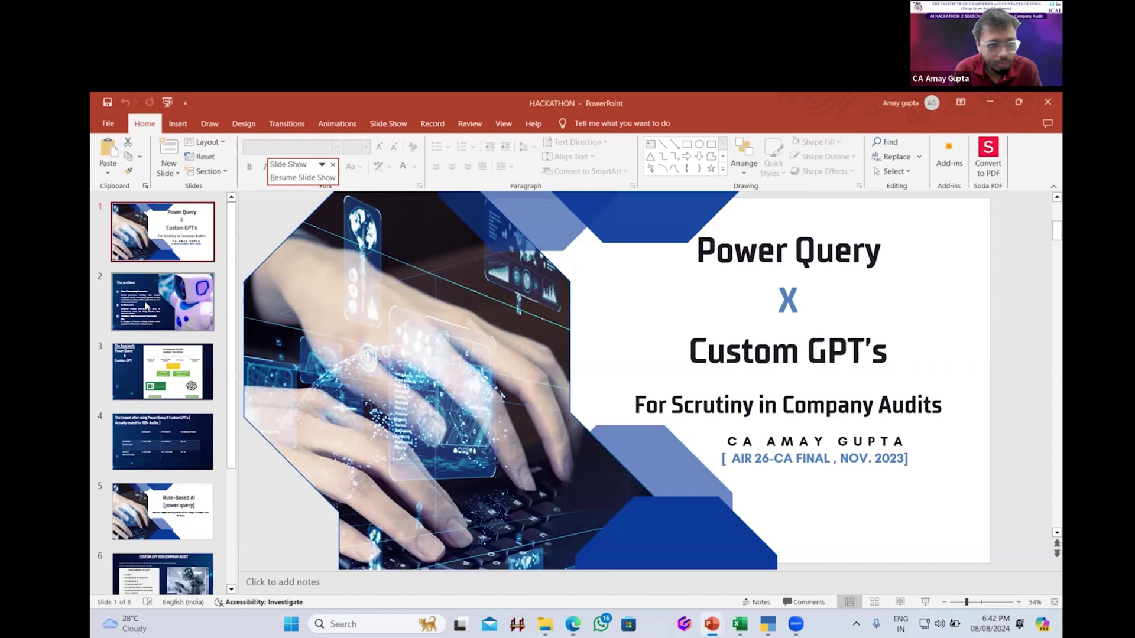
# Move the HACKATHON deck from 'The problem' (slide 2) to 'The Approach' (slide 3) and leave the slideshow
pyautogui.click(148, 305)
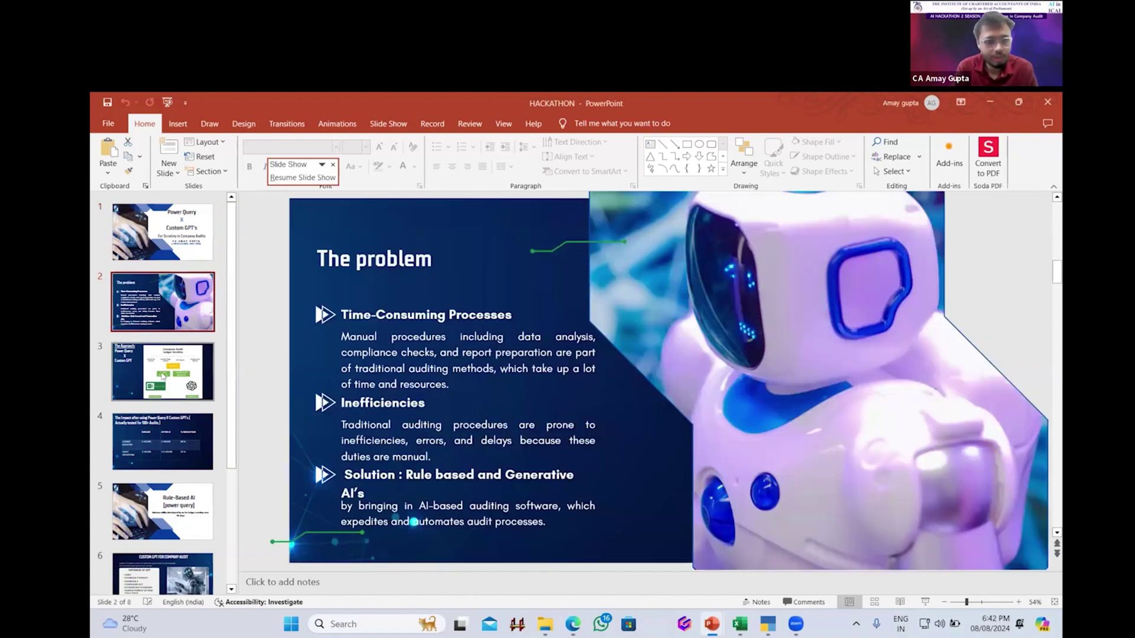
pyautogui.click(163, 376)
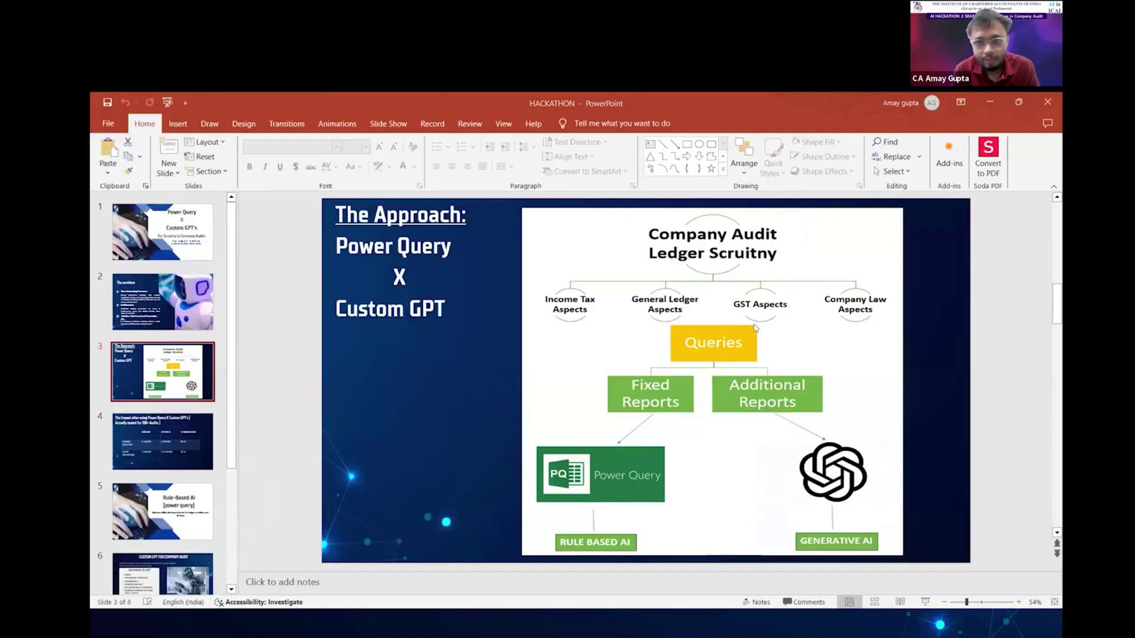
# In the tally data workbook, select and delete all rows of the Masters table
pyautogui.hotkey('alt', 'Tab')
pyautogui.press('Tab')
pyautogui.hotkey('alt', 'Tab')
pyautogui.hotkey('alt', 'Tab')
pyautogui.hotkey('alt', 'Tab')
pyautogui.hotkey('alt', 'Tab')
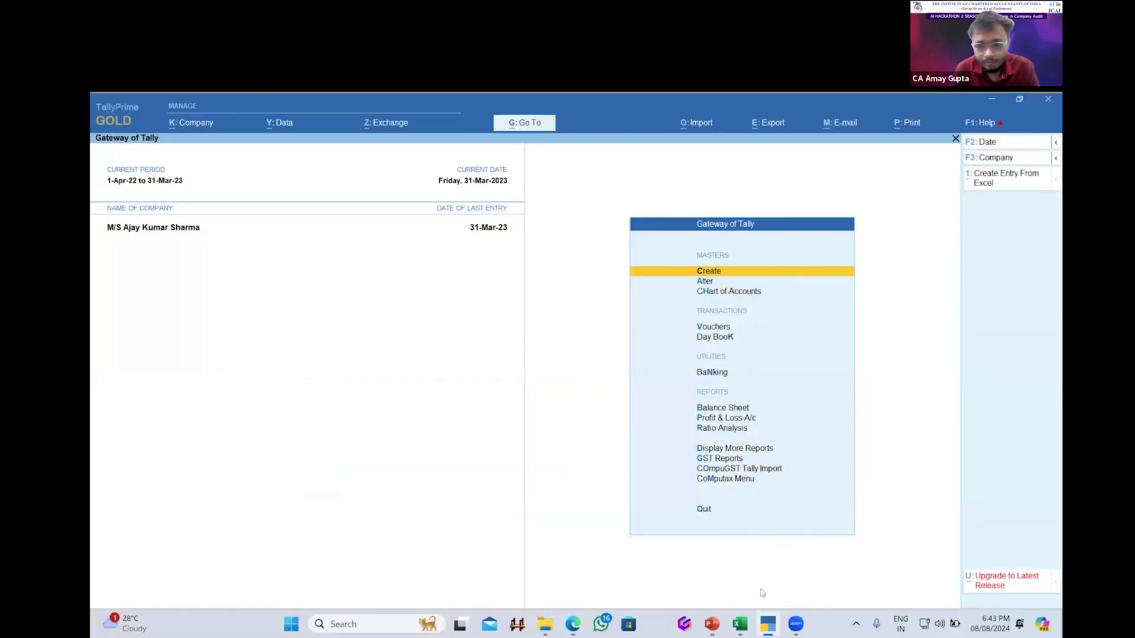
pyautogui.click(739, 623)
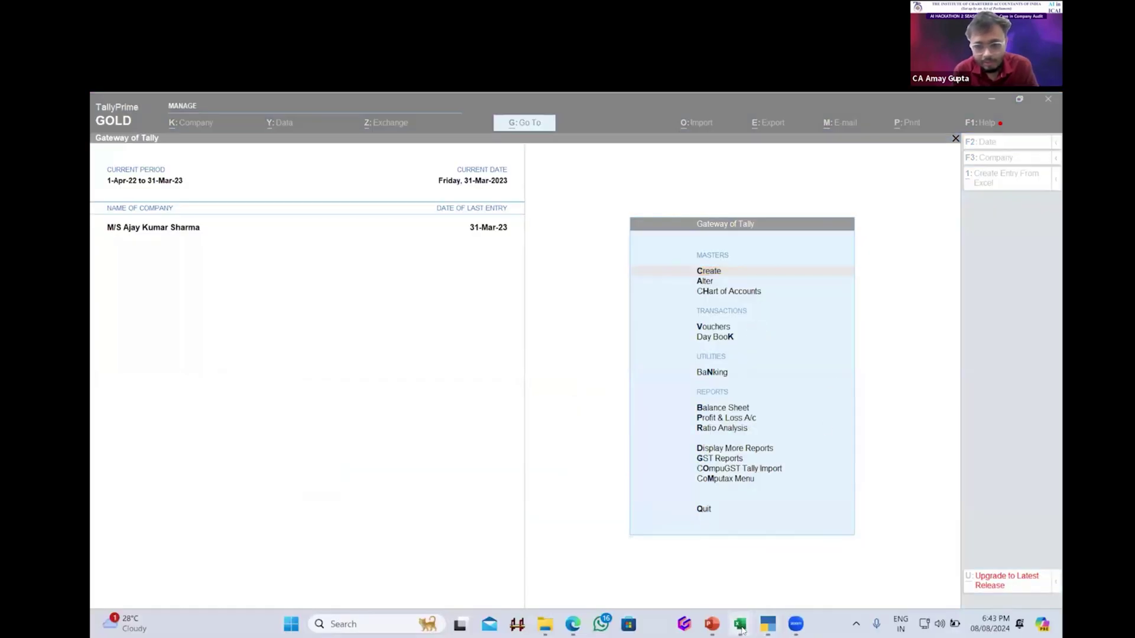
pyautogui.click(665, 557)
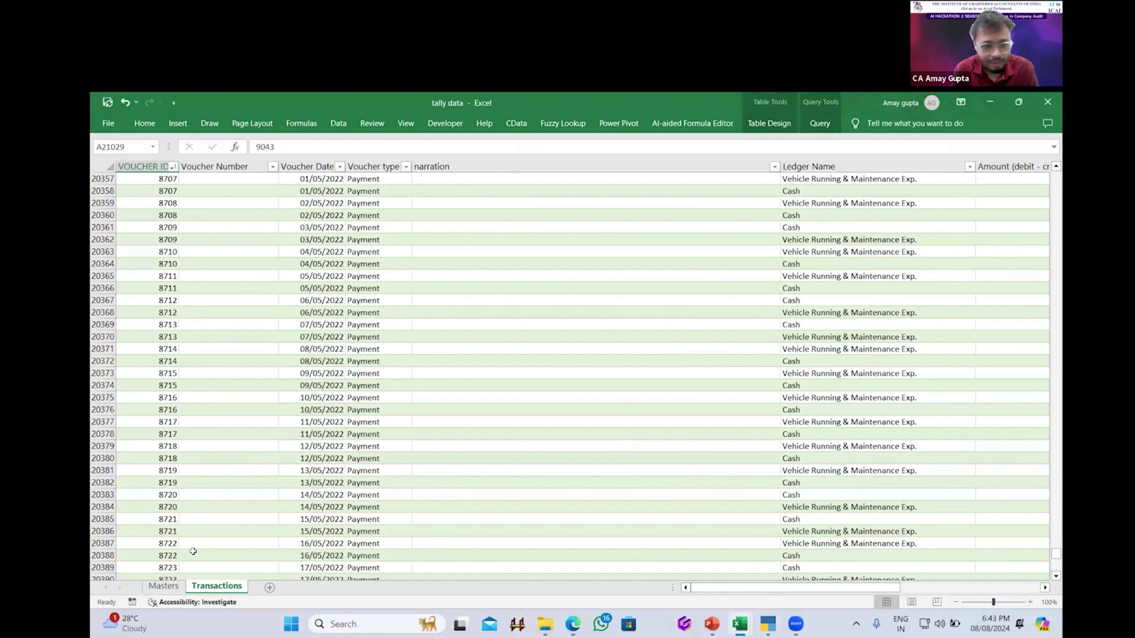
pyautogui.hotkey('ctrl', 'pageup')
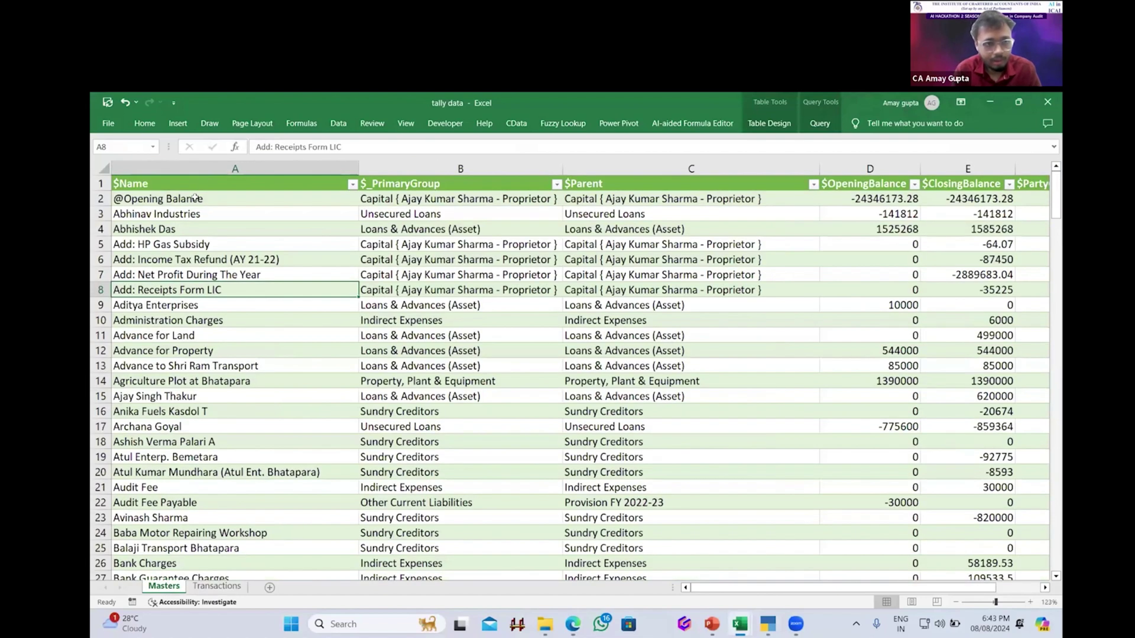
pyautogui.click(195, 199)
pyautogui.hotkey('ctrl', 'shift', 'Right')
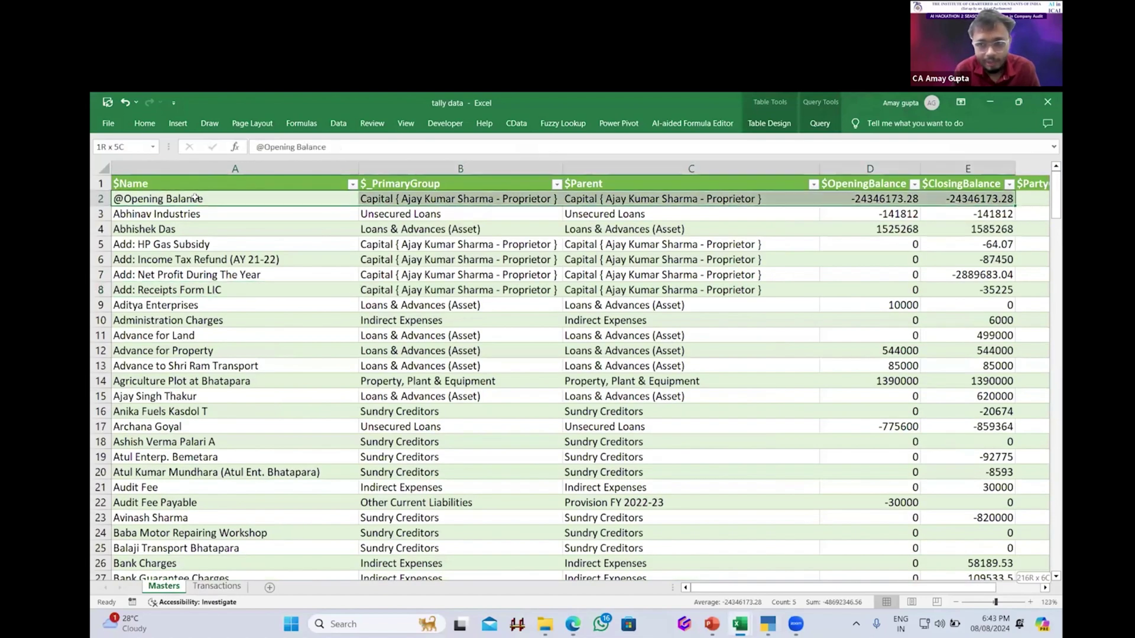
pyautogui.hotkey('ctrl', 'shift', 'Down')
pyautogui.scroll(20, 195, 198)
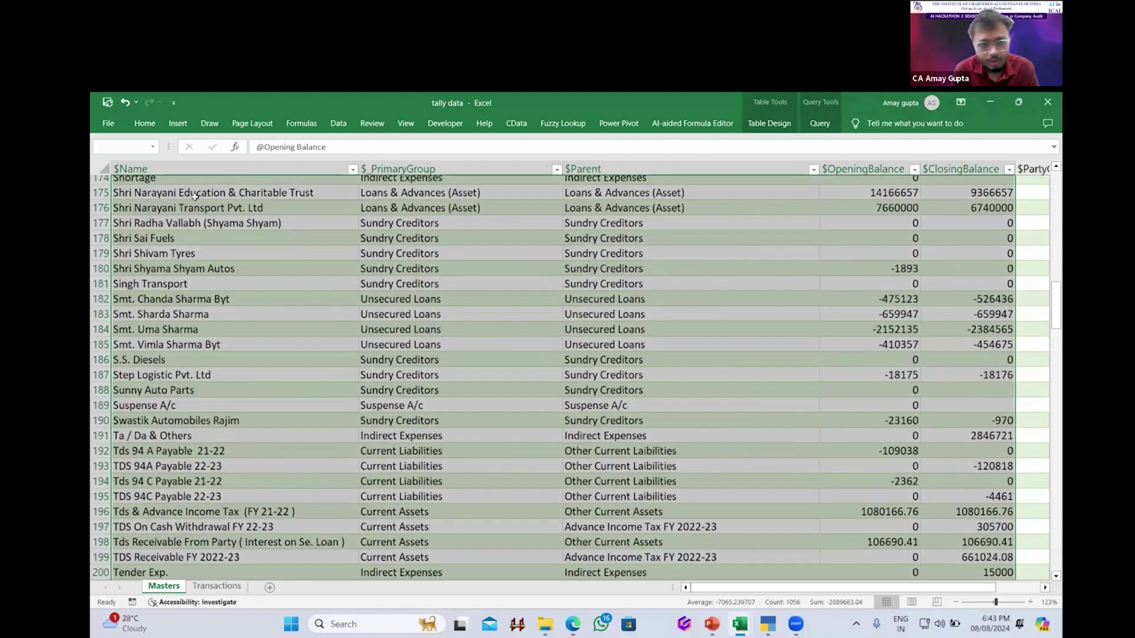
pyautogui.press('Delete')
# Refresh the Masters table query to reload it with Tally ledger data
pyautogui.click(195, 198)
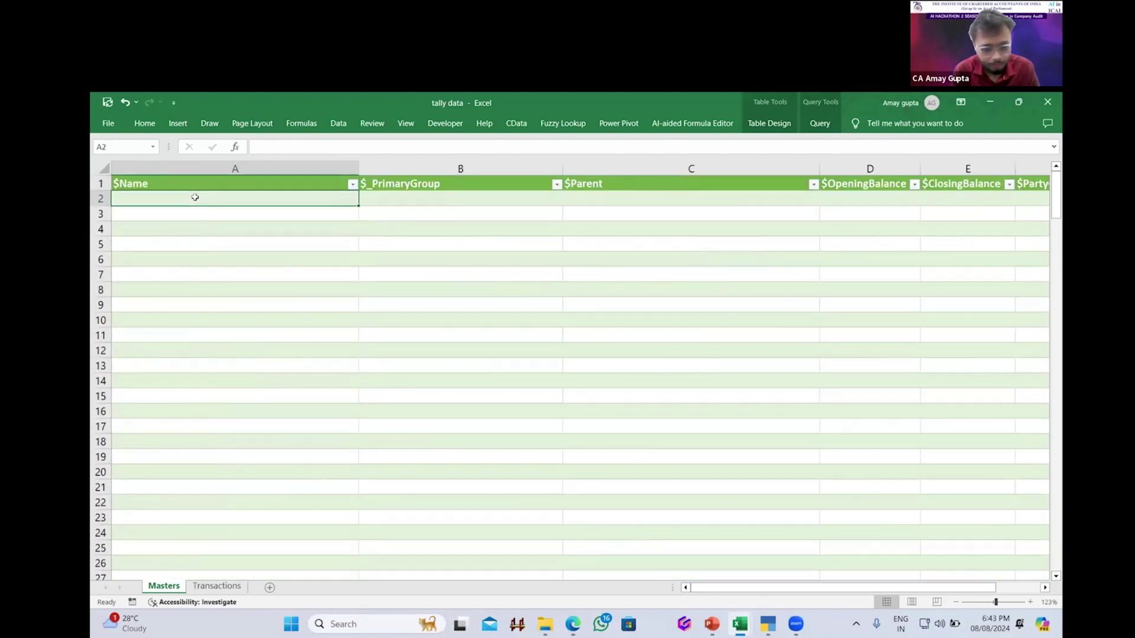
pyautogui.hotkey('shift', 'F10')
pyautogui.press('Down')
pyautogui.press('Down')
pyautogui.press('Down')
pyautogui.press('Down')
pyautogui.press('Down')
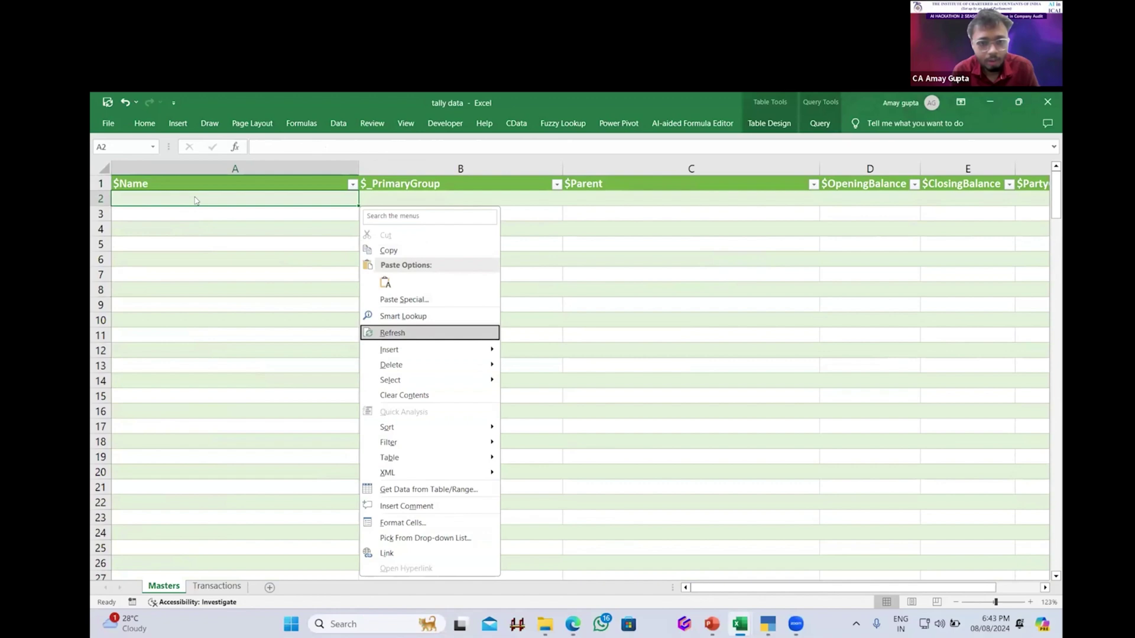
pyautogui.press('Return')
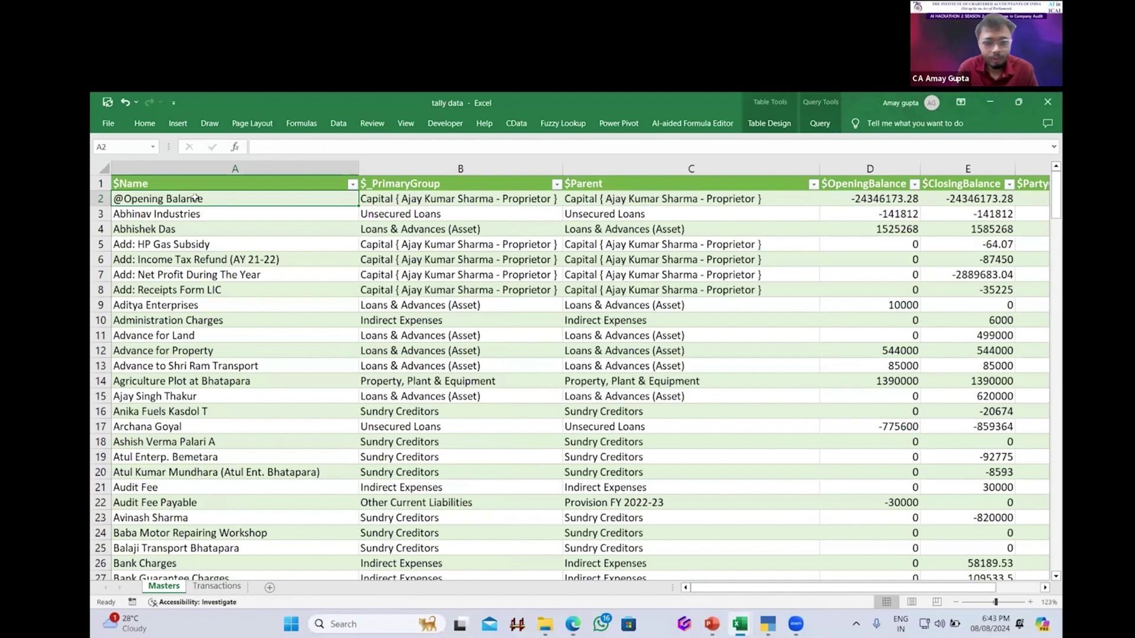
# Check the Transactions sheet of payment vouchers and save the tally data workbook
pyautogui.click(218, 587)
pyautogui.scroll(2, 215, 535)
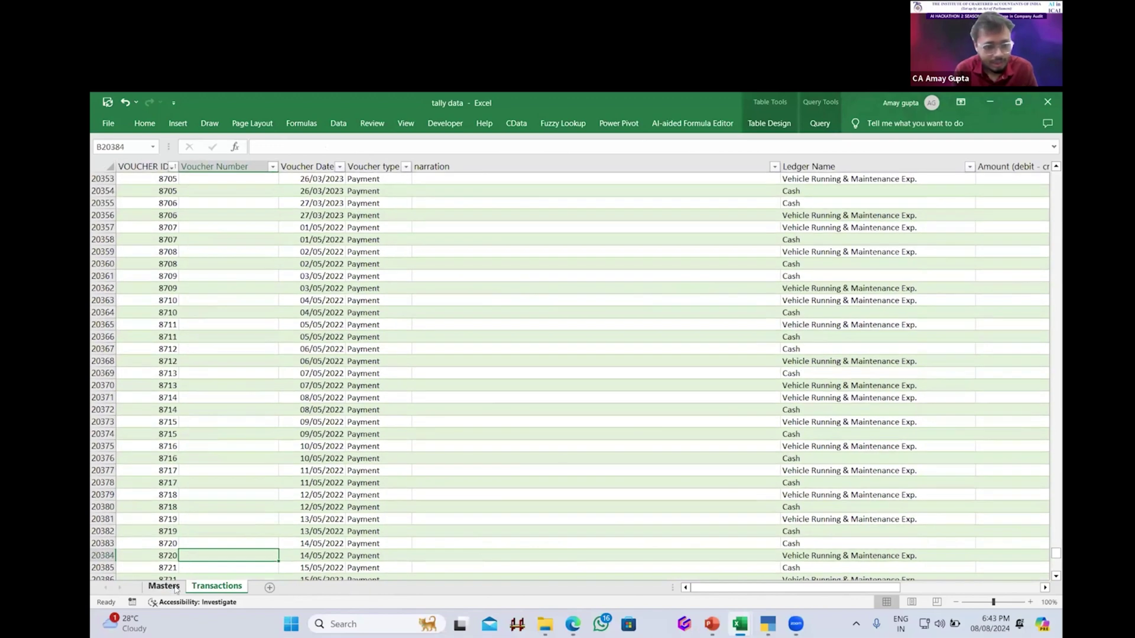
pyautogui.click(175, 588)
pyautogui.click(205, 588)
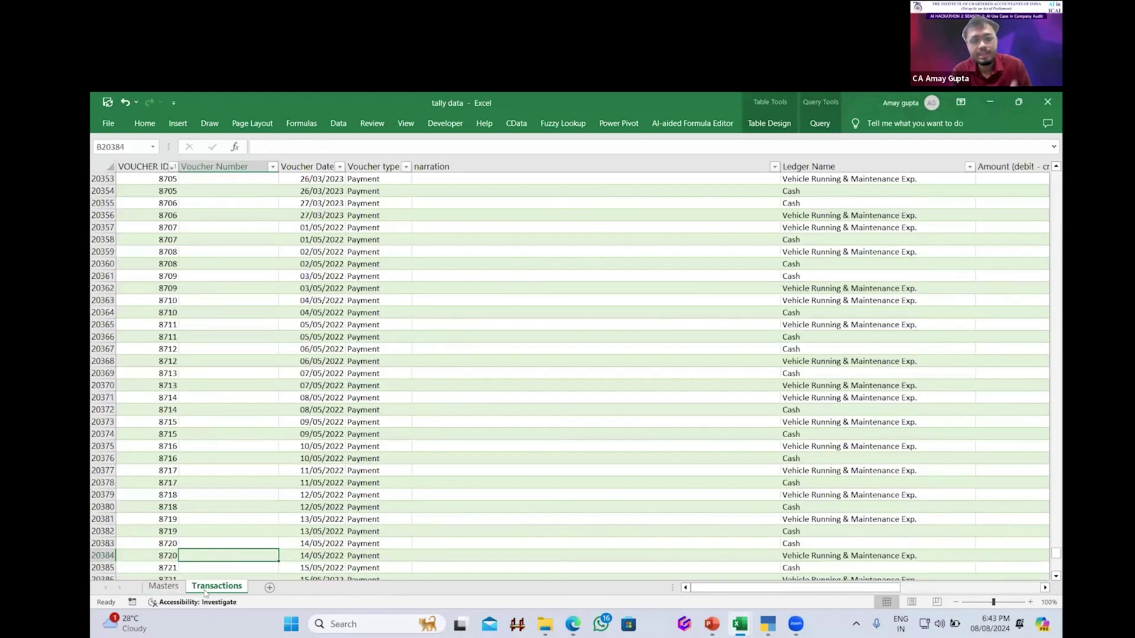
pyautogui.scroll(20, 302, 446)
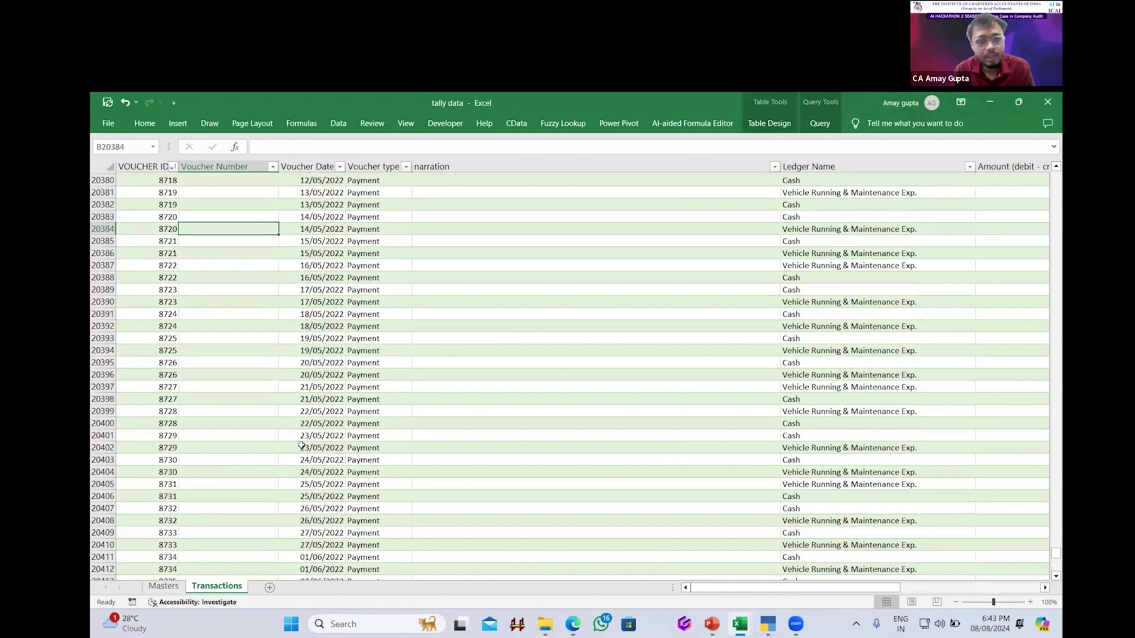
pyautogui.scroll(3, 302, 446)
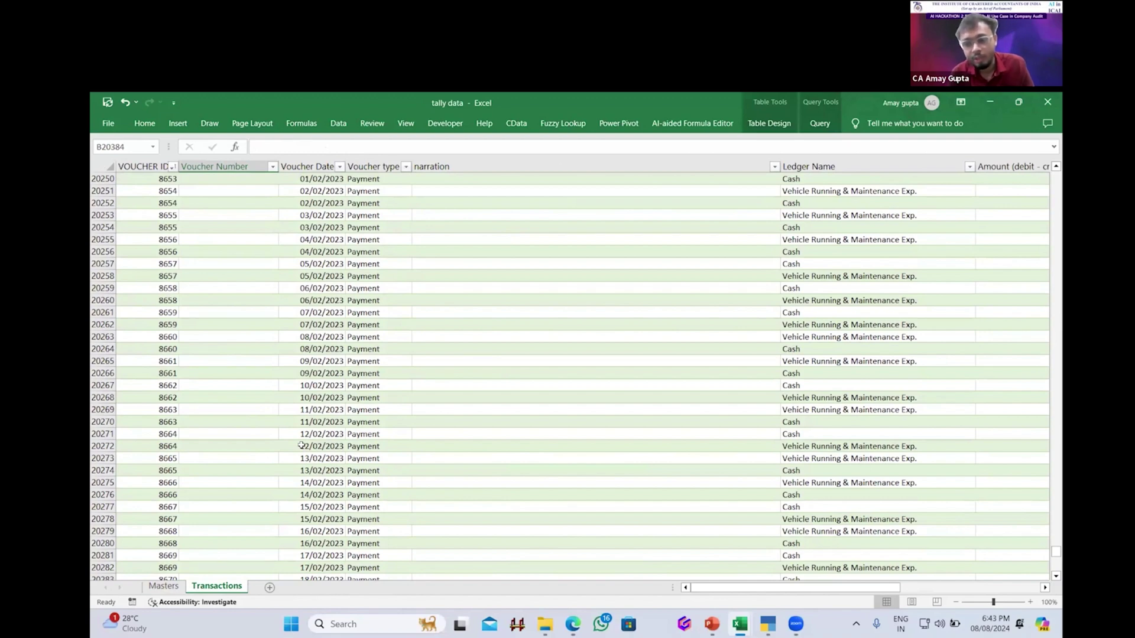
pyautogui.click(107, 102)
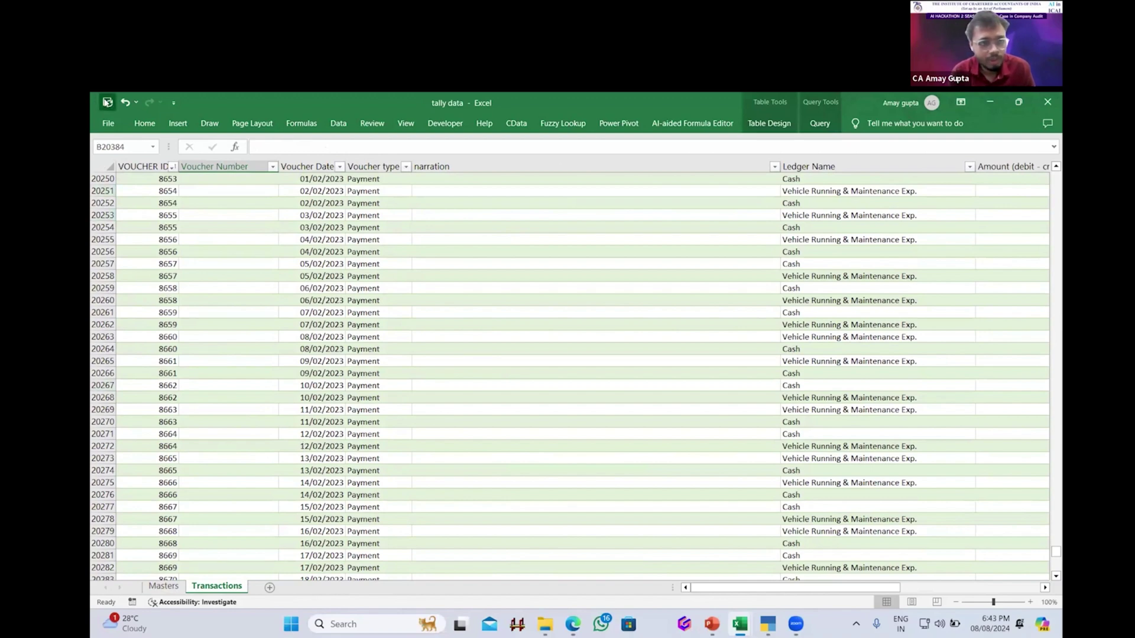
# Minimize Excel, collapse ChatGPT's history sidebar, review earlier replies, then bring up the hackathon prompt workbook
pyautogui.click(992, 102)
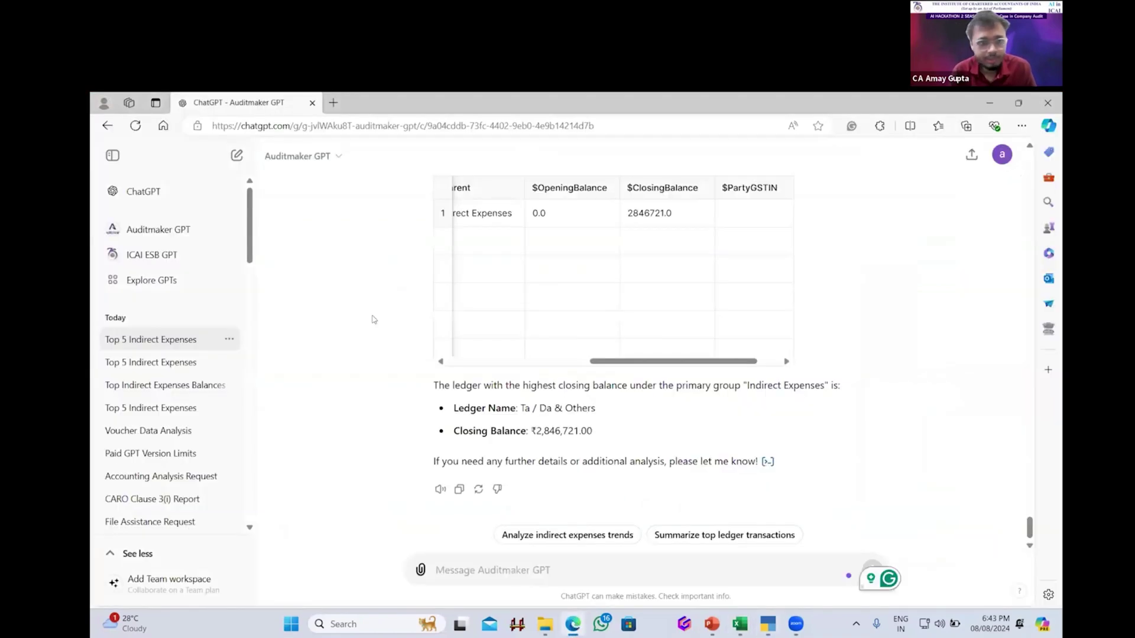
pyautogui.click(112, 157)
pyautogui.scroll(20, 387, 311)
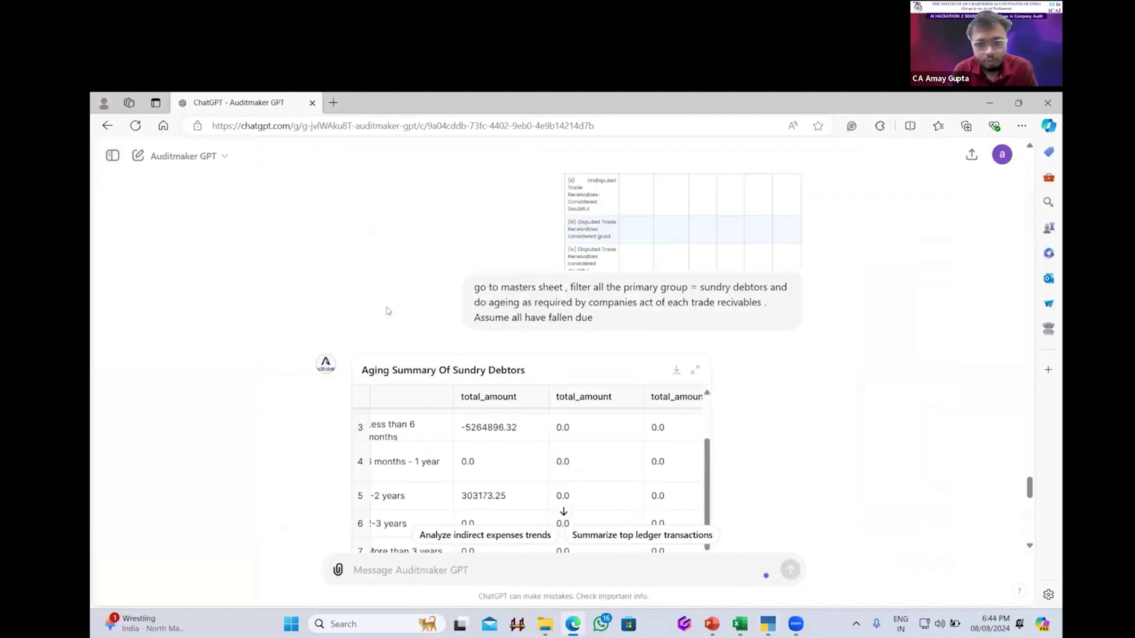
pyautogui.scroll(20, 388, 311)
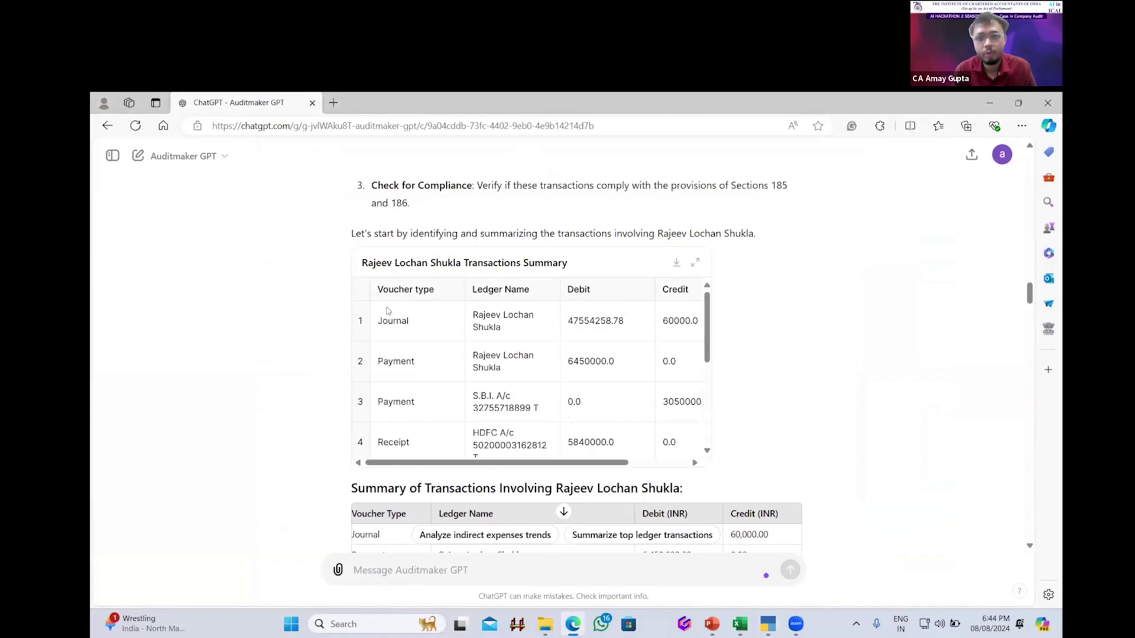
pyautogui.scroll(15, 387, 310)
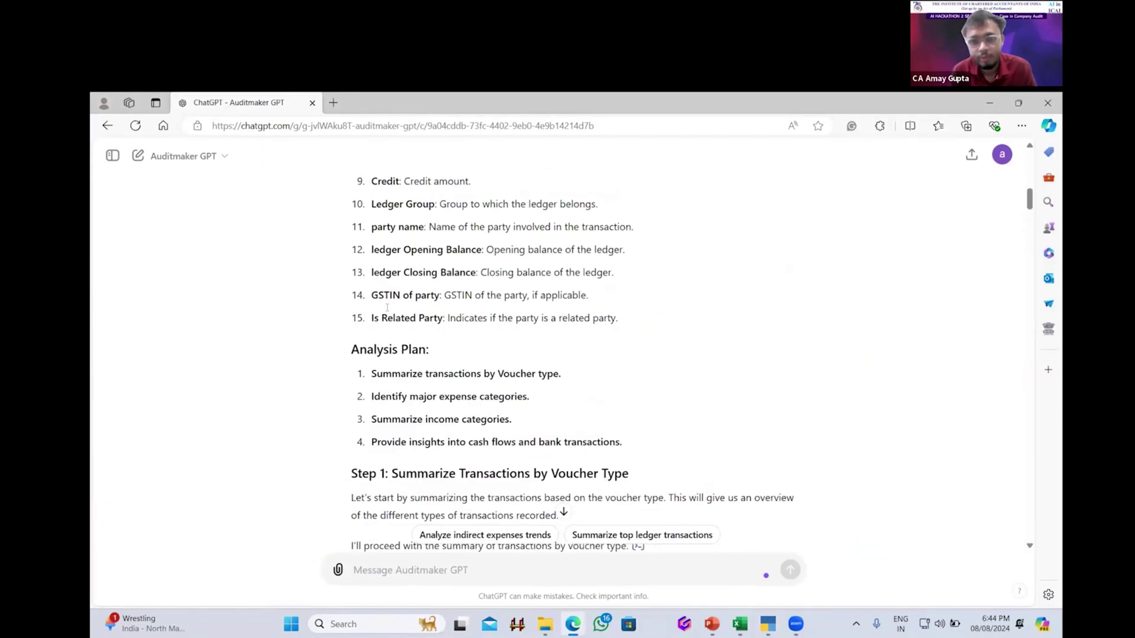
pyautogui.scroll(-20, 387, 307)
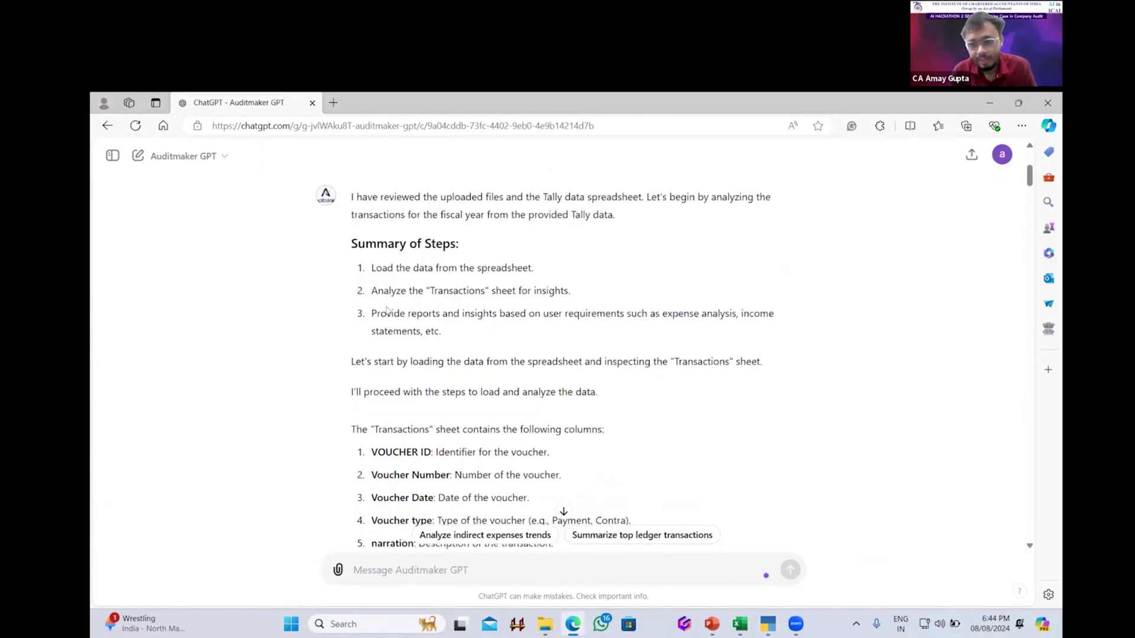
pyautogui.scroll(-20, 387, 311)
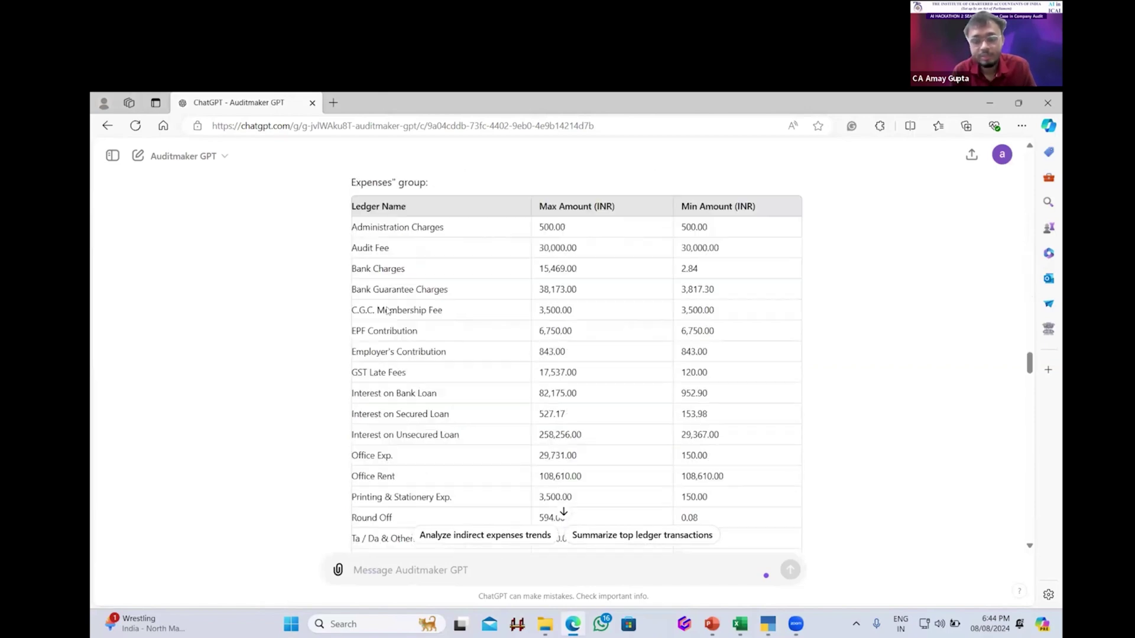
pyautogui.scroll(-10, 387, 311)
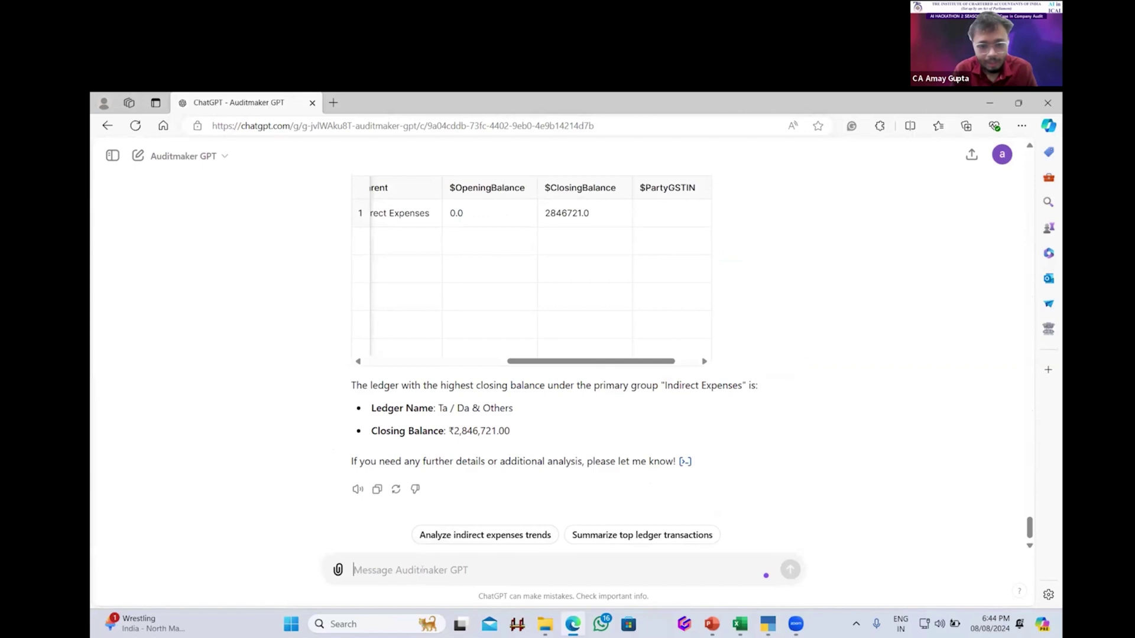
pyautogui.click(767, 623)
pyautogui.click(767, 624)
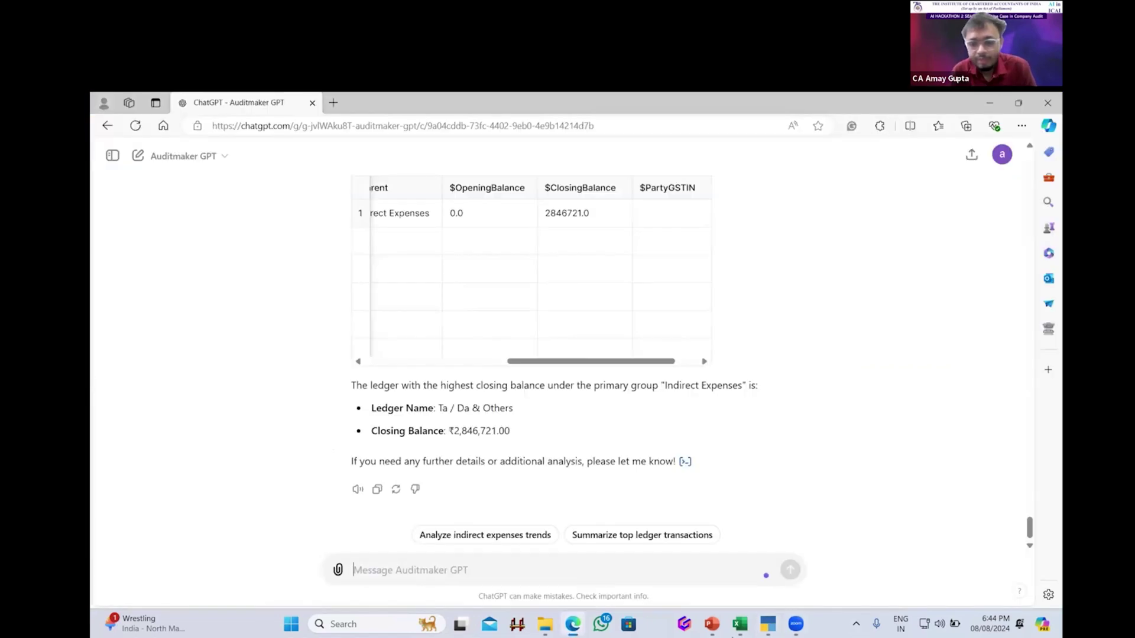
# Copy the top-5 Indirect Expenses prompt from cell B2 of the hackathon prompt workbook
pyautogui.moveTo(739, 623)
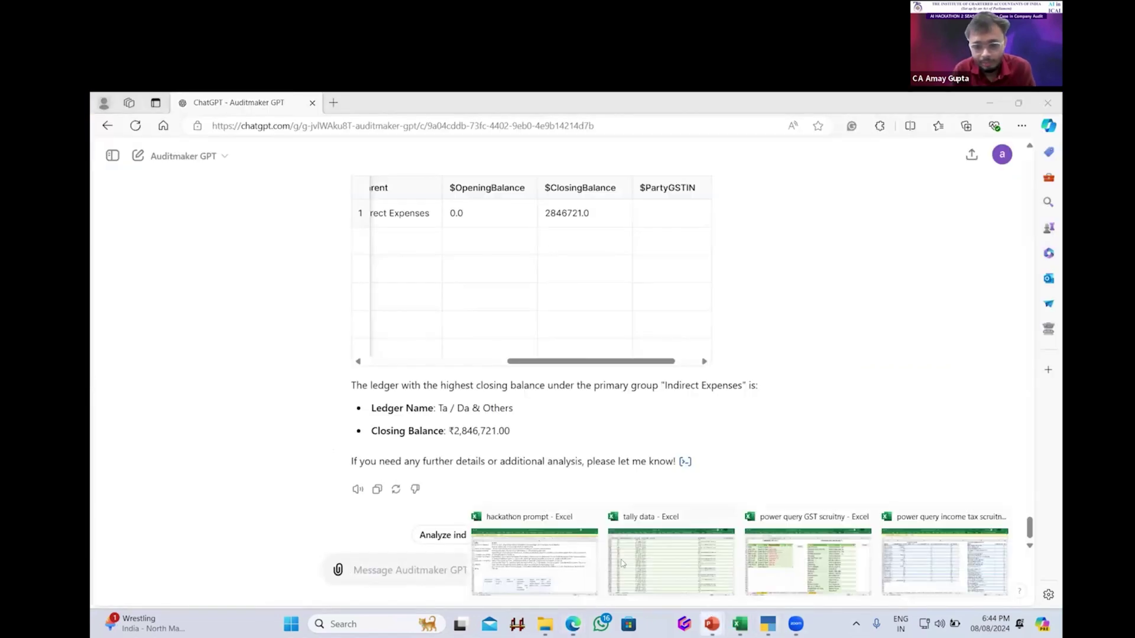
pyautogui.click(544, 543)
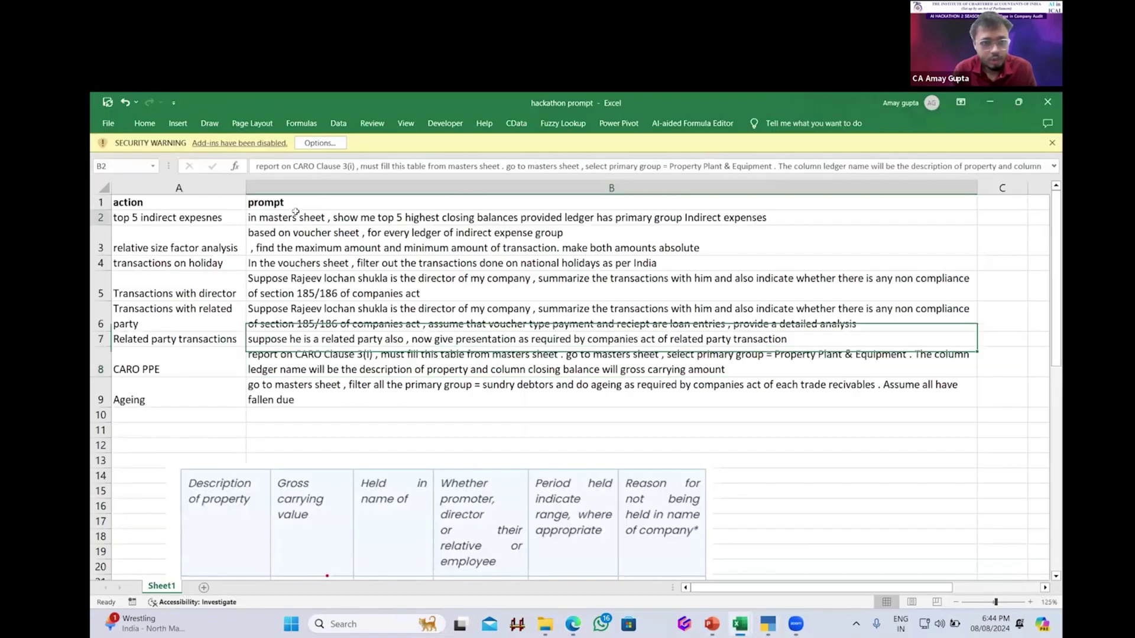
pyautogui.tripleClick(688, 166)
pyautogui.hotkey('ctrl', 'c')
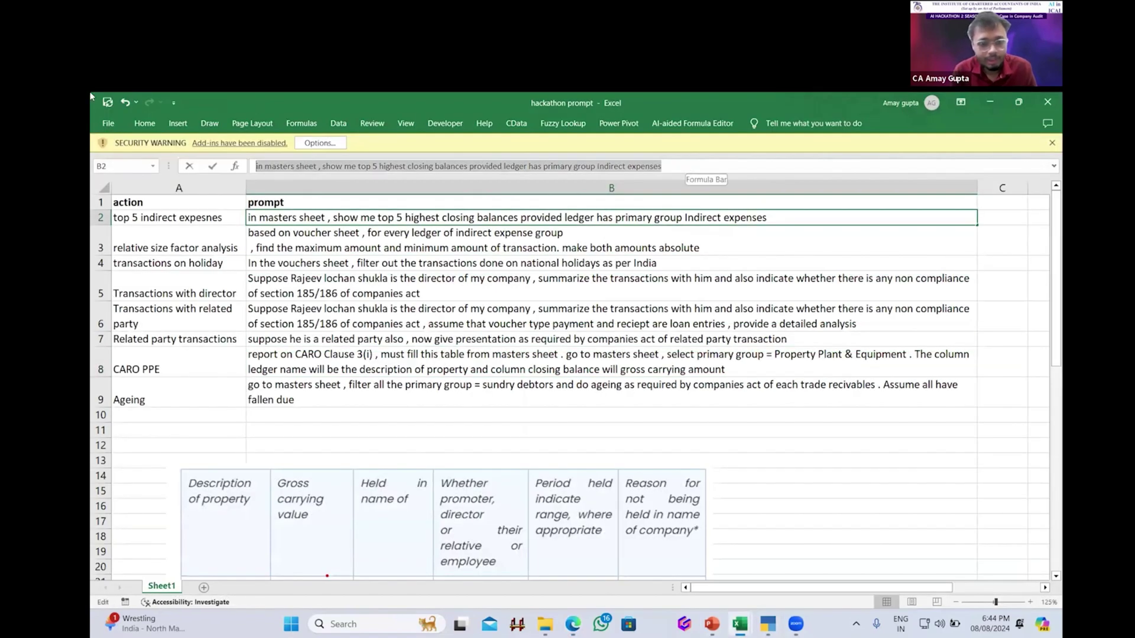
pyautogui.press('Return')
# Send Auditmaker GPT the request for the top 5 Indirect Expenses closing balances
pyautogui.hotkey('alt', 'Tab')
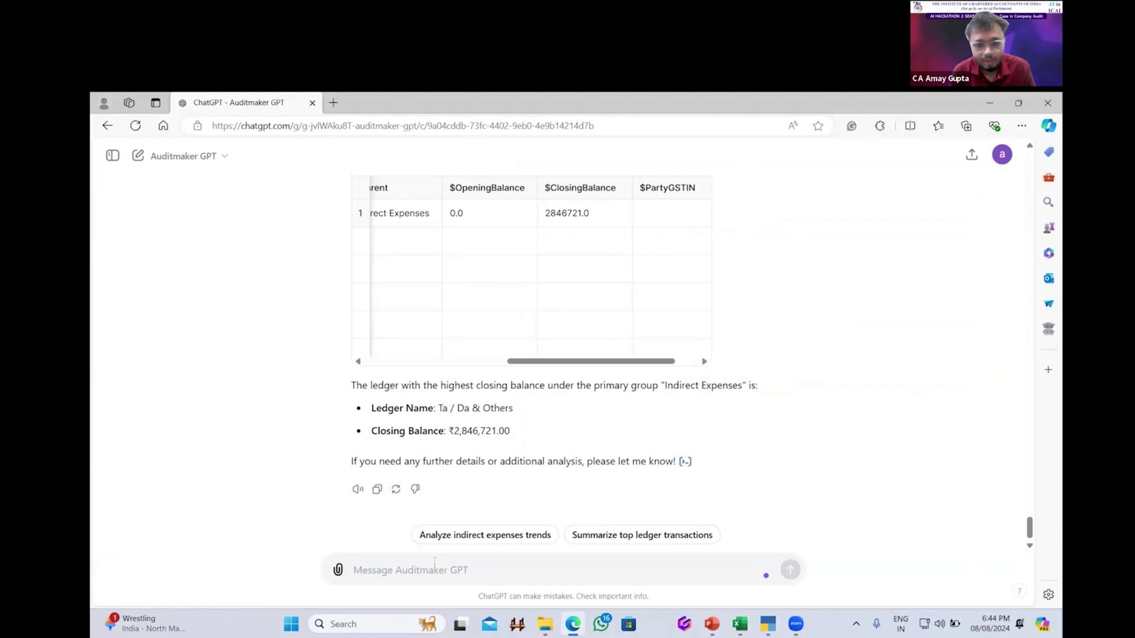
pyautogui.click(432, 567)
pyautogui.hotkey('ctrl', 'v')
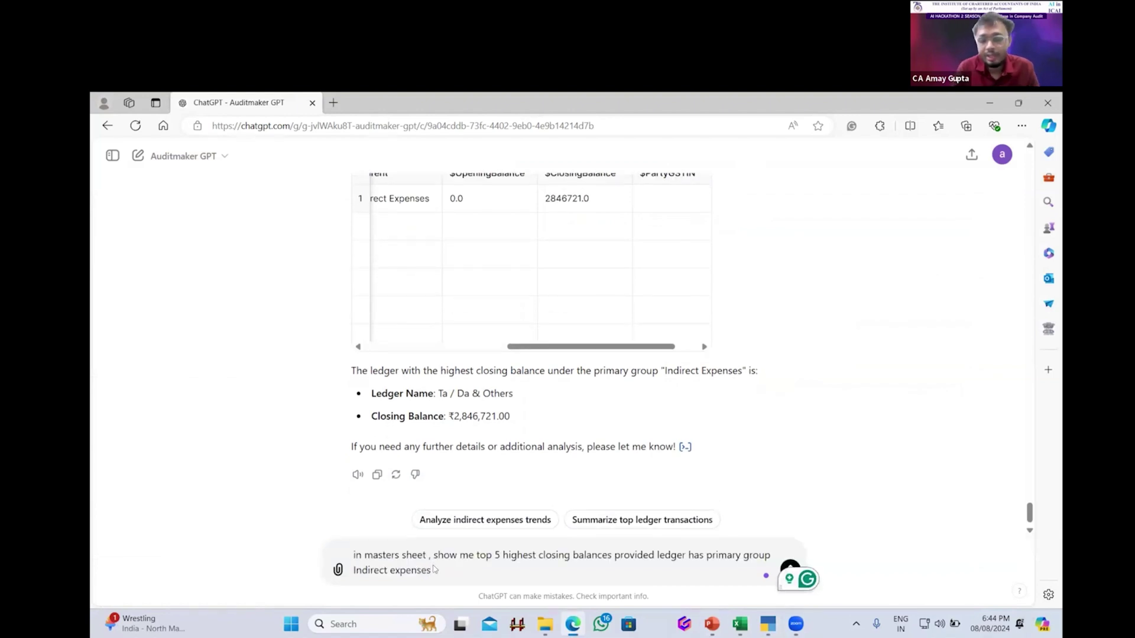
pyautogui.press('Return')
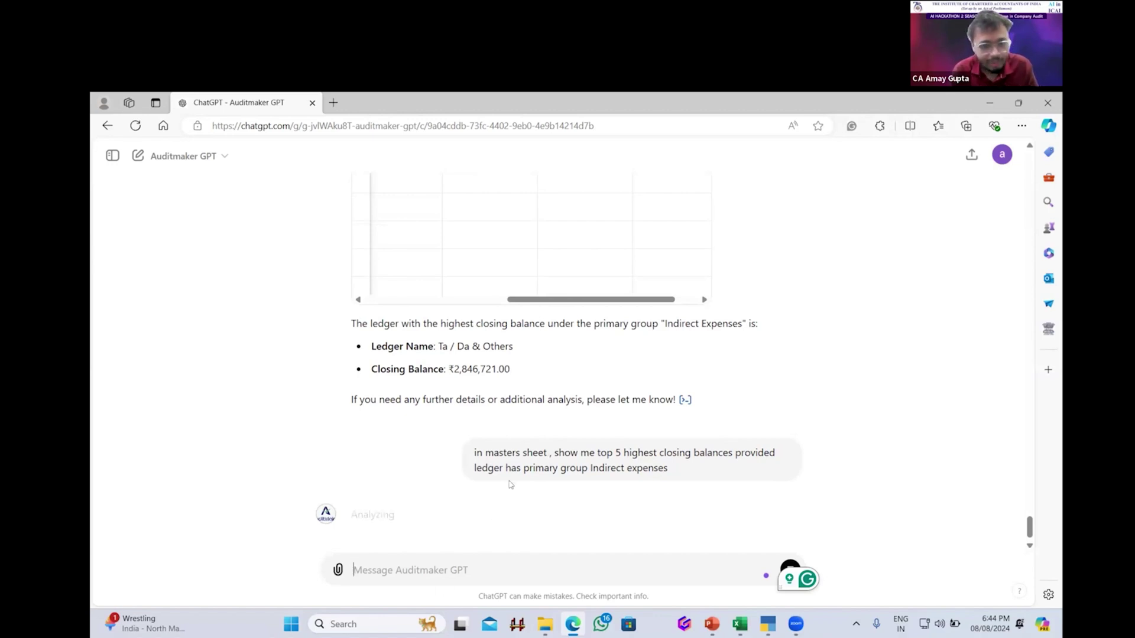
# Undo the accidental fill-down of column A labels and select the national-holidays prompt in B4
pyautogui.hotkey('alt', 'Tab')
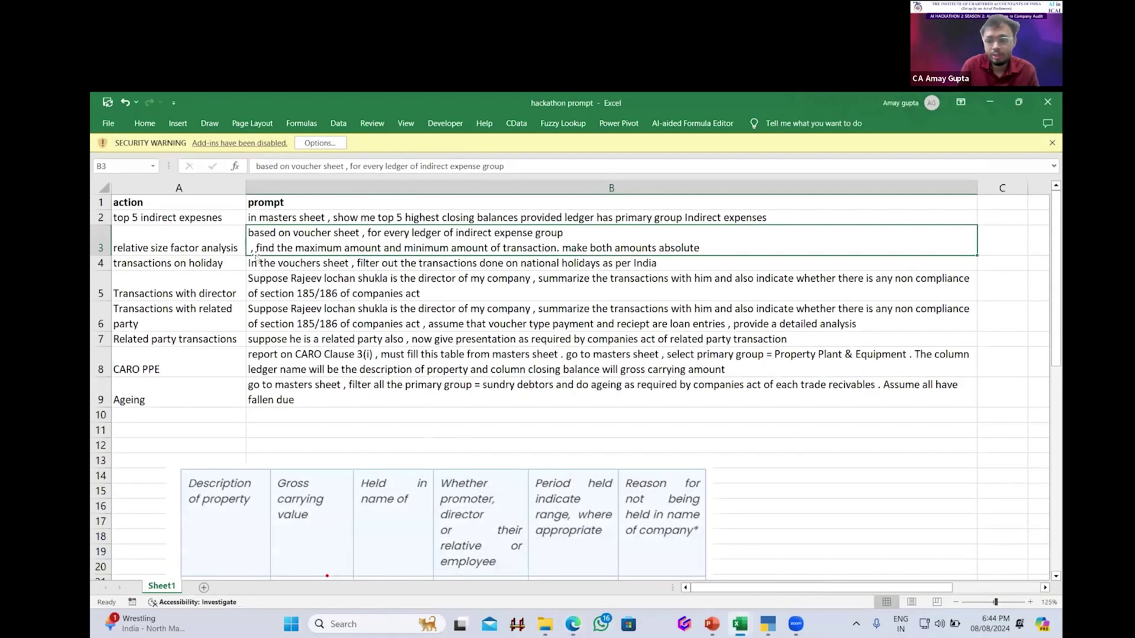
pyautogui.click(198, 239)
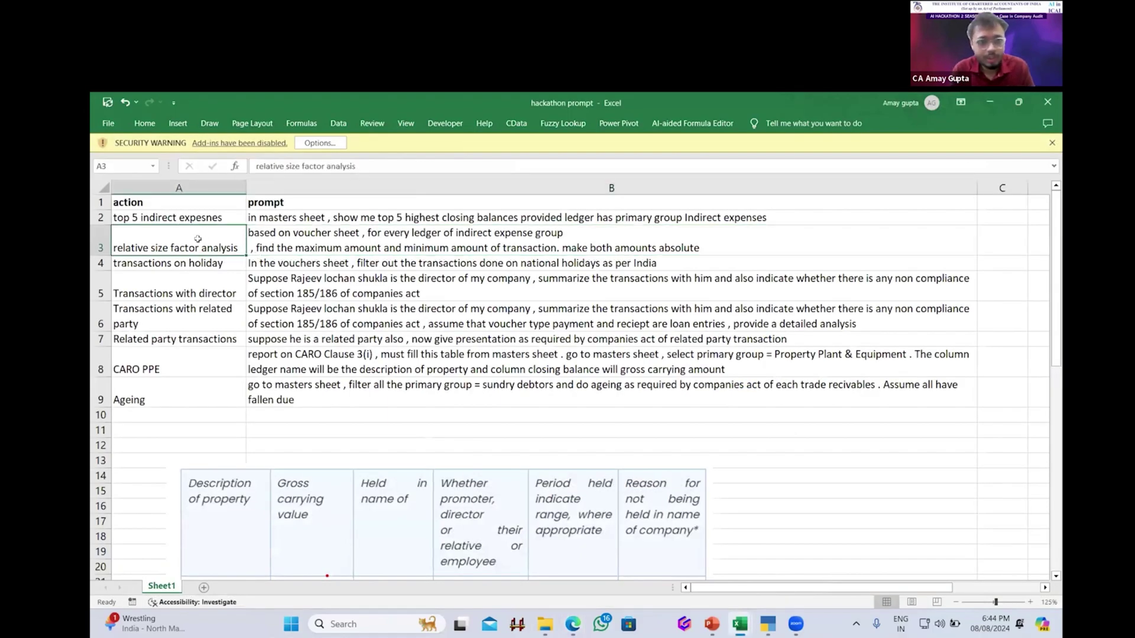
pyautogui.click(289, 243)
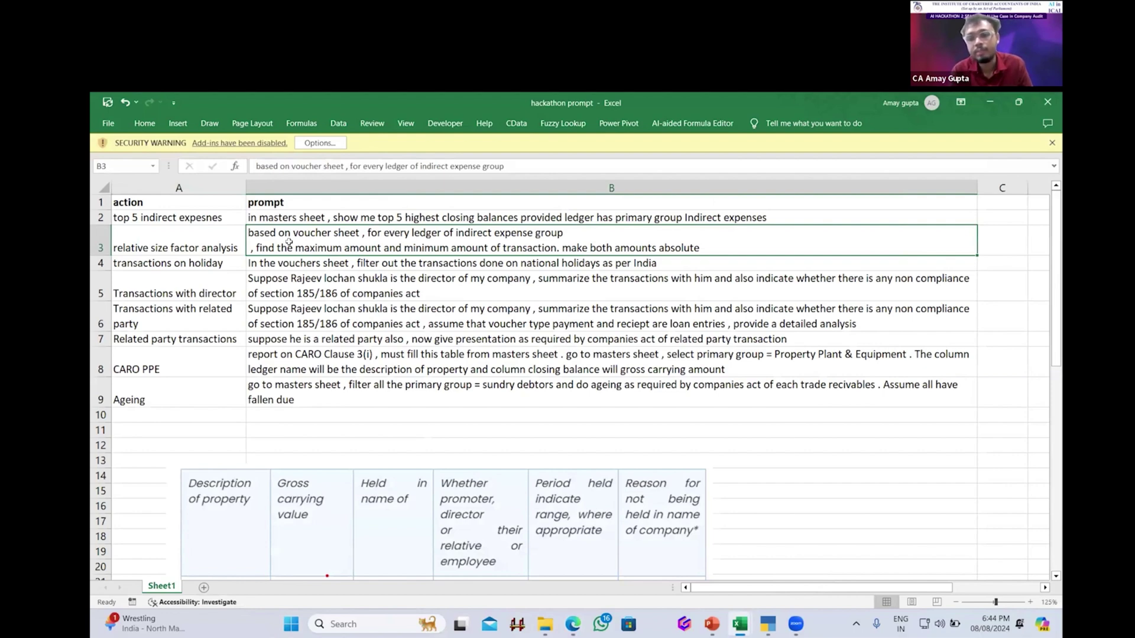
pyautogui.doubleClick(726, 245)
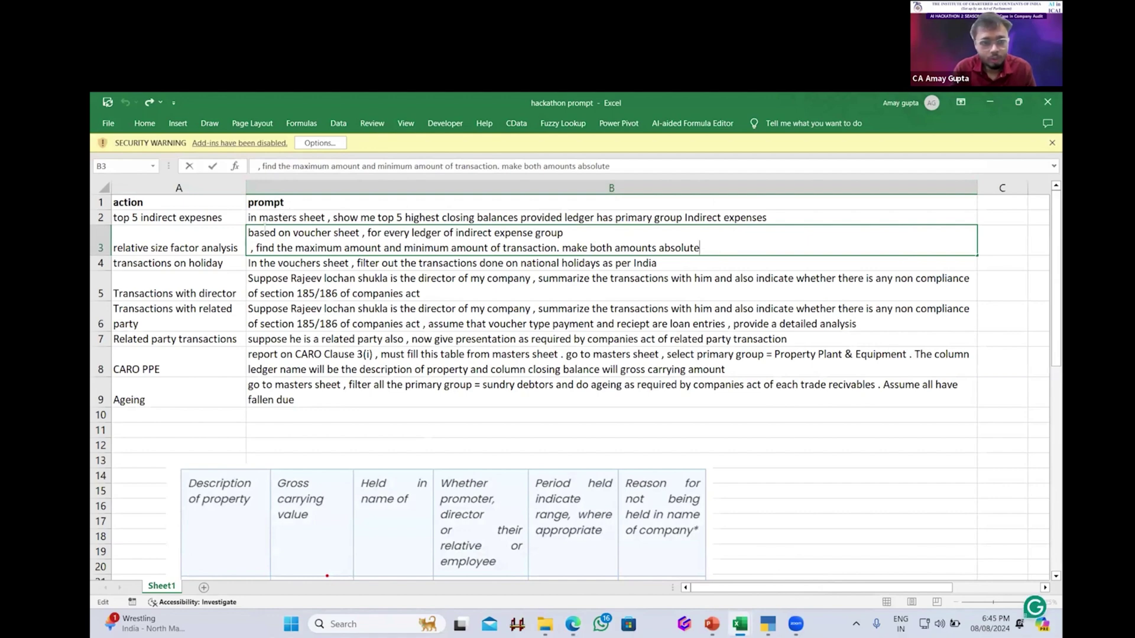
pyautogui.click(242, 220)
pyautogui.doubleClick(246, 224)
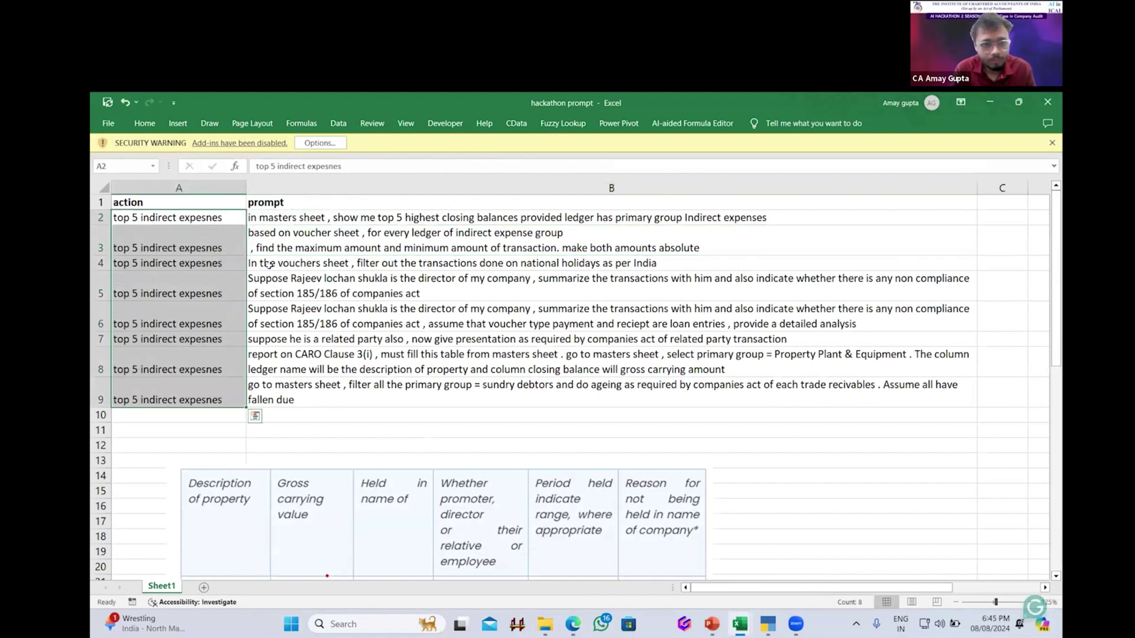
pyautogui.hotkey('ctrl', 'z')
pyautogui.hotkey('ctrl', 'z')
pyautogui.click(228, 273)
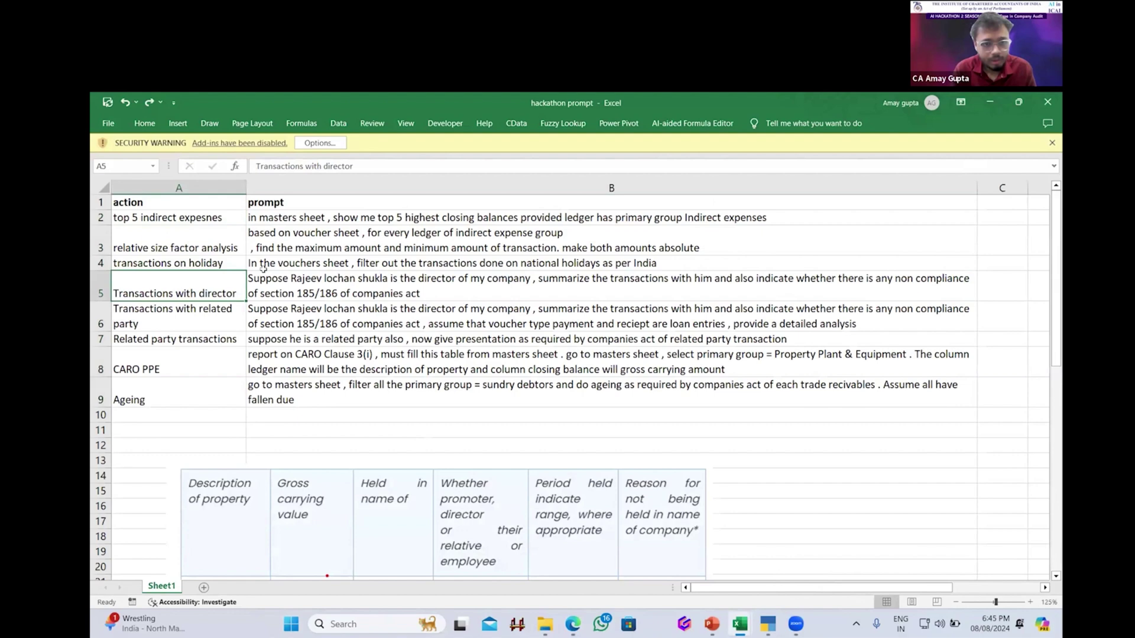
pyautogui.click(263, 269)
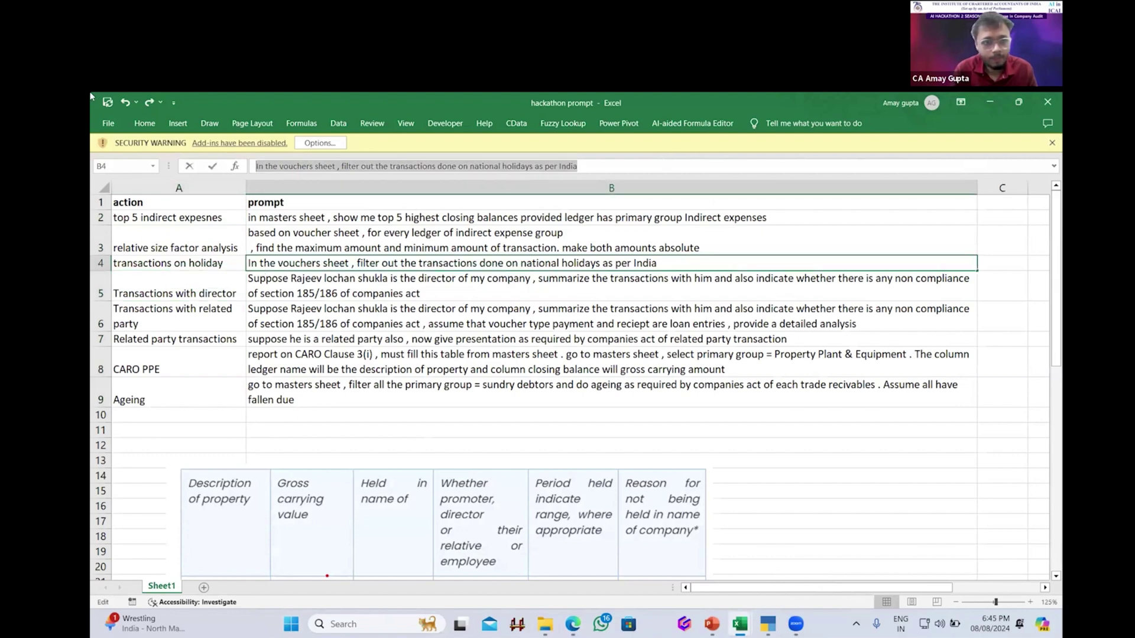
# Review the top-5 Indirect Expenses table, then send the national-holiday transactions filter prompt
pyautogui.hotkey('alt', 'Tab')
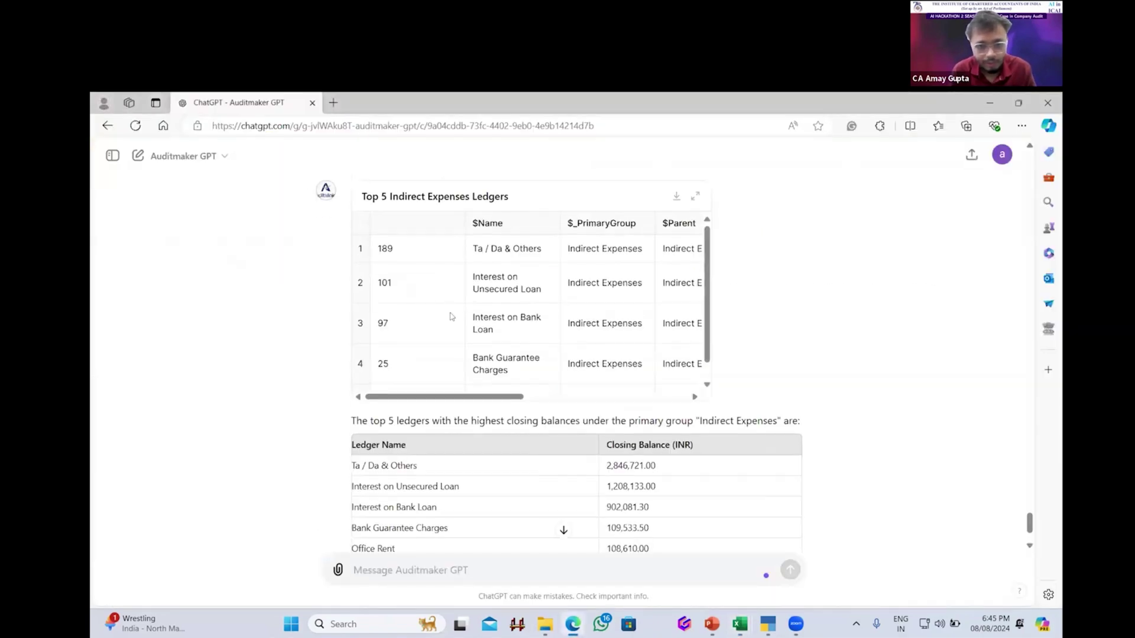
pyautogui.scroll(-5, 494, 292)
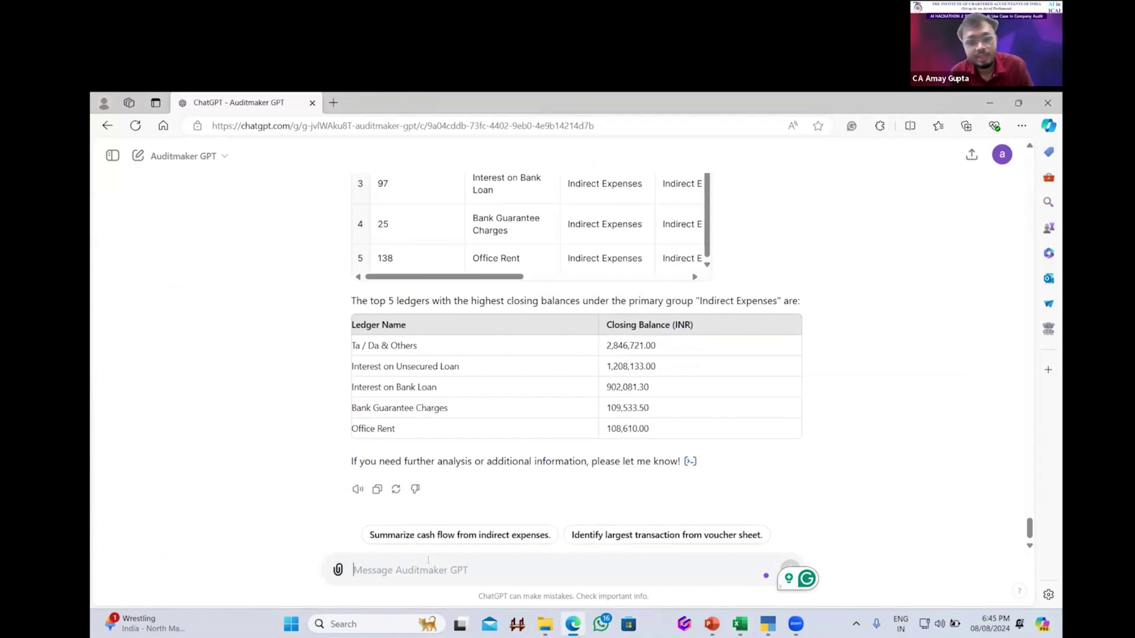
pyautogui.write('In the vouchers sheet , filter out the transactions done on national holidays as per India')
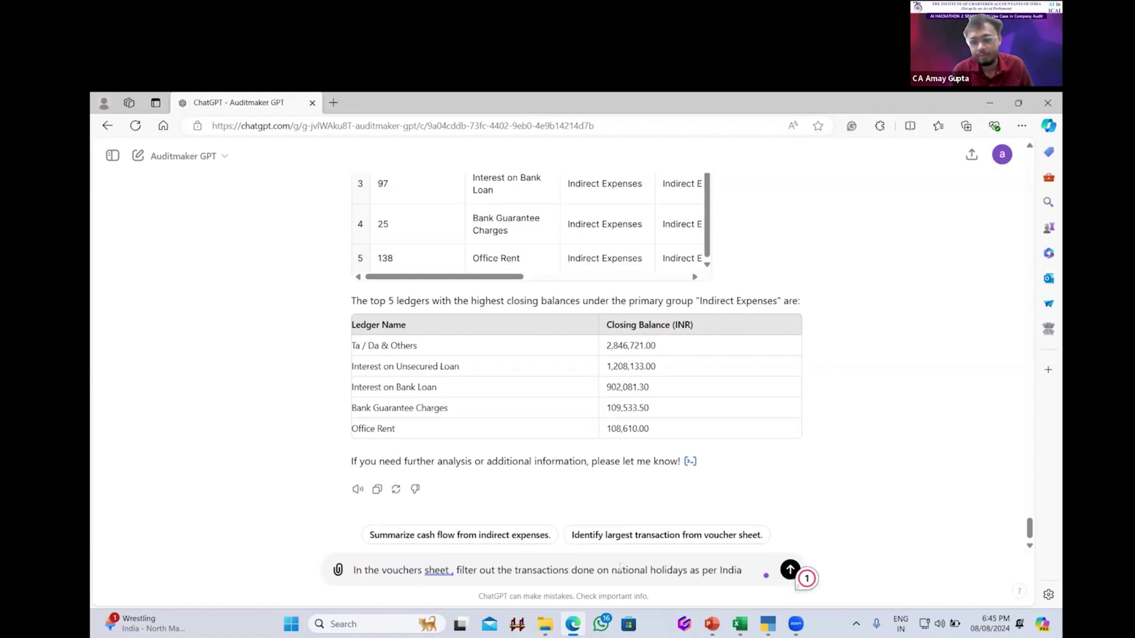
pyautogui.press('Return')
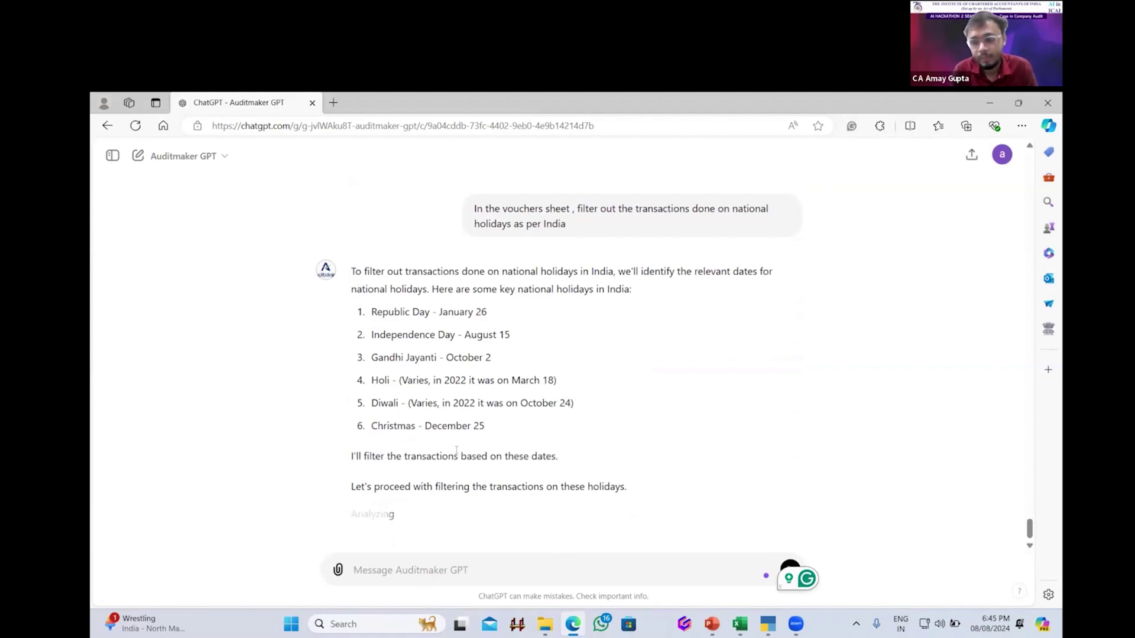
# Copy the full director-transactions prompt text from cell B5 of the prompt workbook
pyautogui.hotkey('alt', 'Tab')
pyautogui.click(311, 338)
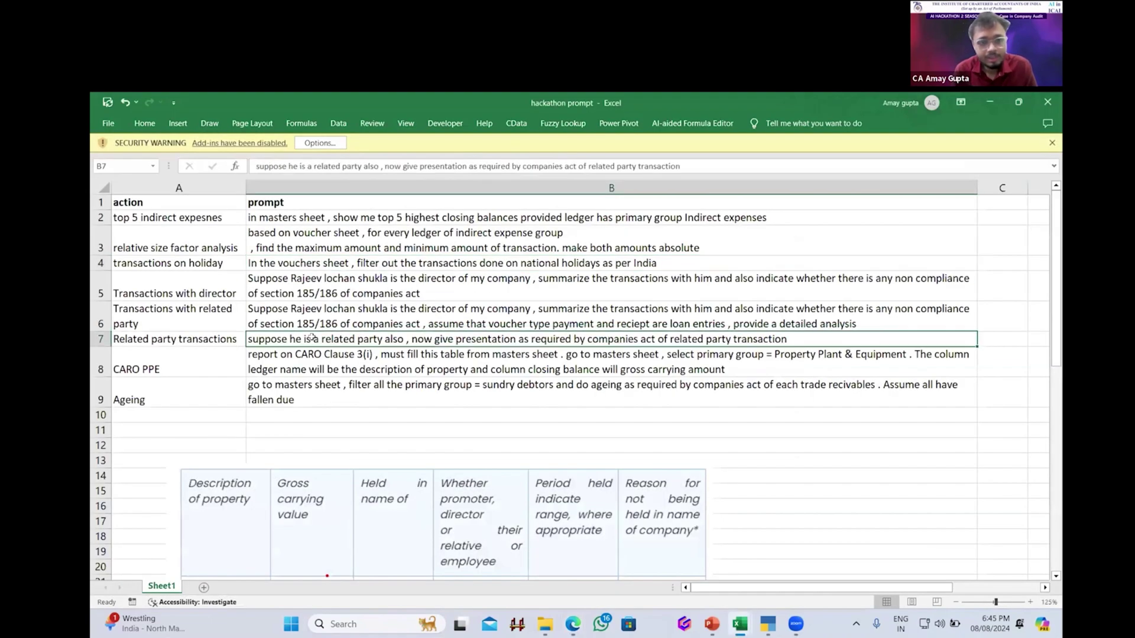
pyautogui.click(370, 280)
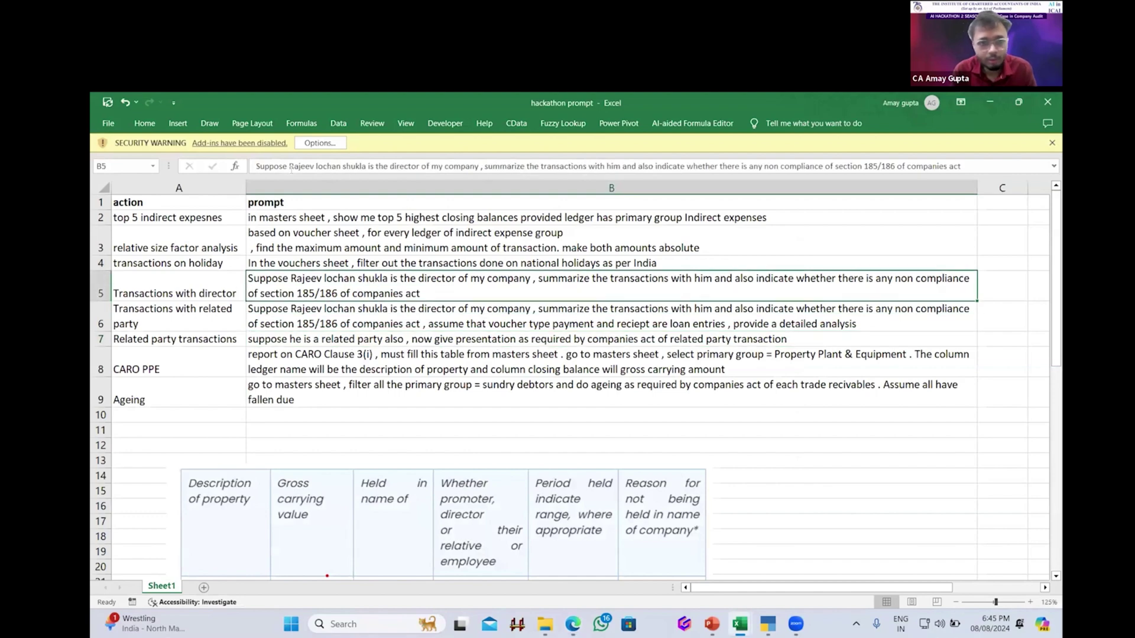
pyautogui.click(256, 166)
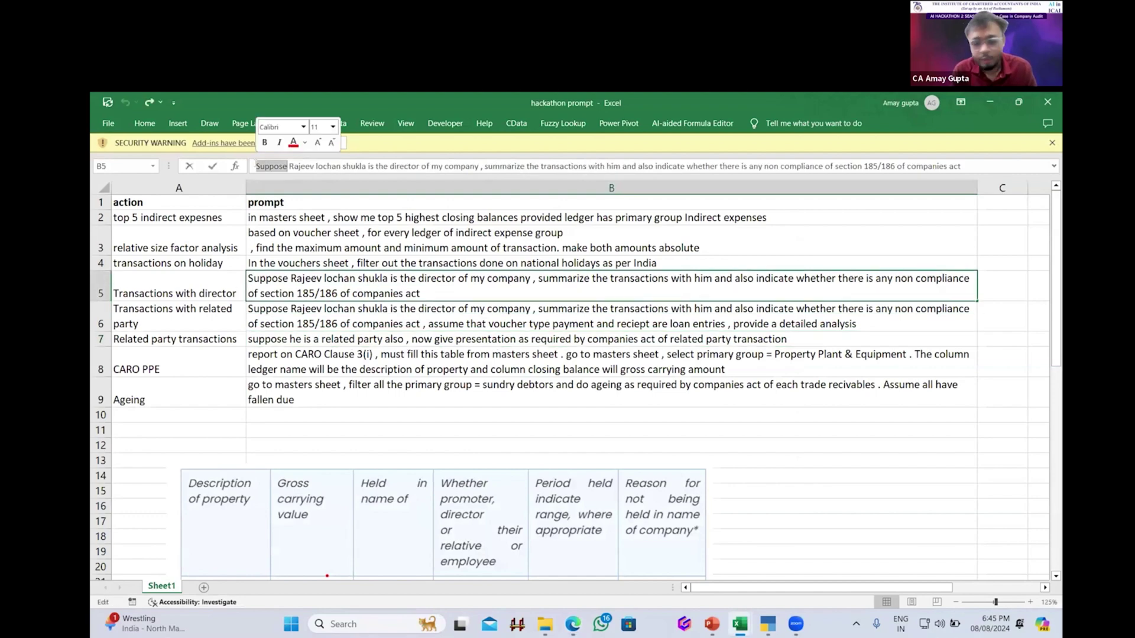
pyautogui.keyDown('shift'); pyautogui.click(961, 166); pyautogui.keyUp('shift')
pyautogui.hotkey('ctrl', 'c')
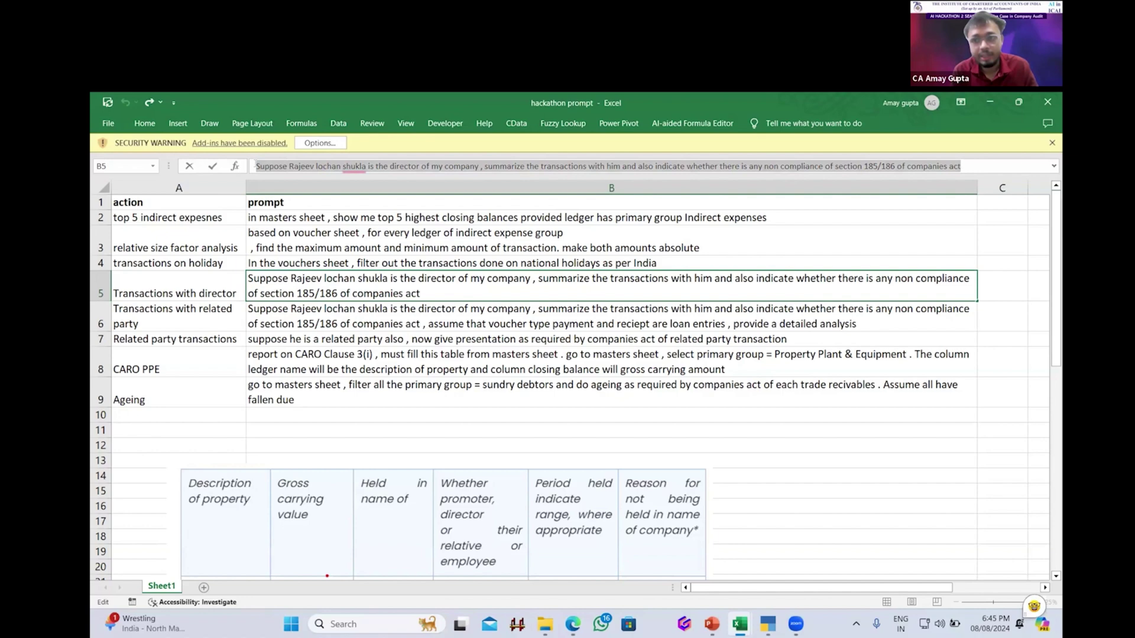
pyautogui.press('Return')
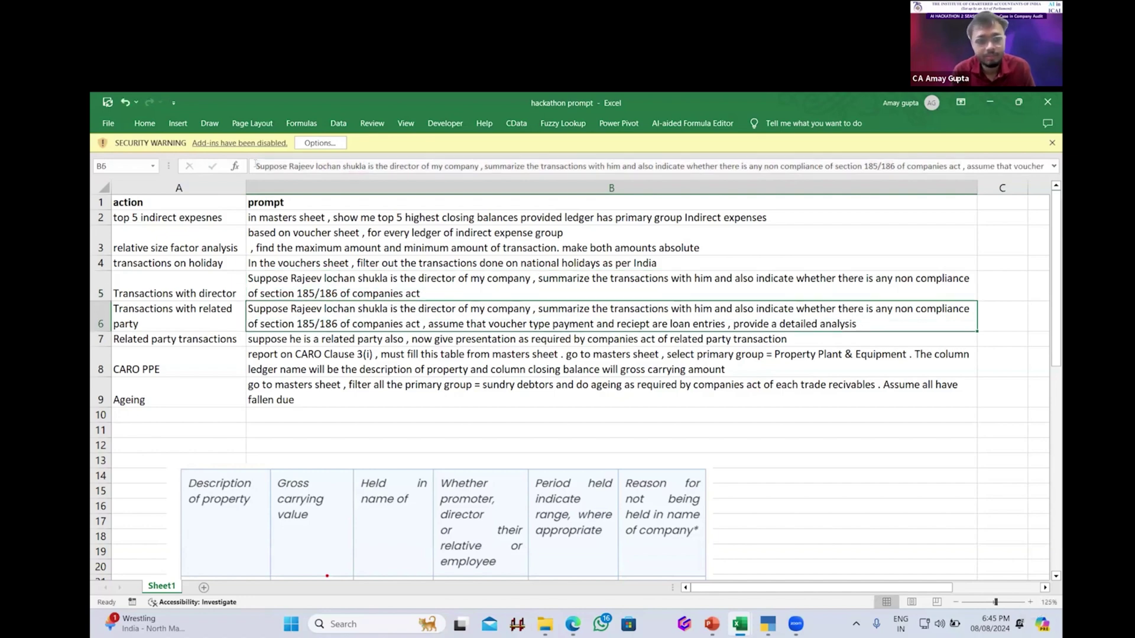
# Review the filtered national-holiday transactions table in Auditmaker GPT's reply
pyautogui.hotkey('alt', 'Tab')
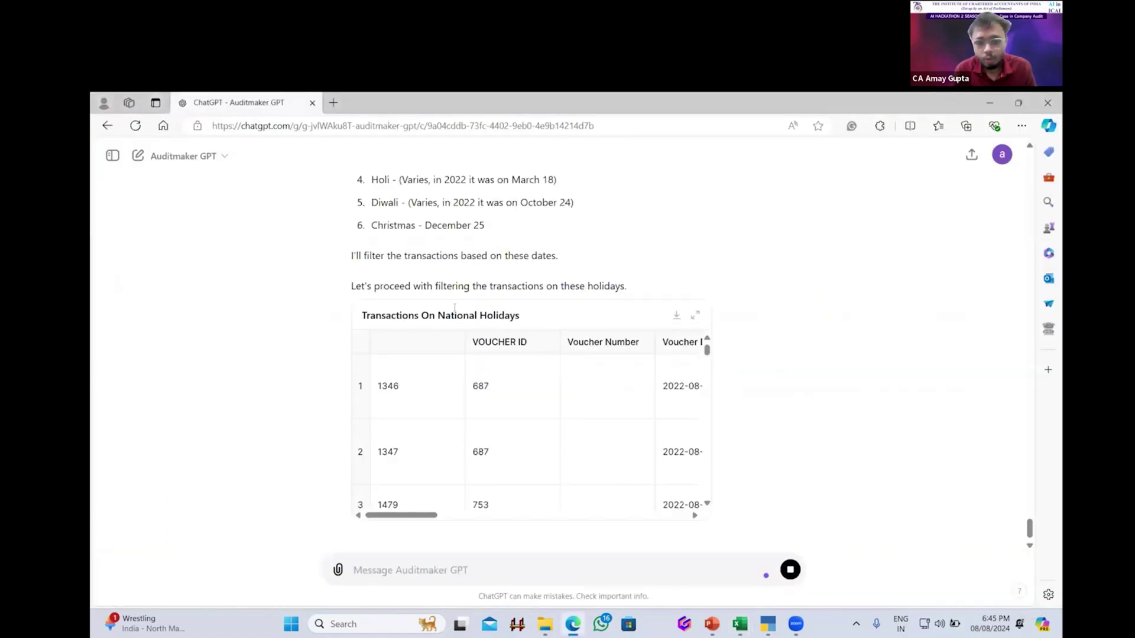
pyautogui.click(575, 385)
pyautogui.scroll(-2, 576, 414)
pyautogui.rightClick(576, 466)
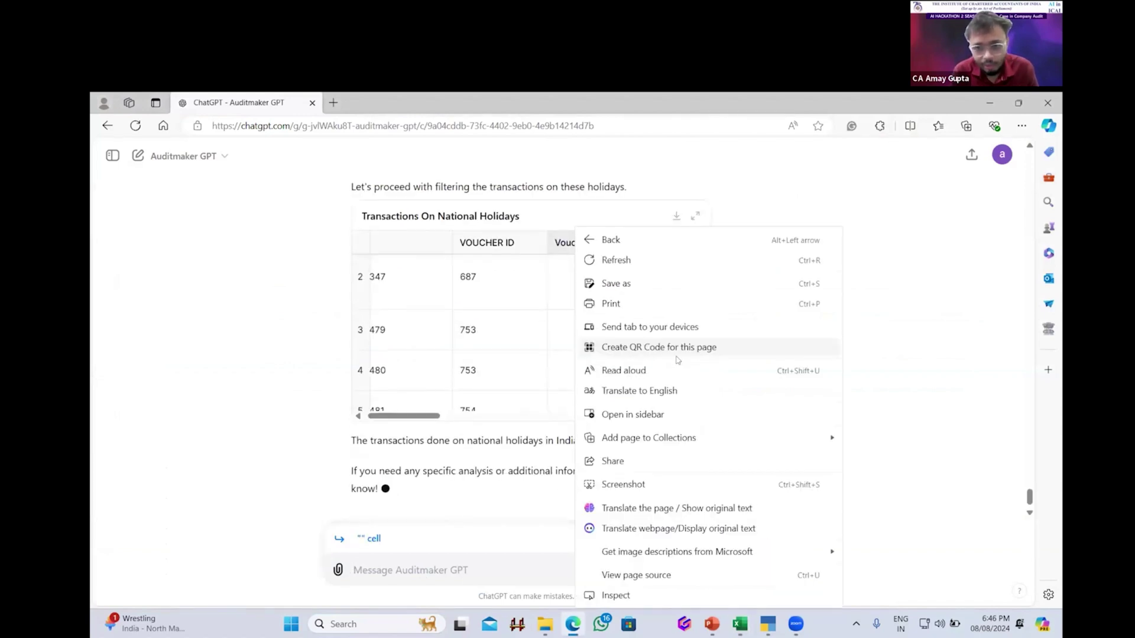
pyautogui.scroll(-1, 576, 466)
pyautogui.click(575, 466)
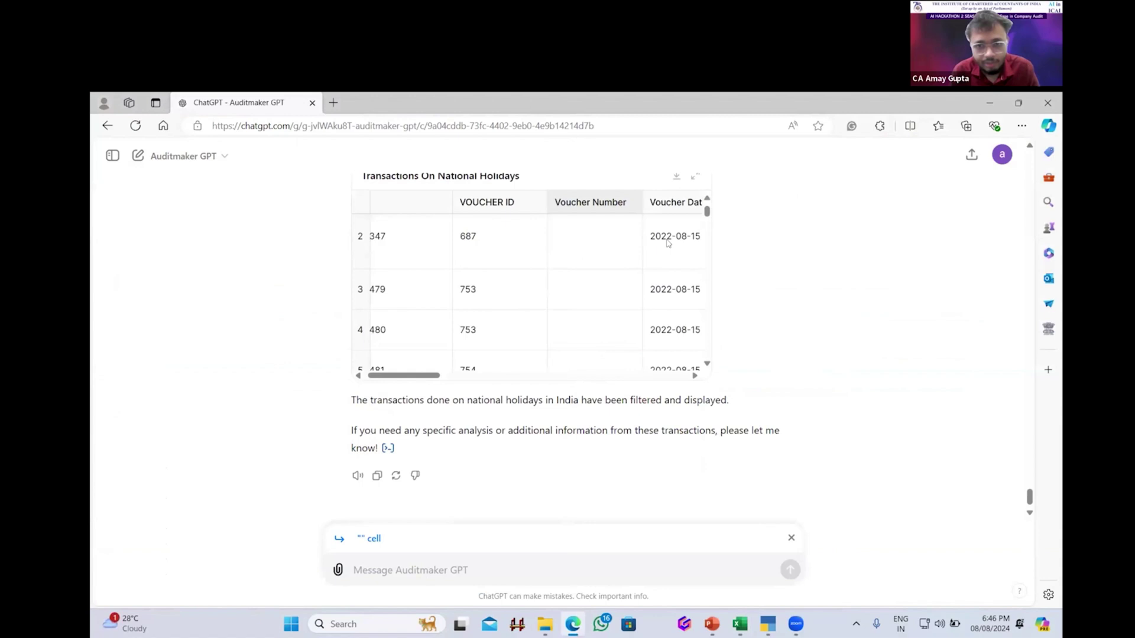
# Clear the quoted cell reference and send the director transactions prompt for Sections 185 and 186
pyautogui.click(789, 539)
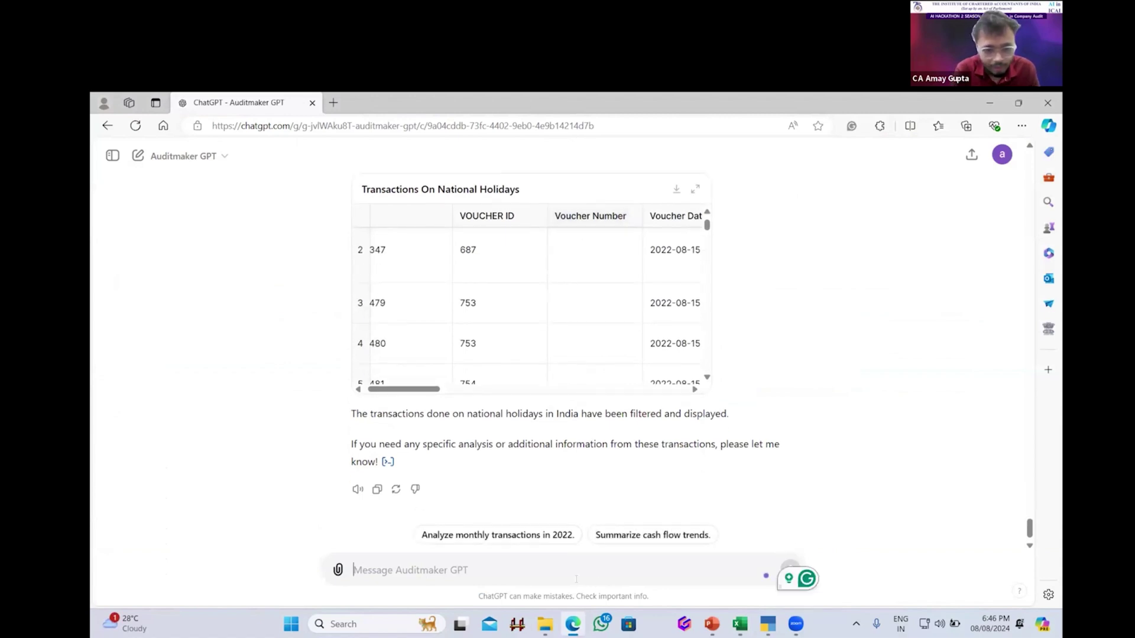
pyautogui.hotkey('ctrl', 'v')
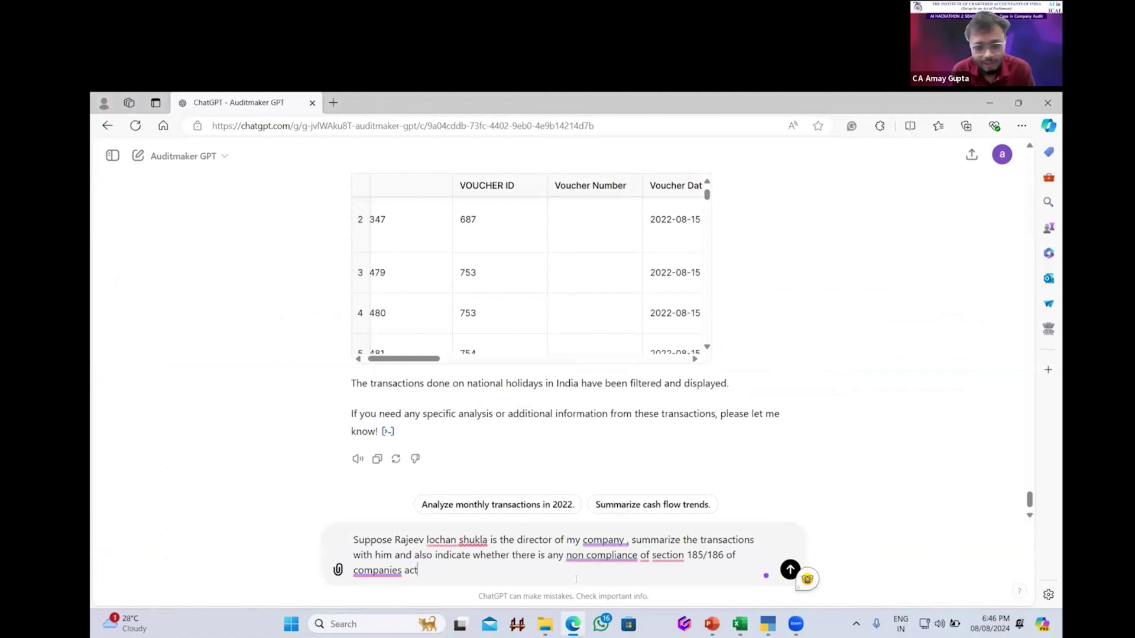
pyautogui.press('Return')
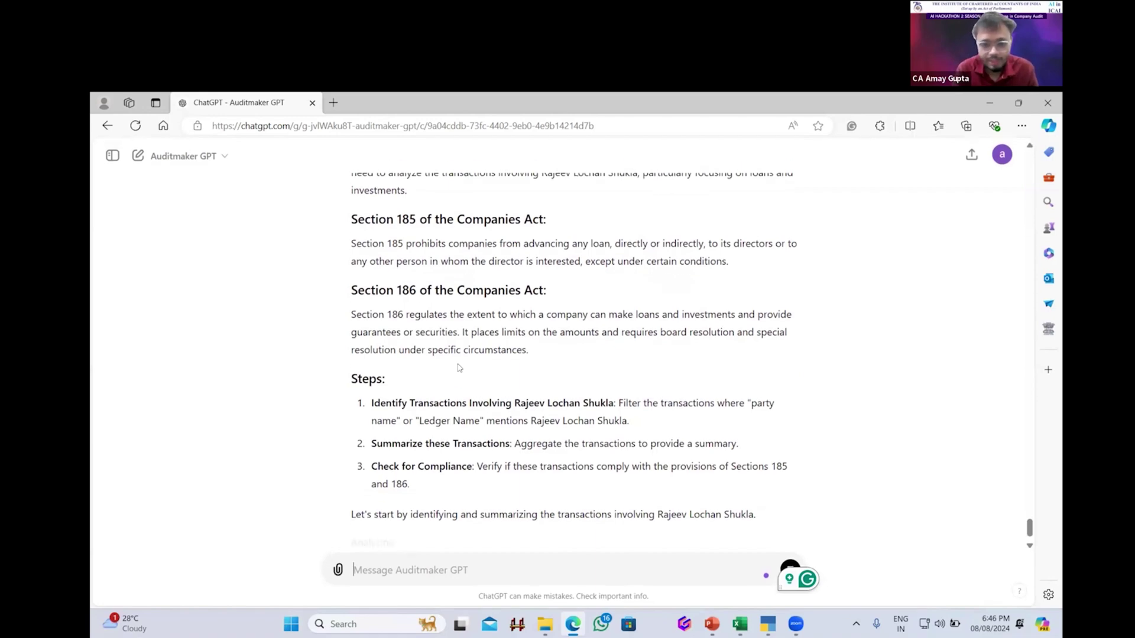
pyautogui.hotkey('alt', 'Tab')
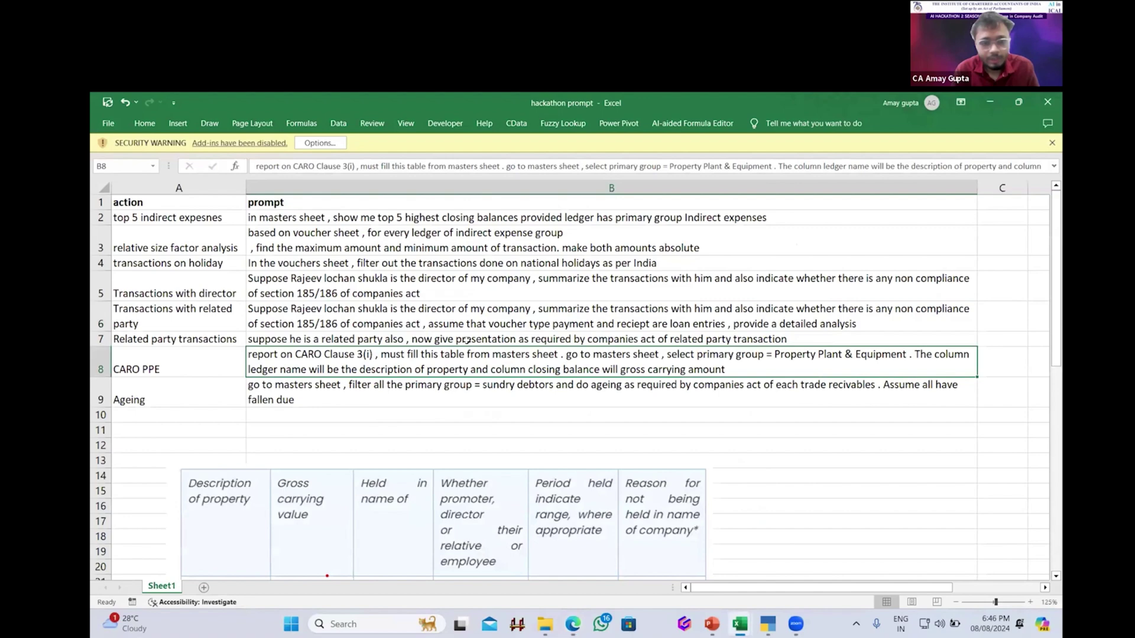
# Copy the CARO Clause 3(i) PPE prompt text from cell B8 of the prompt workbook
pyautogui.click(467, 341)
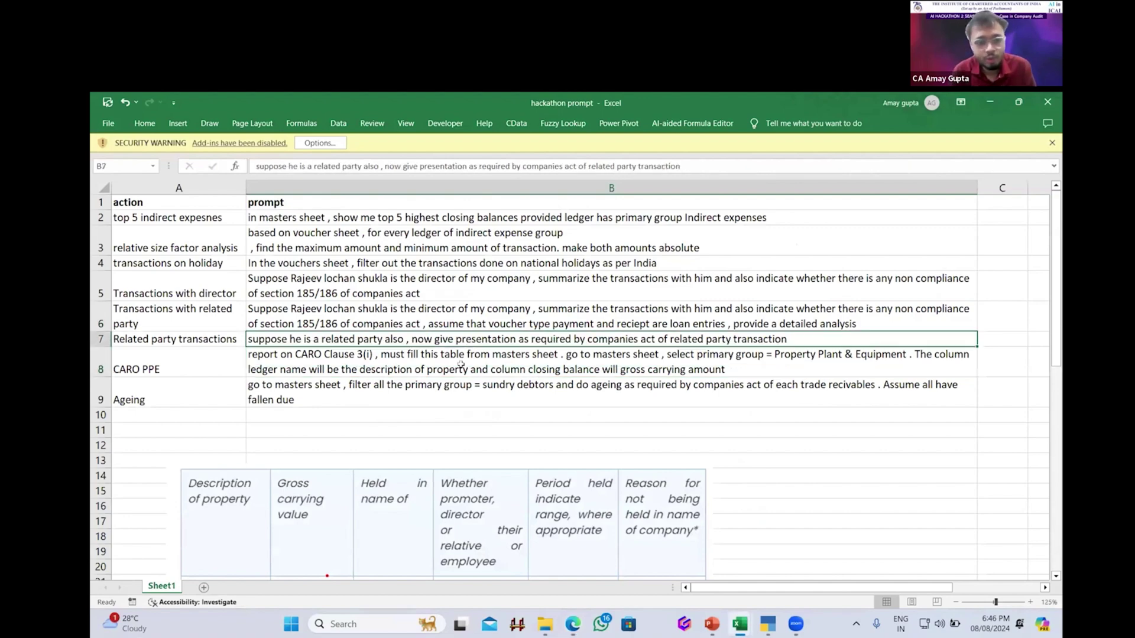
pyautogui.click(461, 364)
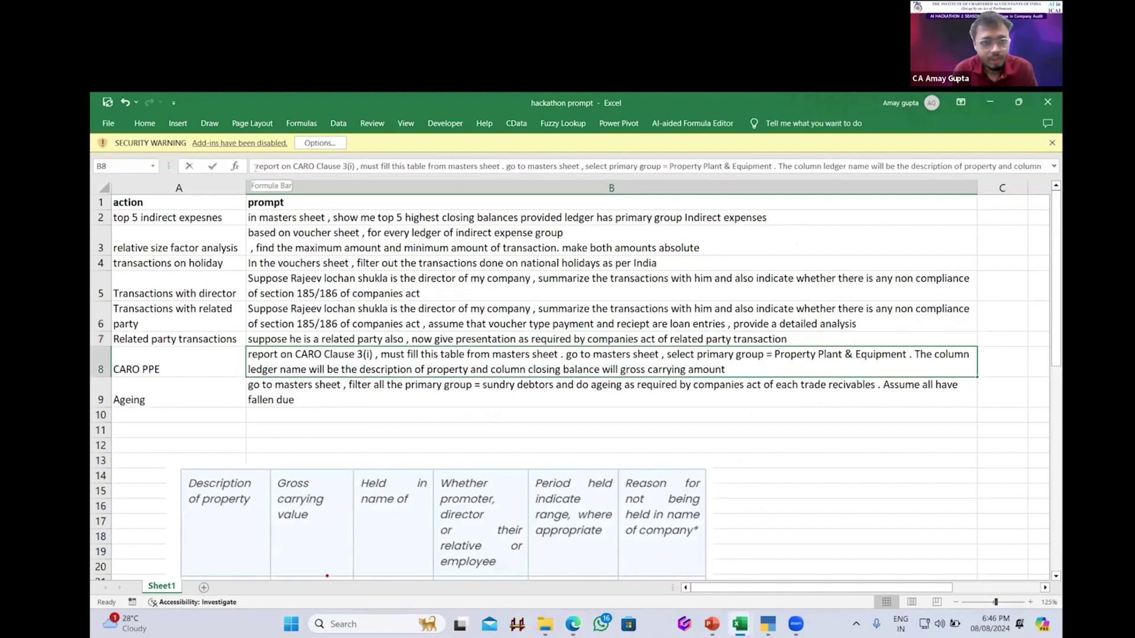
pyautogui.click(255, 166)
pyautogui.hotkey('ctrl', 'a')
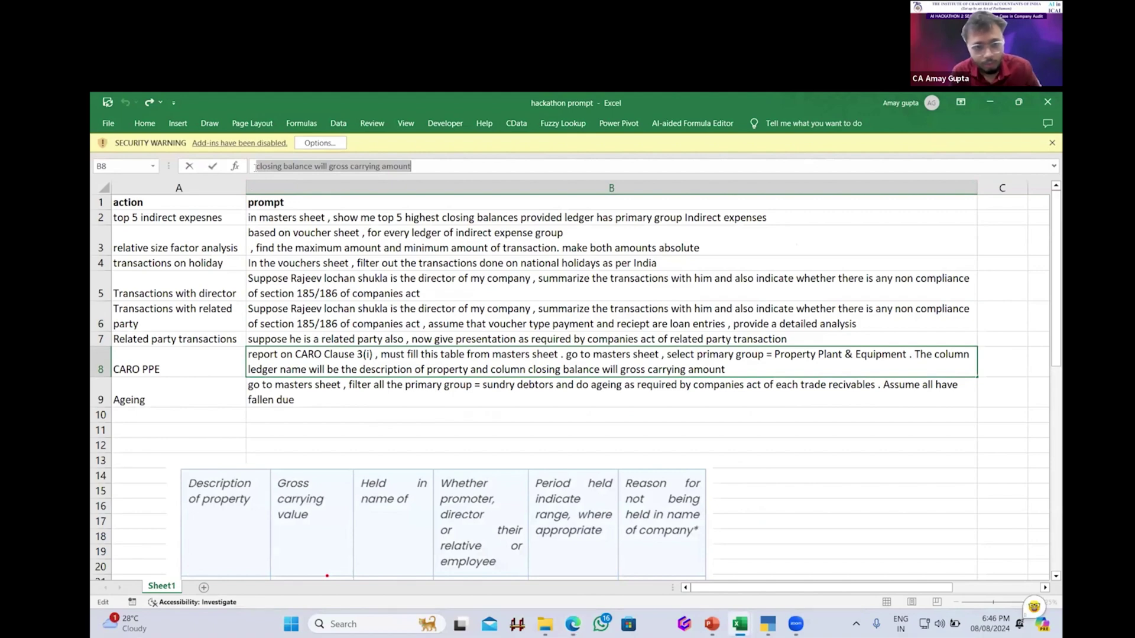
pyautogui.press('Return')
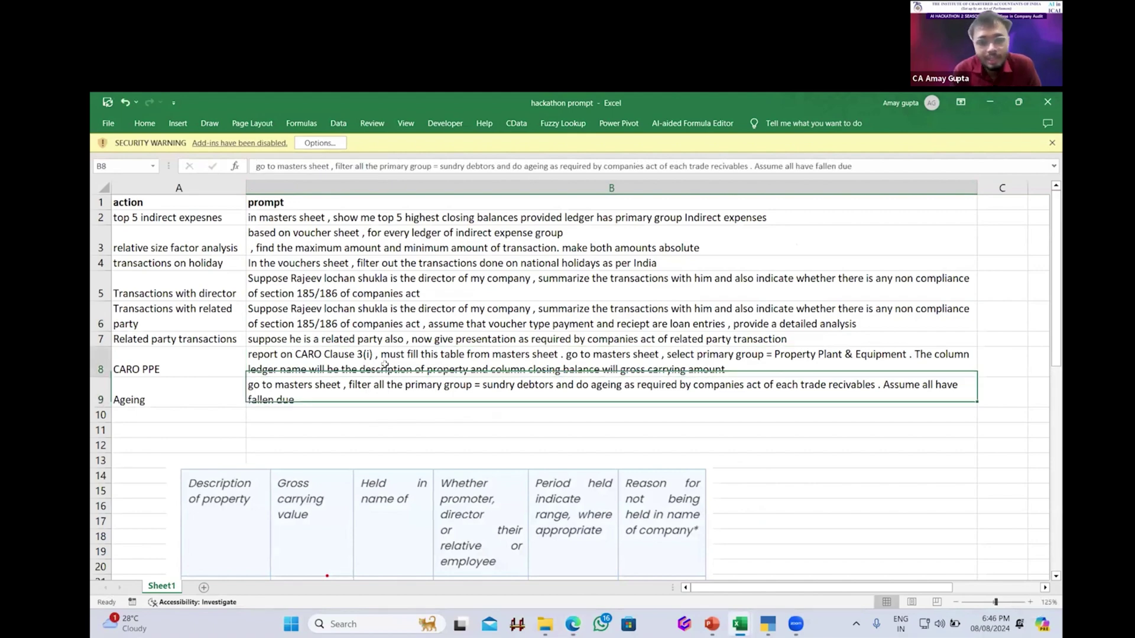
pyautogui.click(384, 366)
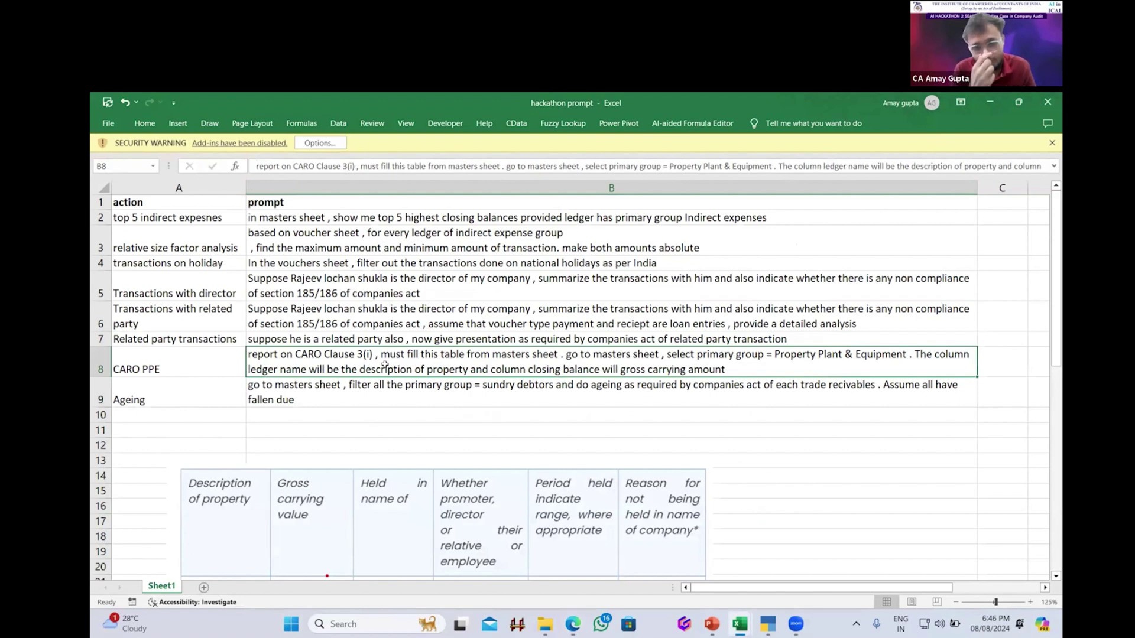
pyautogui.hotkey('alt', 'Tab')
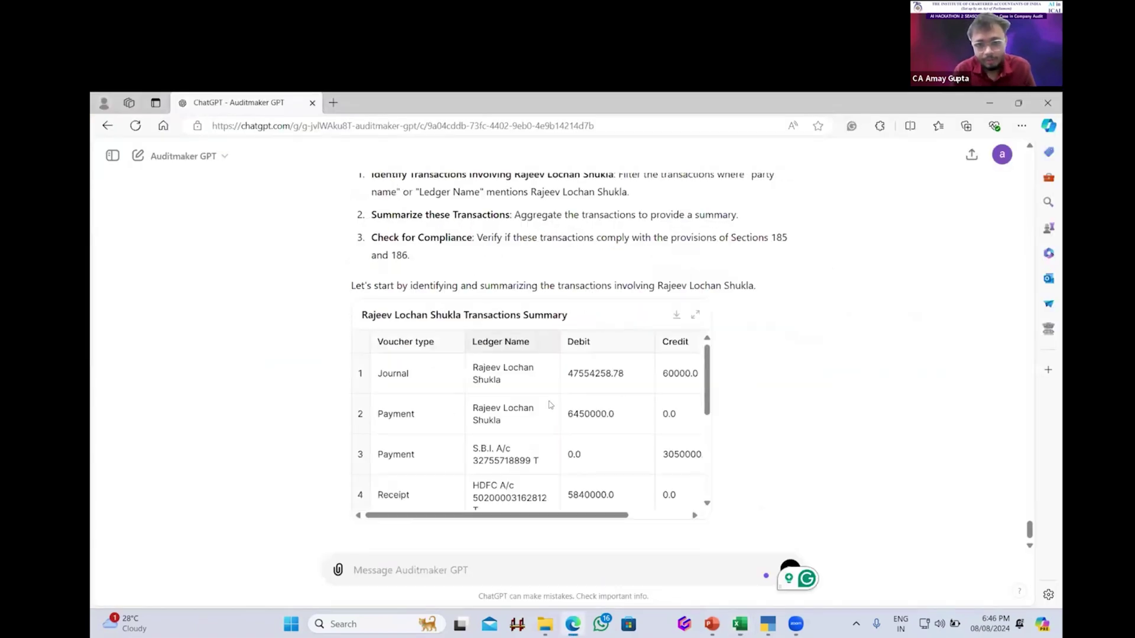
# Paste the CARO Clause 3(i) prompt into the Auditmaker GPT message box
pyautogui.scroll(-4, 550, 405)
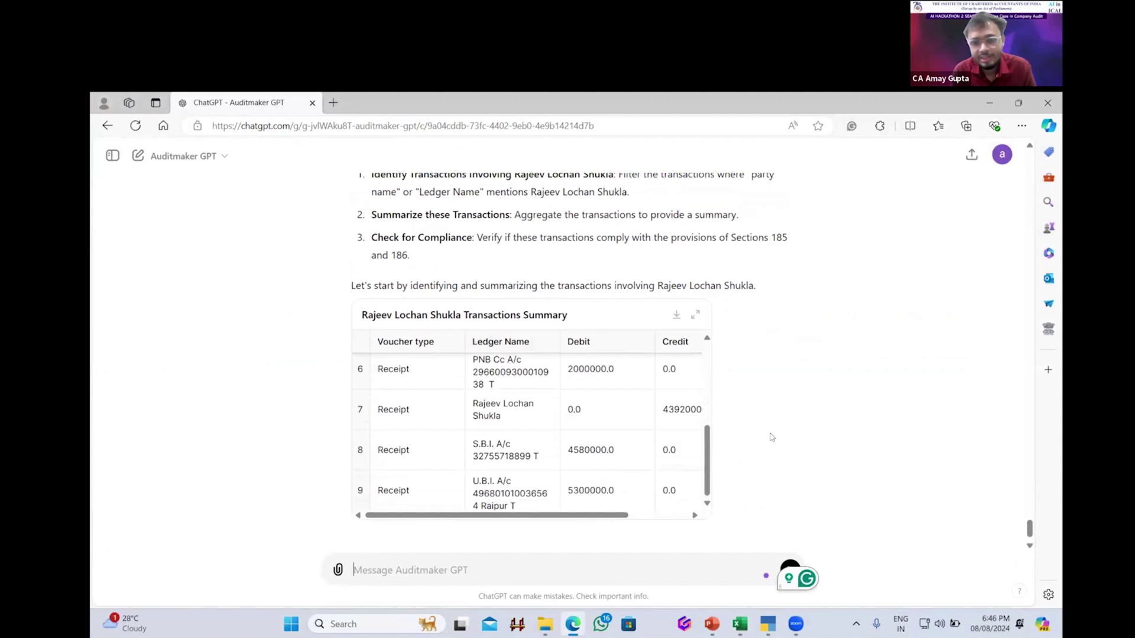
pyautogui.scroll(4, 770, 436)
pyautogui.scroll(-5, 818, 408)
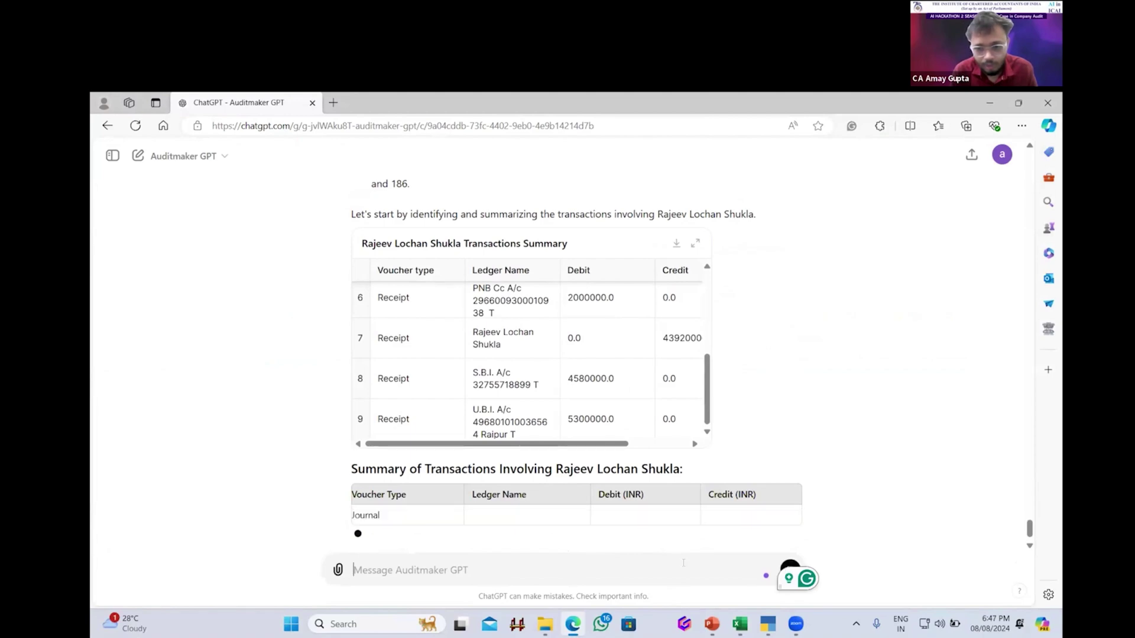
pyautogui.write('report on CARO Clause 3(i) , must fill this table from masters sheet , go to masters sheet , select primary group = Property Plant & Equipment . The column ledger name will be the description of property and column closing balance will gross carrying amount')
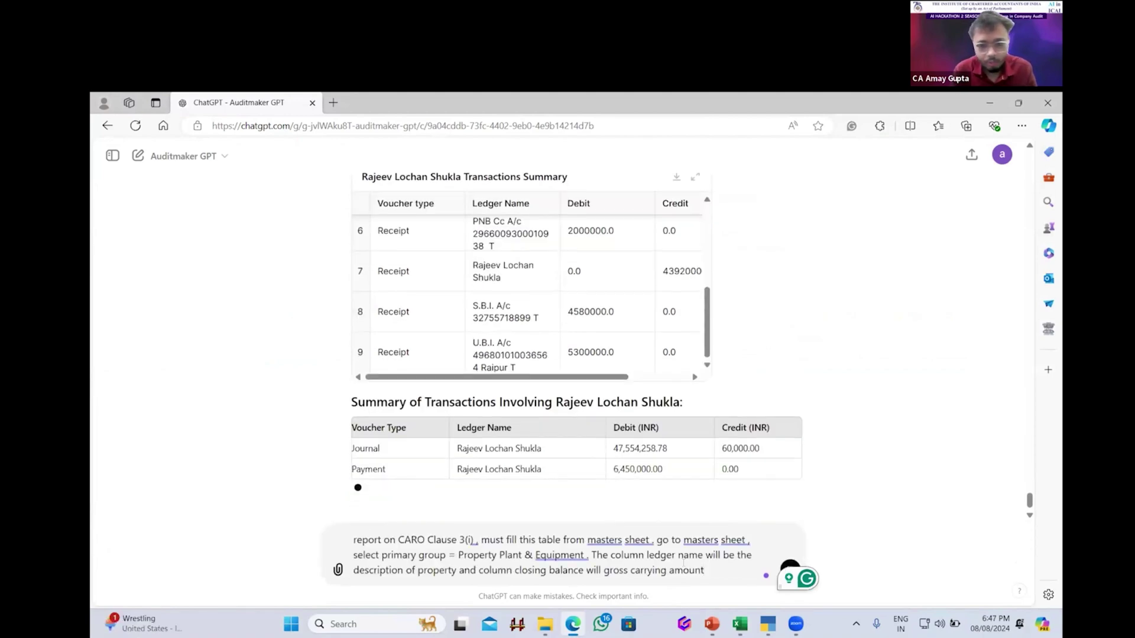
# Attach the blank CARO Clause 3(i) property table picture from Excel and send the message
pyautogui.hotkey('alt', 'Tab')
pyautogui.click(712, 467)
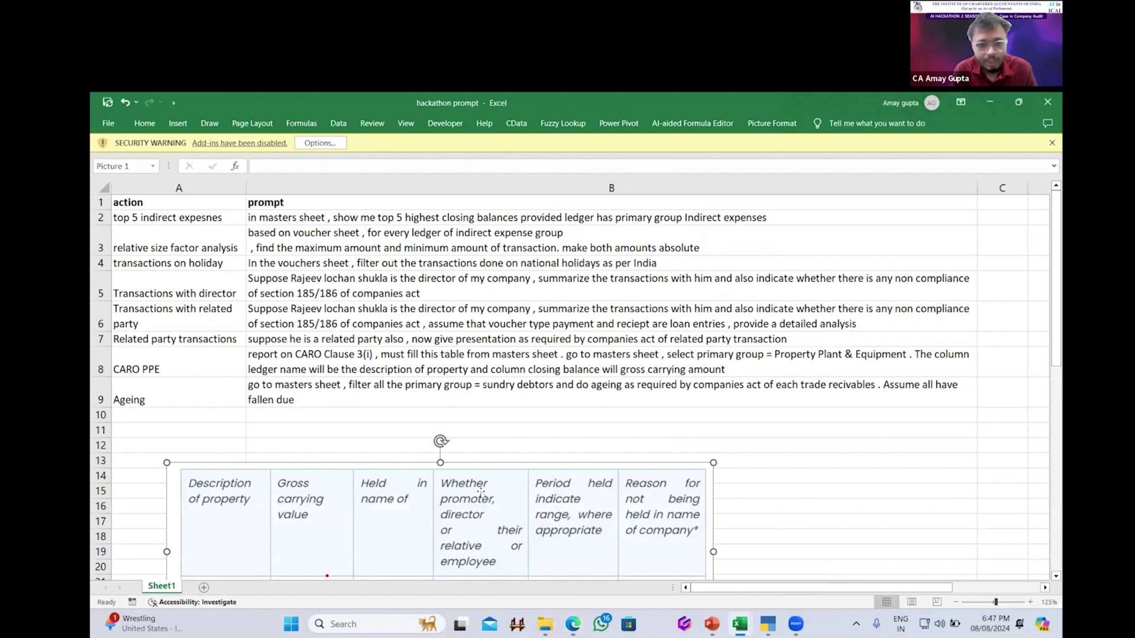
pyautogui.scroll(-1, 732, 444)
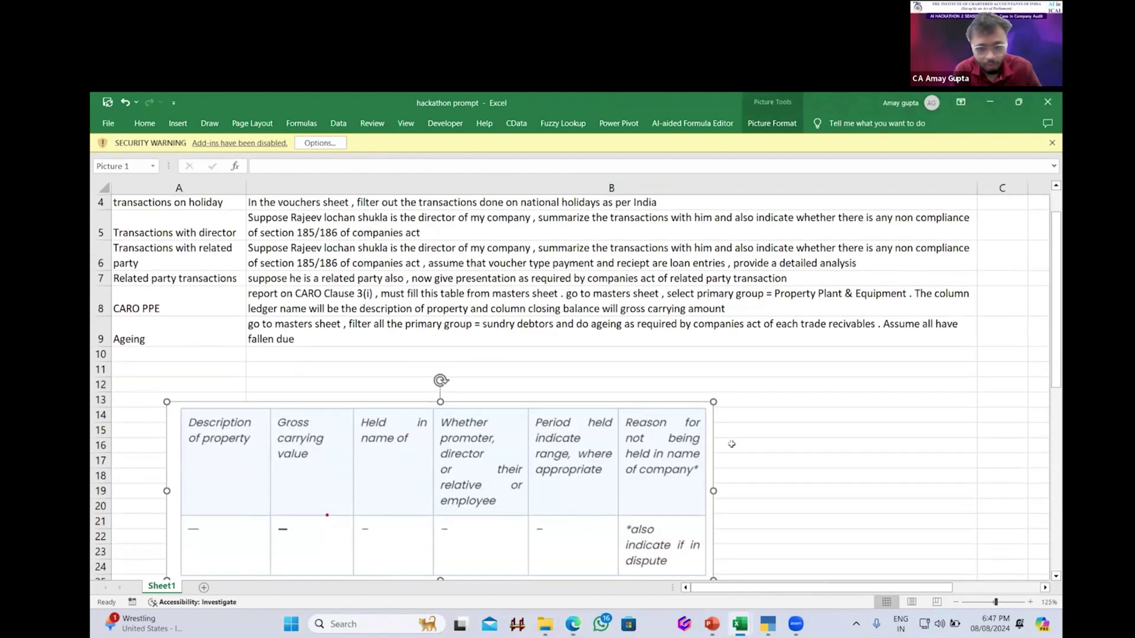
pyautogui.hotkey('alt', 'Tab')
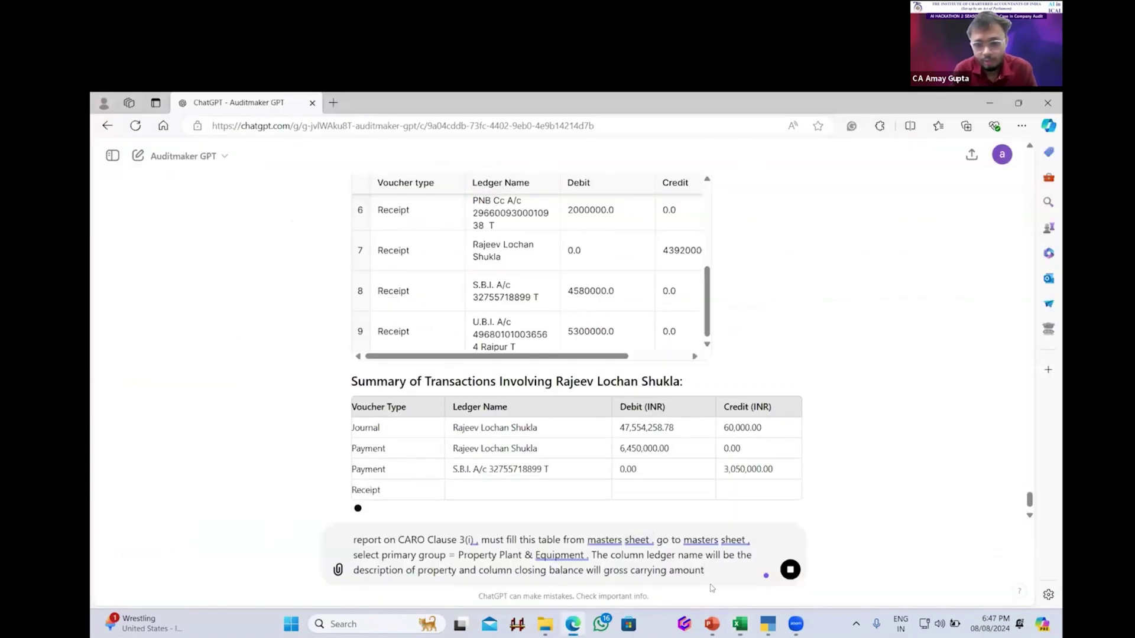
pyautogui.hotkey('ctrl', 'v')
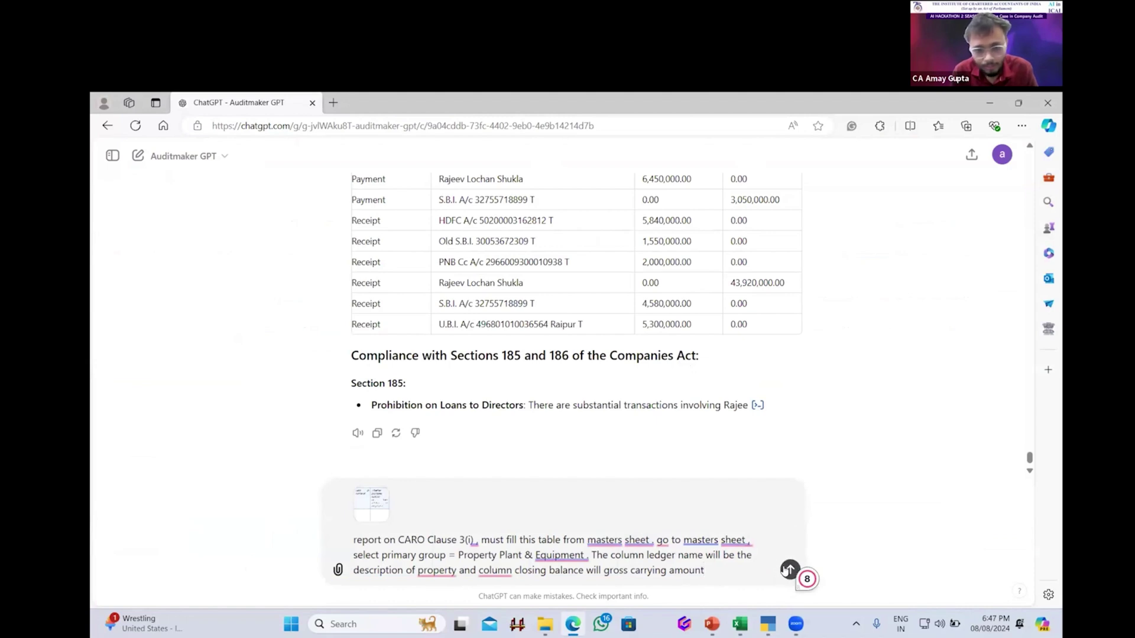
pyautogui.click(789, 569)
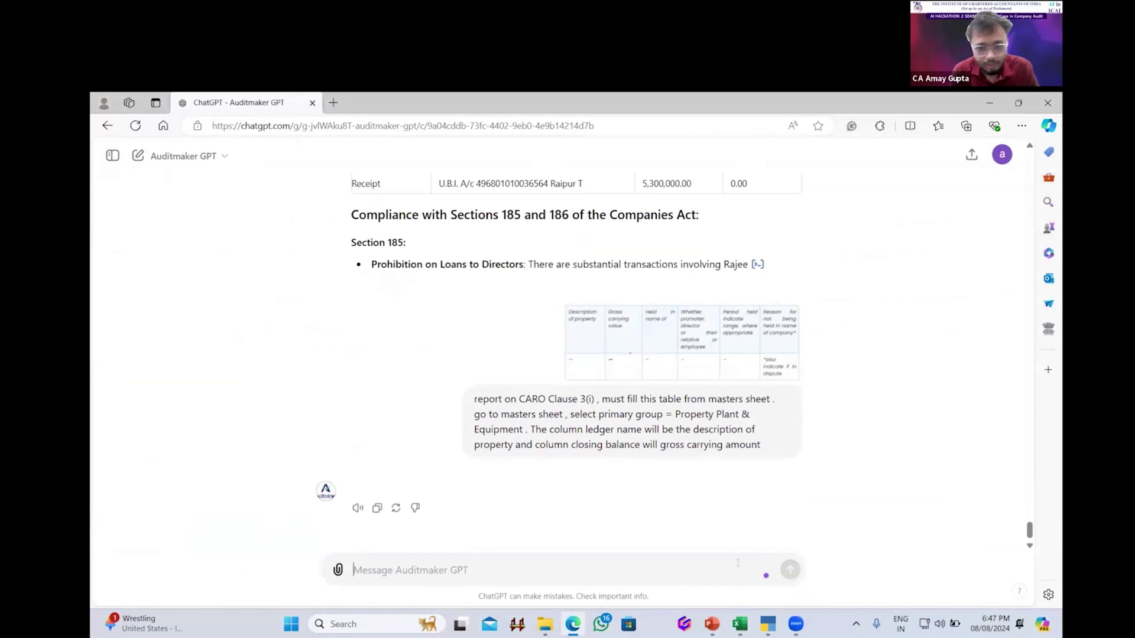
pyautogui.rightClick(686, 497)
pyautogui.click(497, 479)
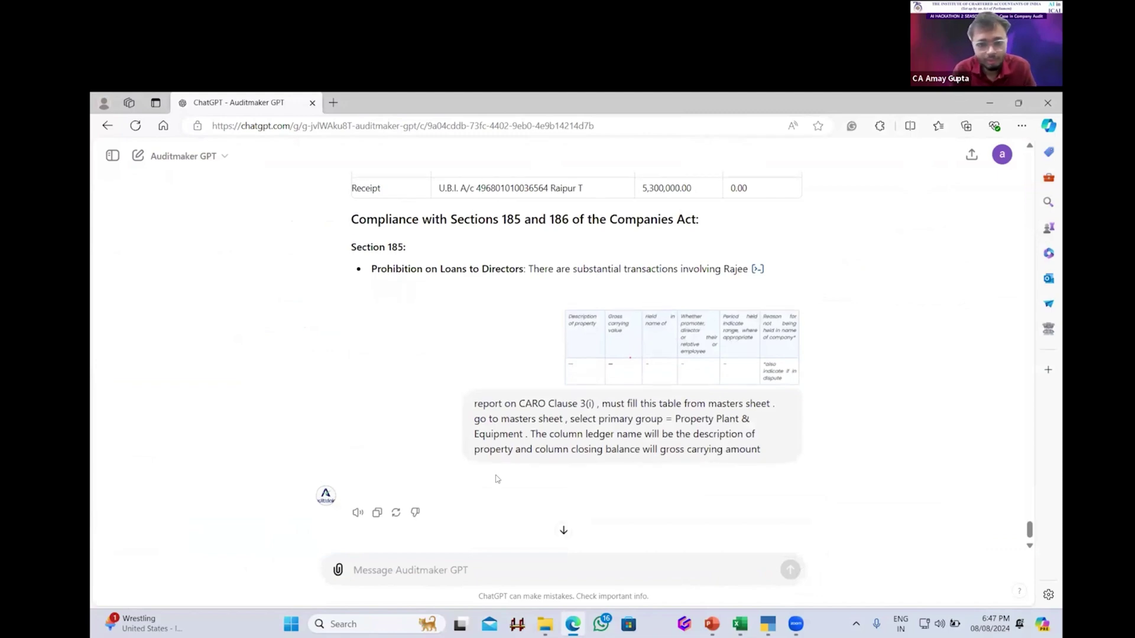
pyautogui.scroll(10, 496, 479)
pyautogui.scroll(10, 497, 478)
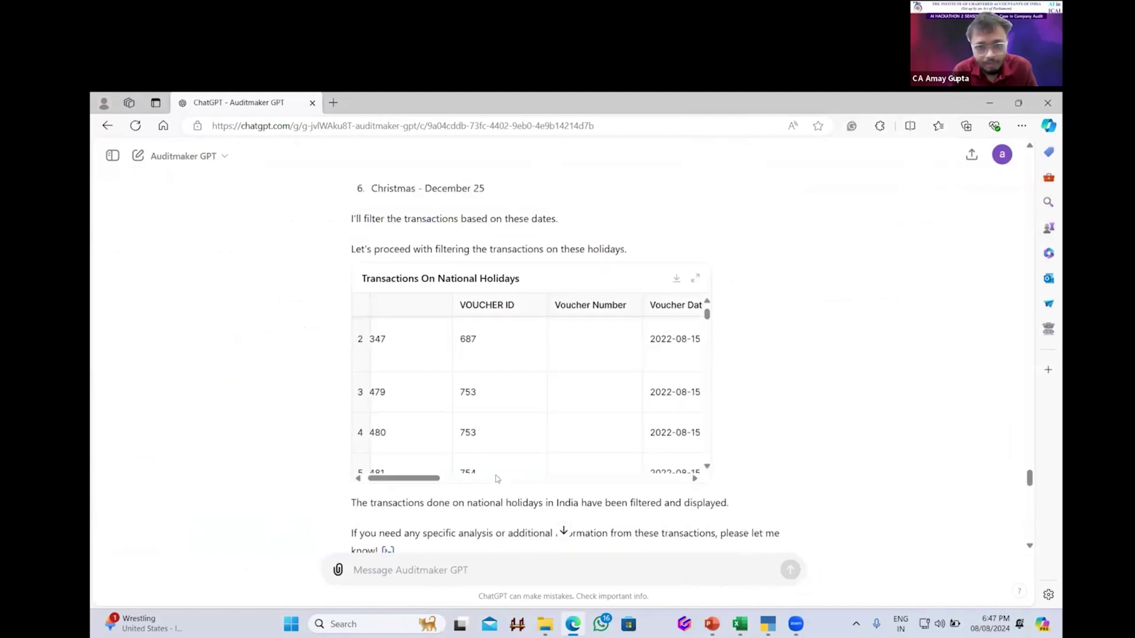
pyautogui.scroll(10, 497, 479)
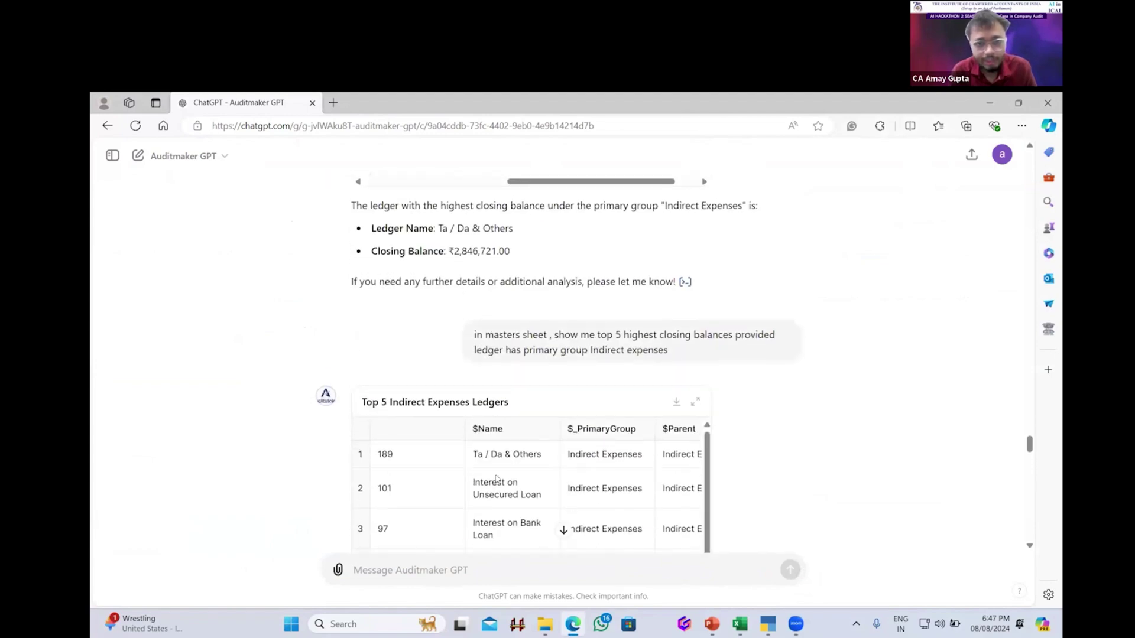
pyautogui.scroll(10, 496, 479)
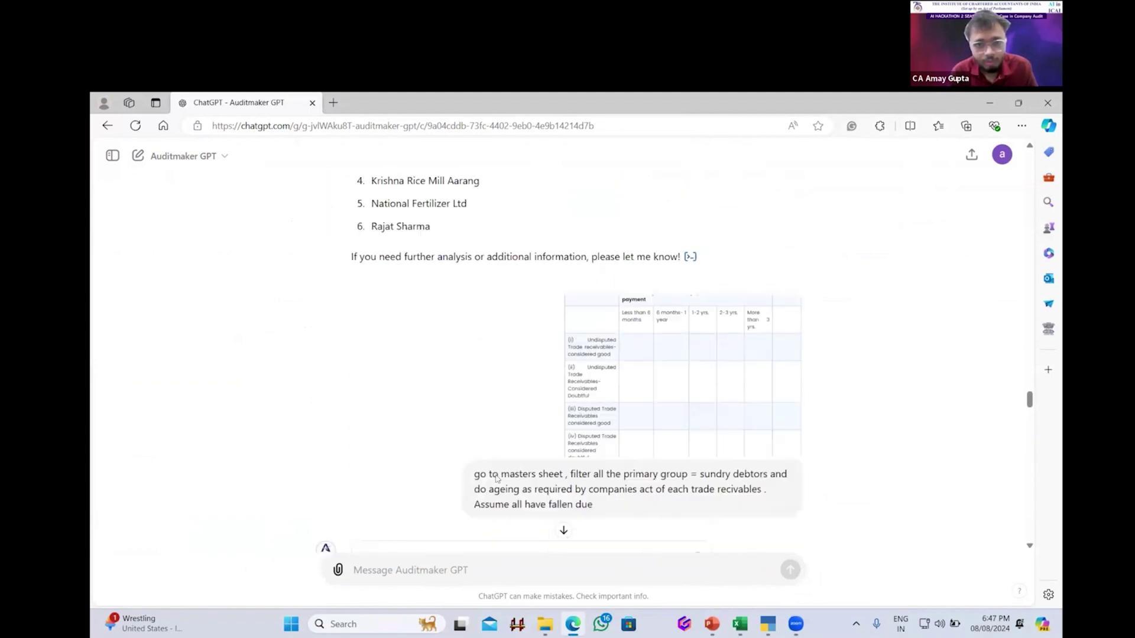
pyautogui.scroll(-20, 496, 479)
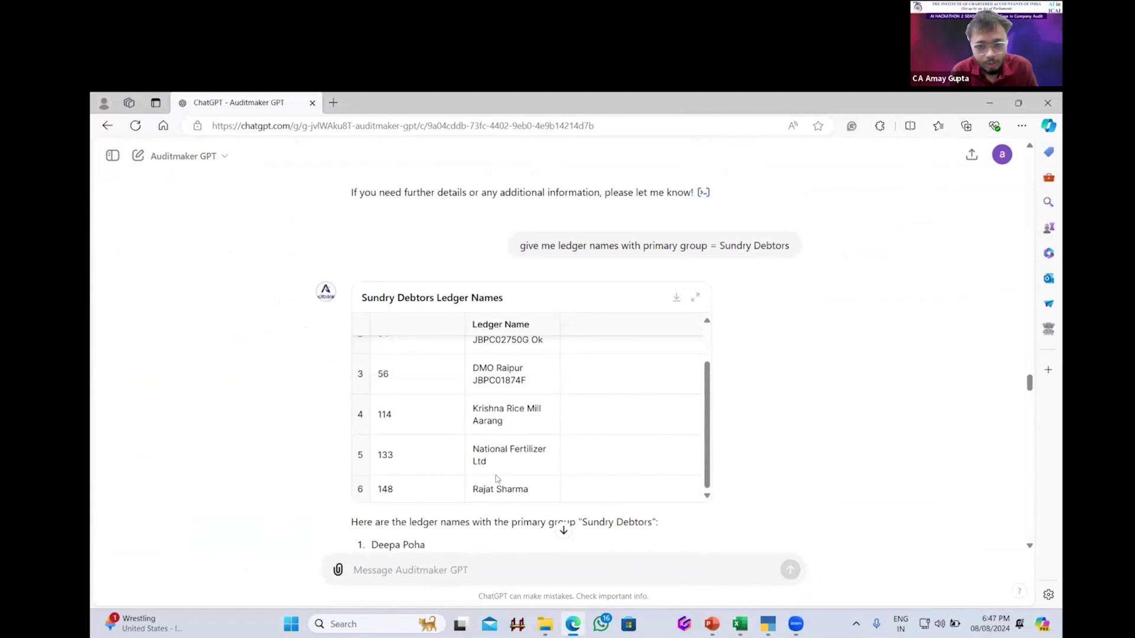
pyautogui.scroll(-20, 497, 479)
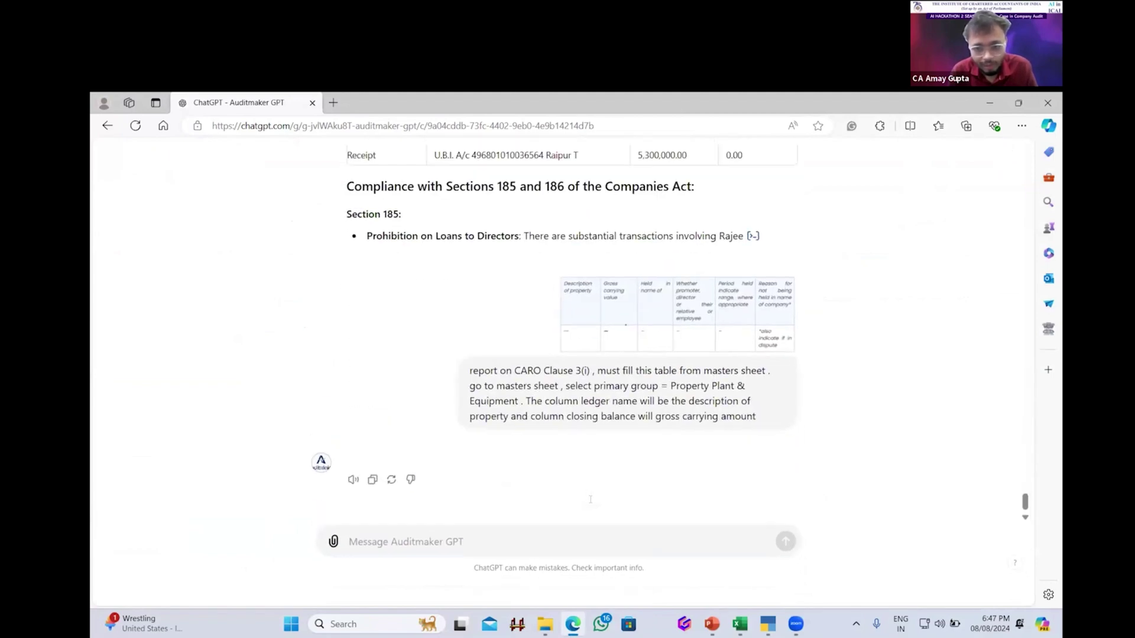
pyautogui.scroll(10, 508, 467)
pyautogui.scroll(1, 524, 450)
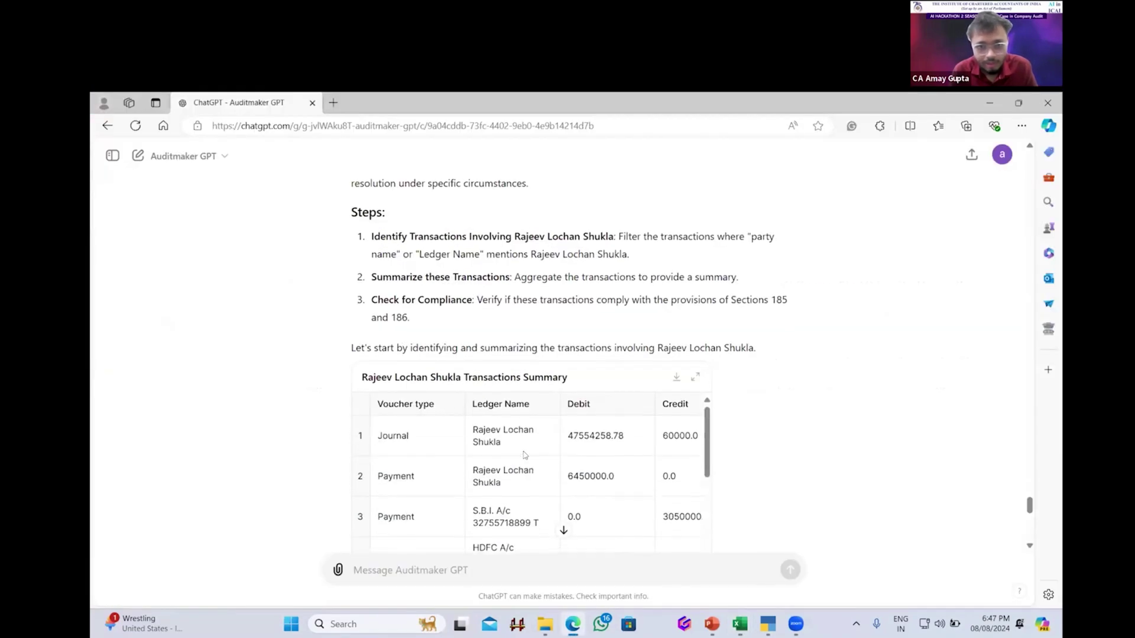
pyautogui.scroll(20, 550, 369)
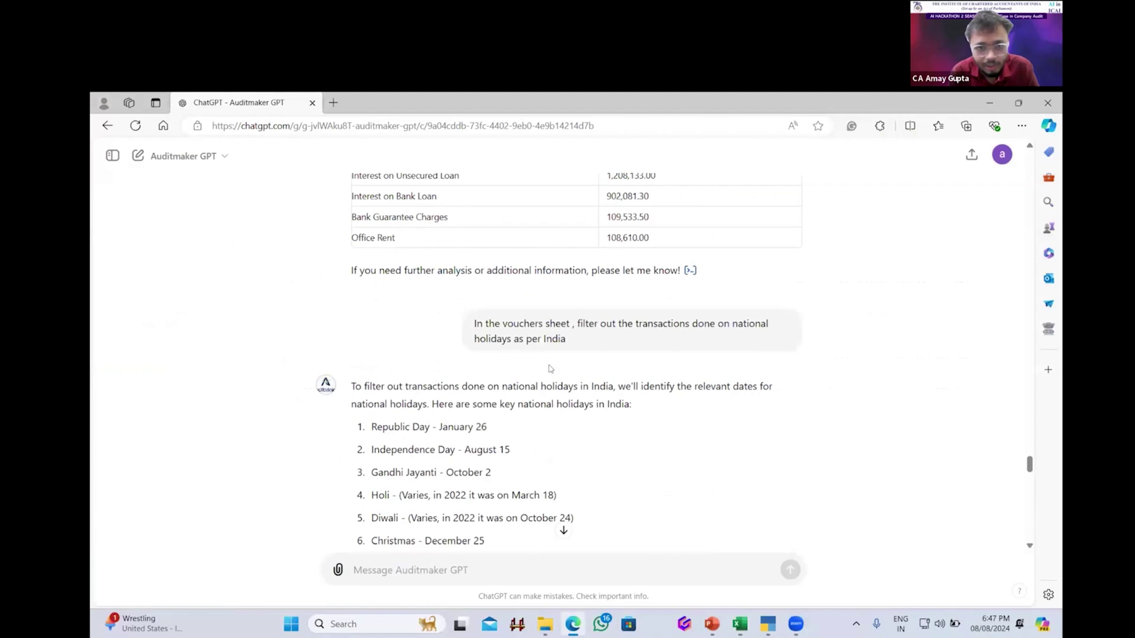
pyautogui.scroll(20, 550, 369)
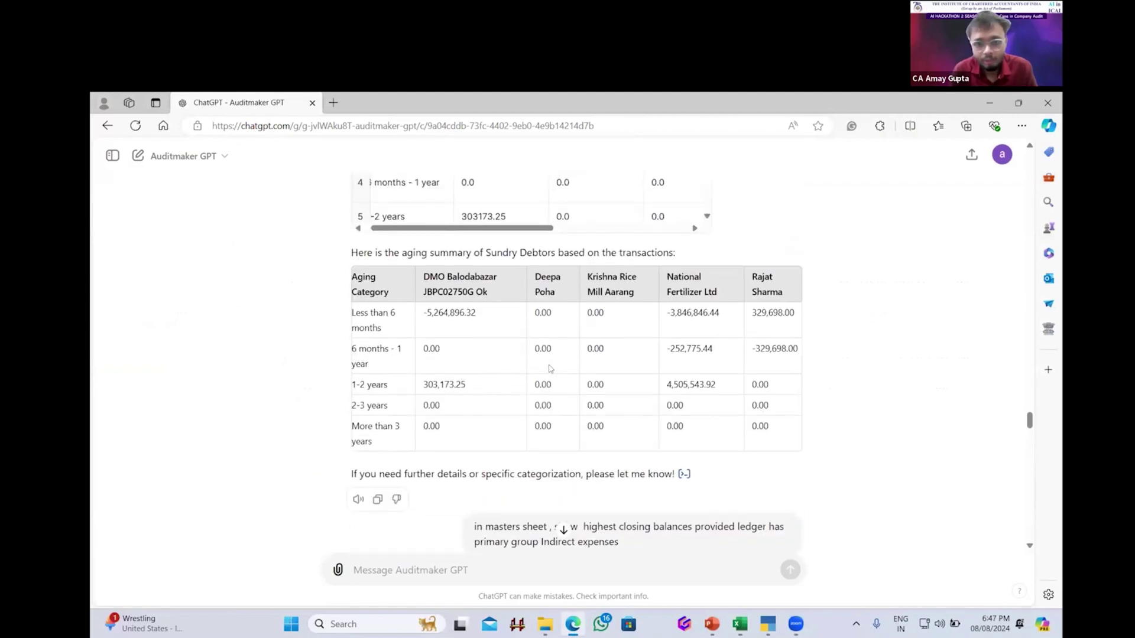
pyautogui.scroll(10, 549, 369)
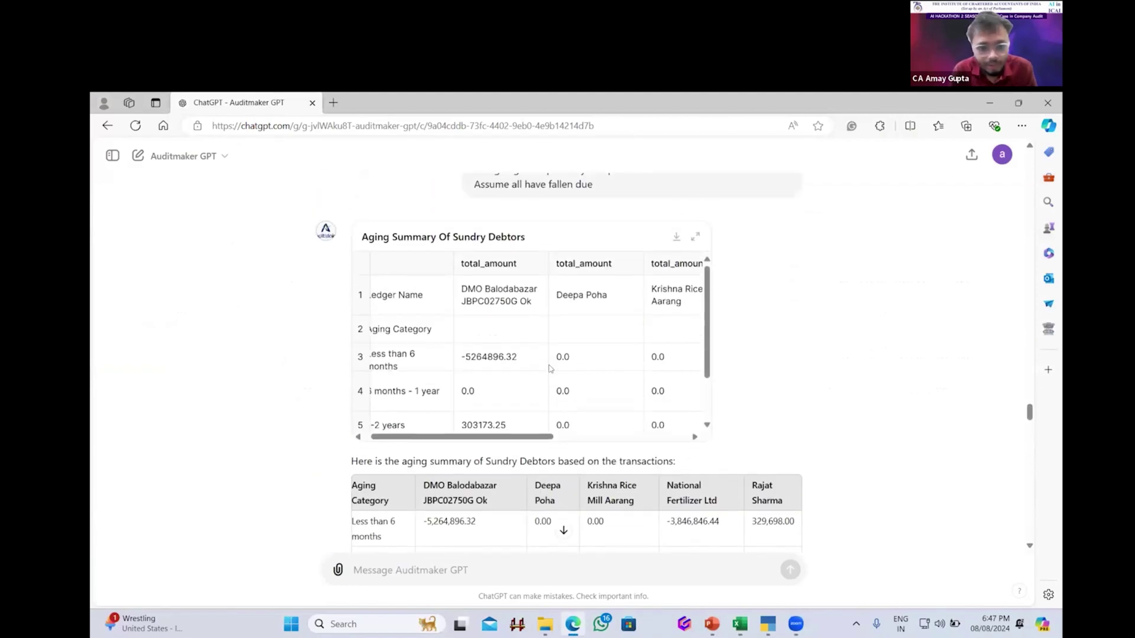
pyautogui.scroll(2, 549, 368)
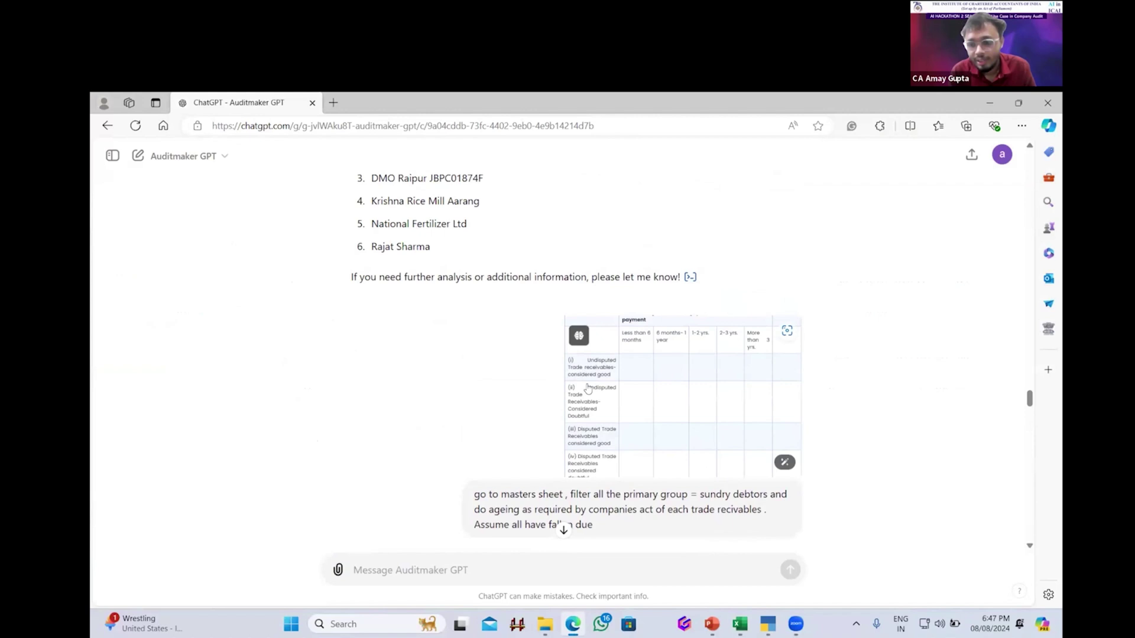
pyautogui.scroll(-2, 550, 386)
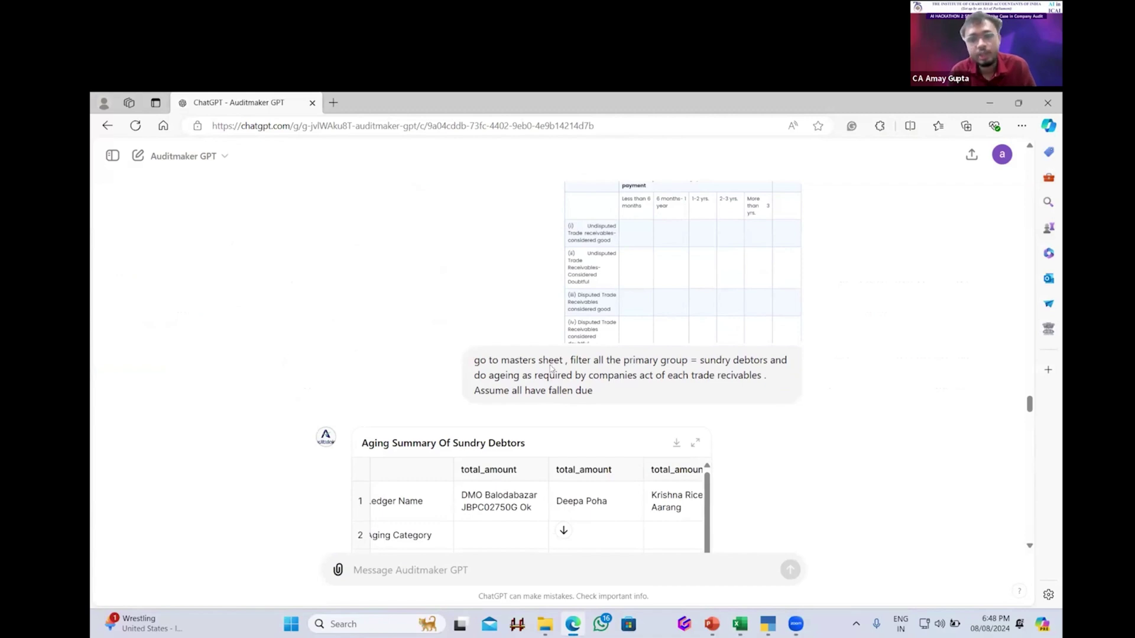
pyautogui.scroll(-3, 549, 368)
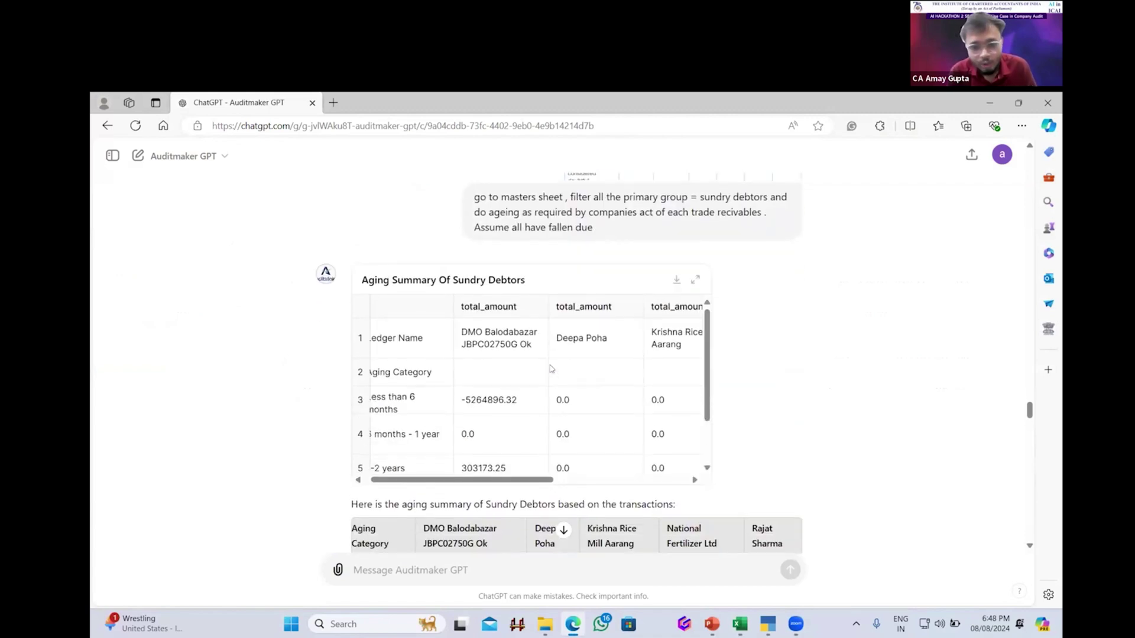
pyautogui.moveTo(706, 357); pyautogui.dragTo(710, 451)
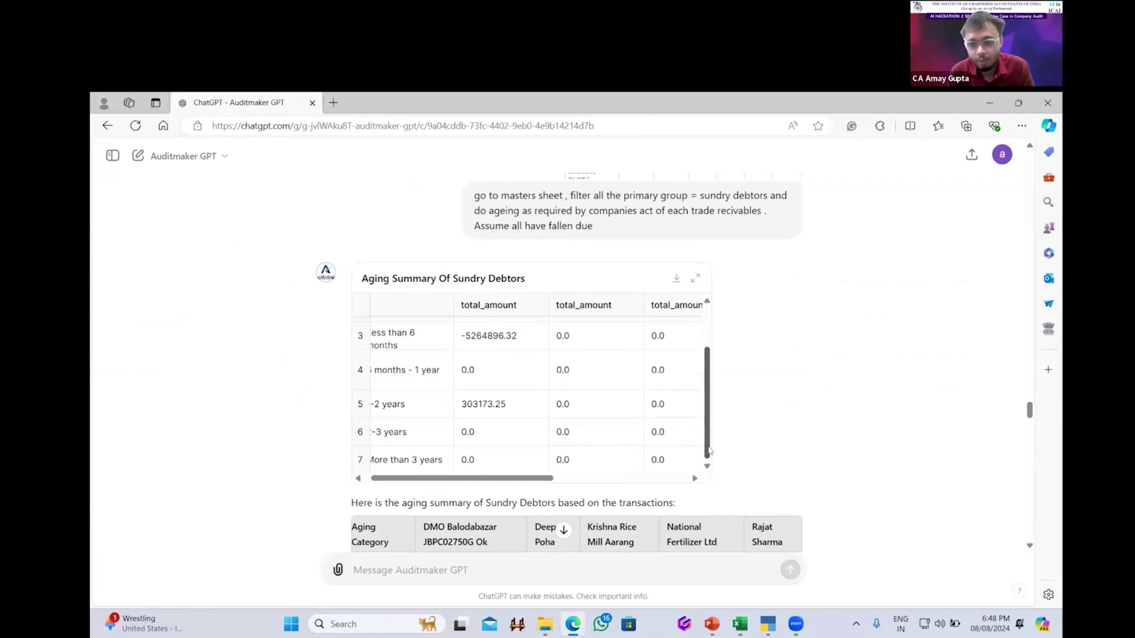
pyautogui.scroll(-20, 708, 446)
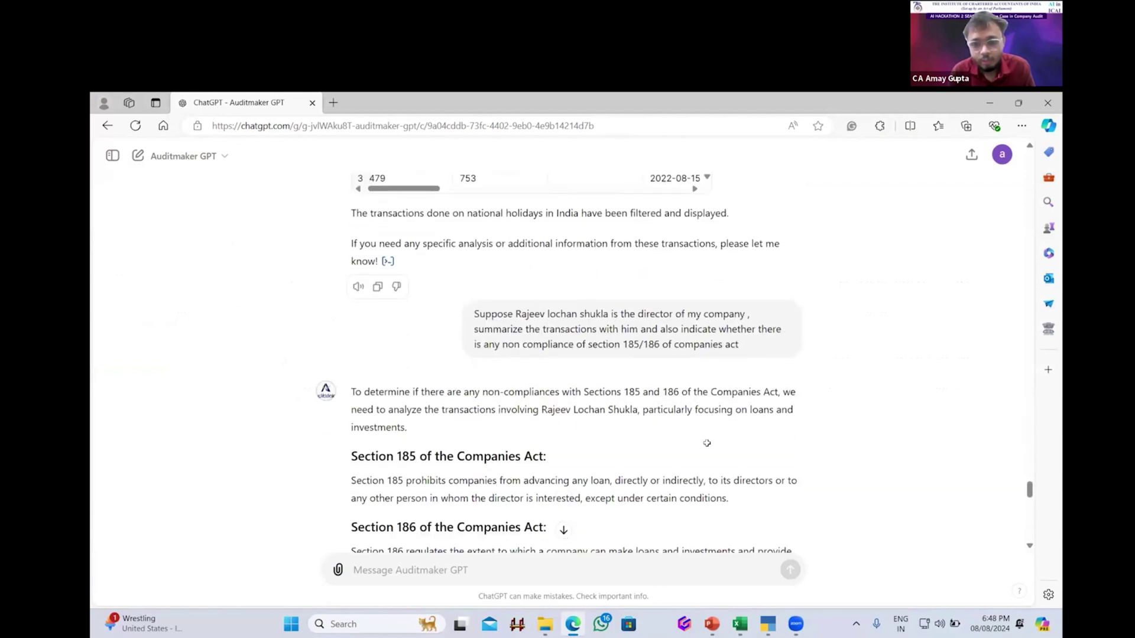
# Copy the CARO Clause 3(i) PPE prompt from cell B8 of the Excel prompts workbook
pyautogui.hotkey('alt', 'Tab')
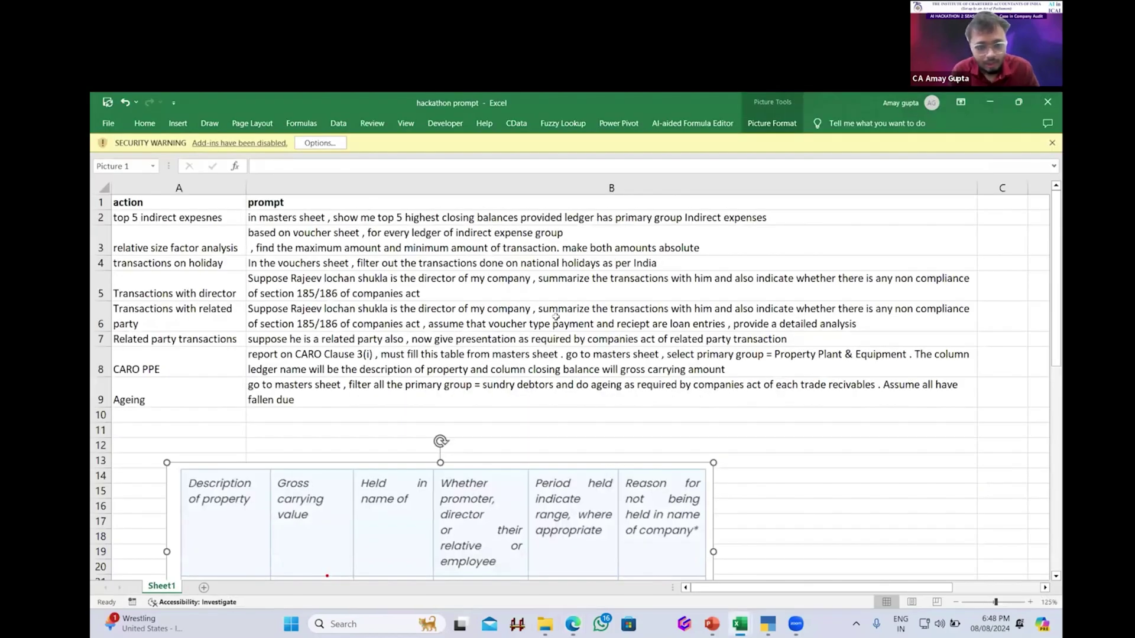
pyautogui.click(547, 350)
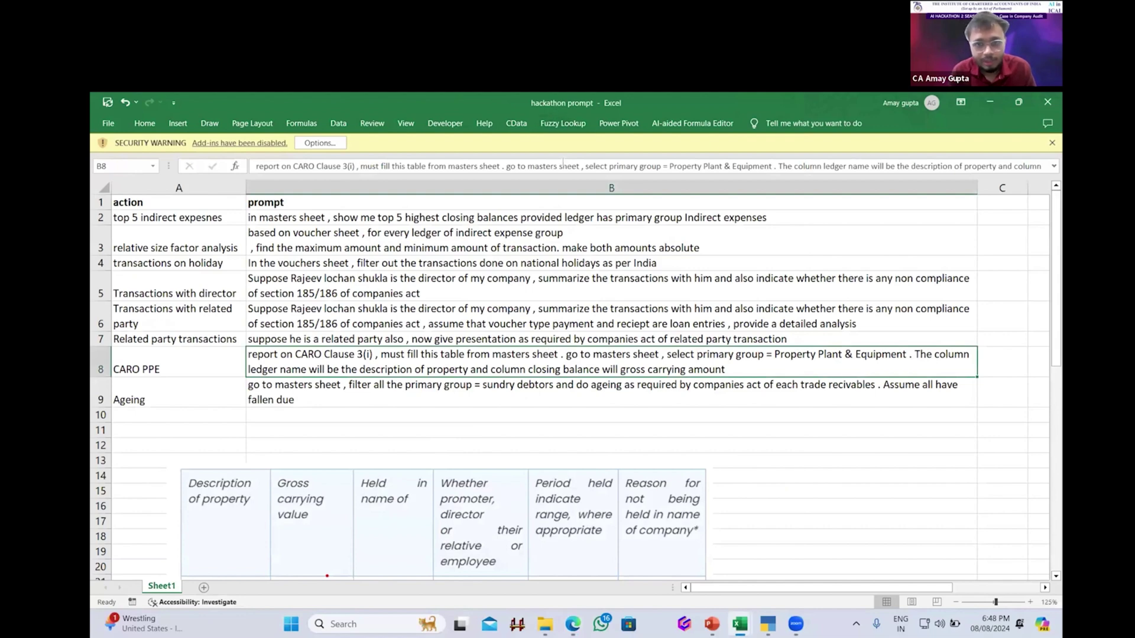
pyautogui.tripleClick(563, 167)
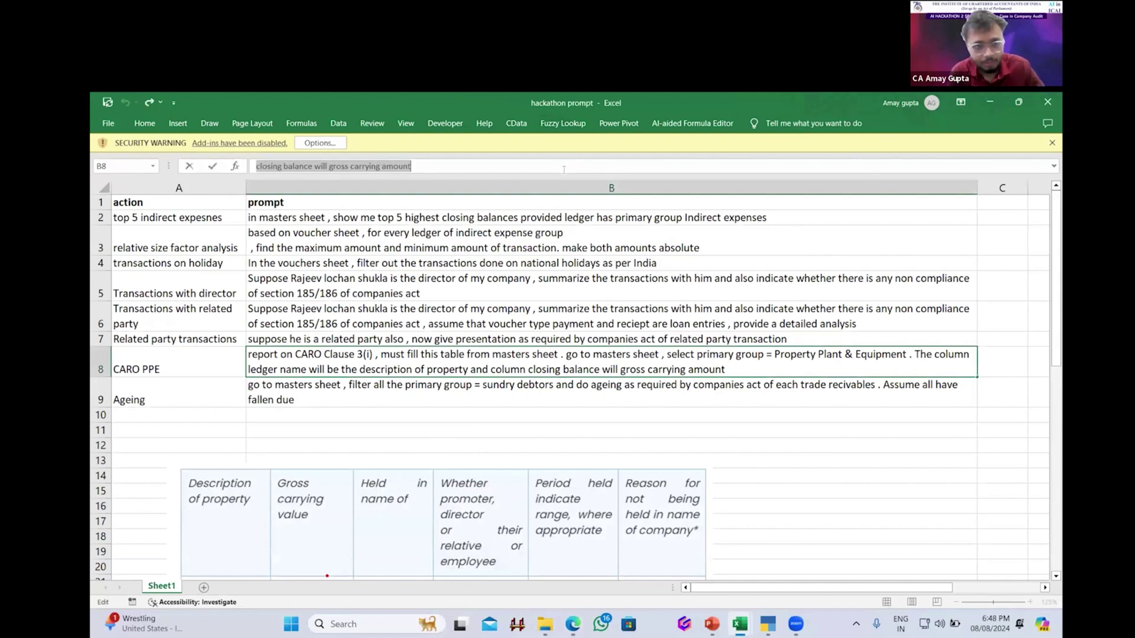
pyautogui.hotkey('ctrl', 'c')
pyautogui.press('Escape')
# Send the CARO prompt to Auditmaker GPT with the blank property table picture attached
pyautogui.hotkey('alt', 'Tab')
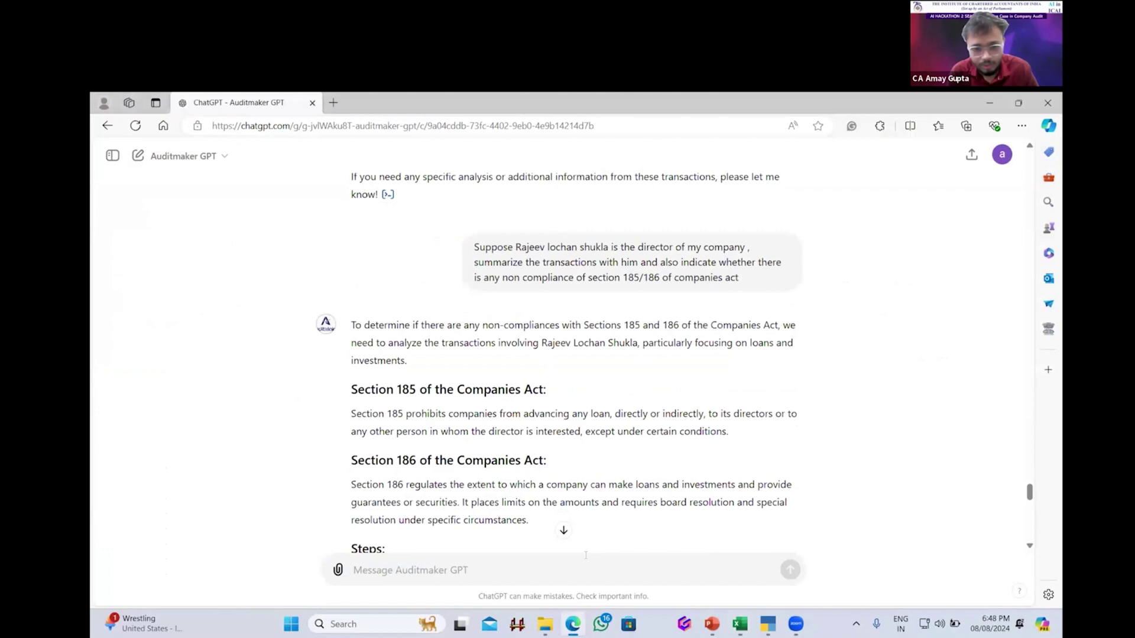
pyautogui.hotkey('ctrl', 'v')
pyautogui.hotkey('alt', 'Tab')
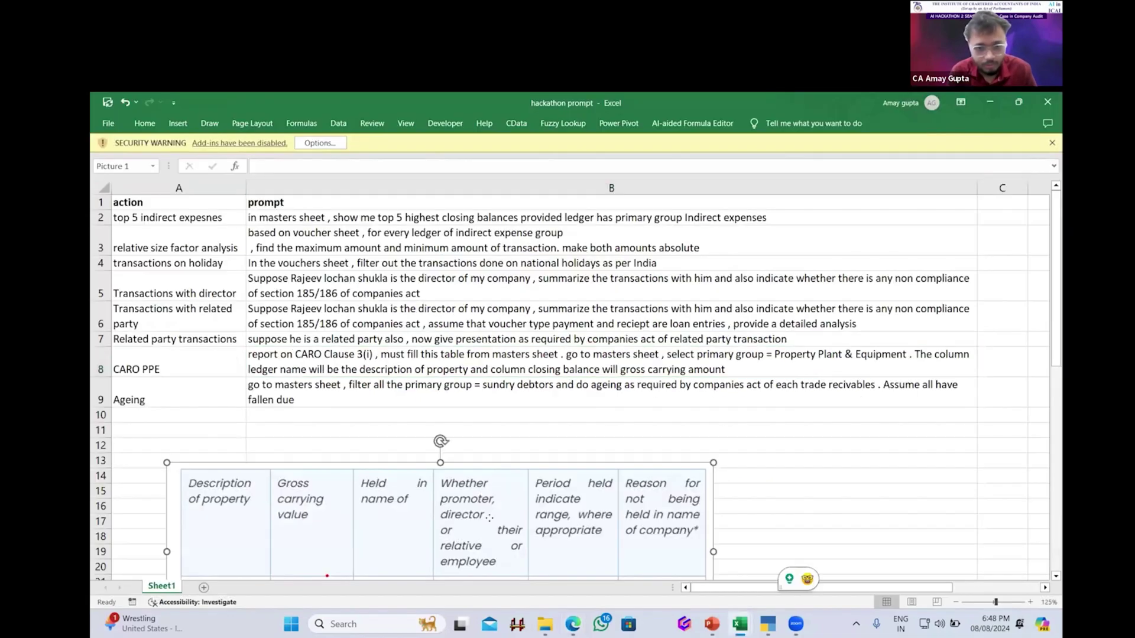
pyautogui.hotkey('alt', 'Tab')
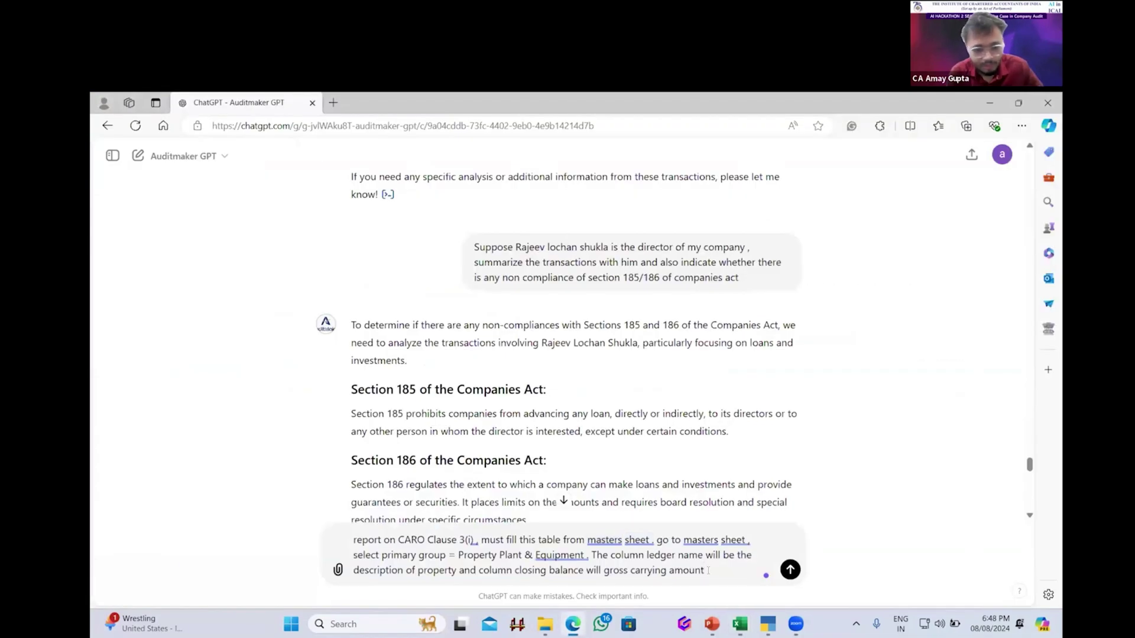
pyautogui.hotkey('ctrl', 'v')
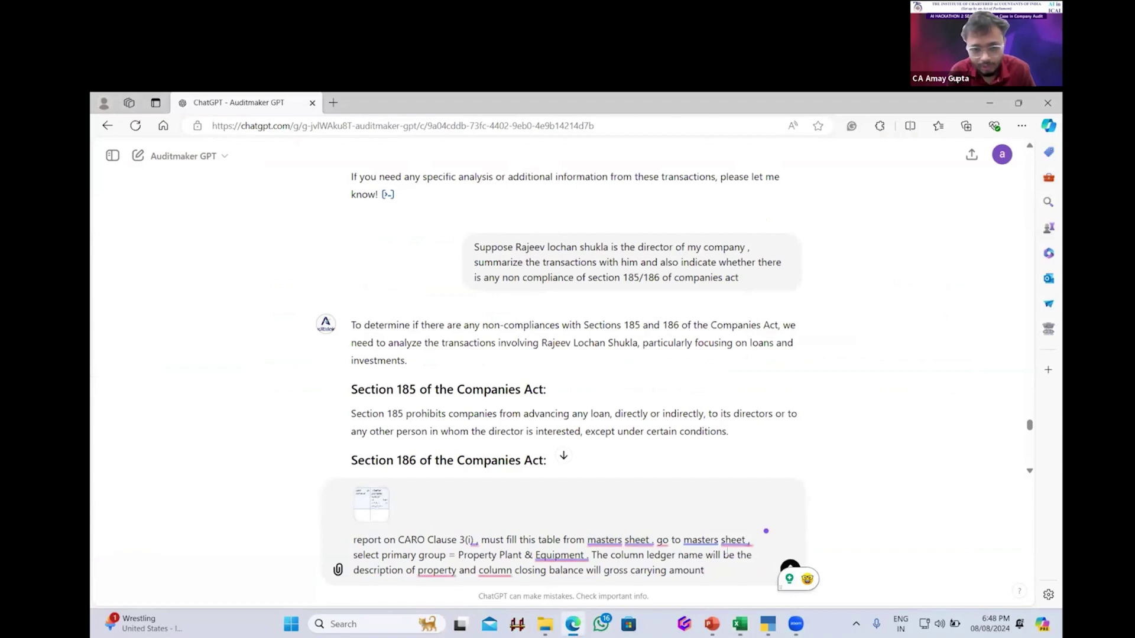
pyautogui.click(788, 568)
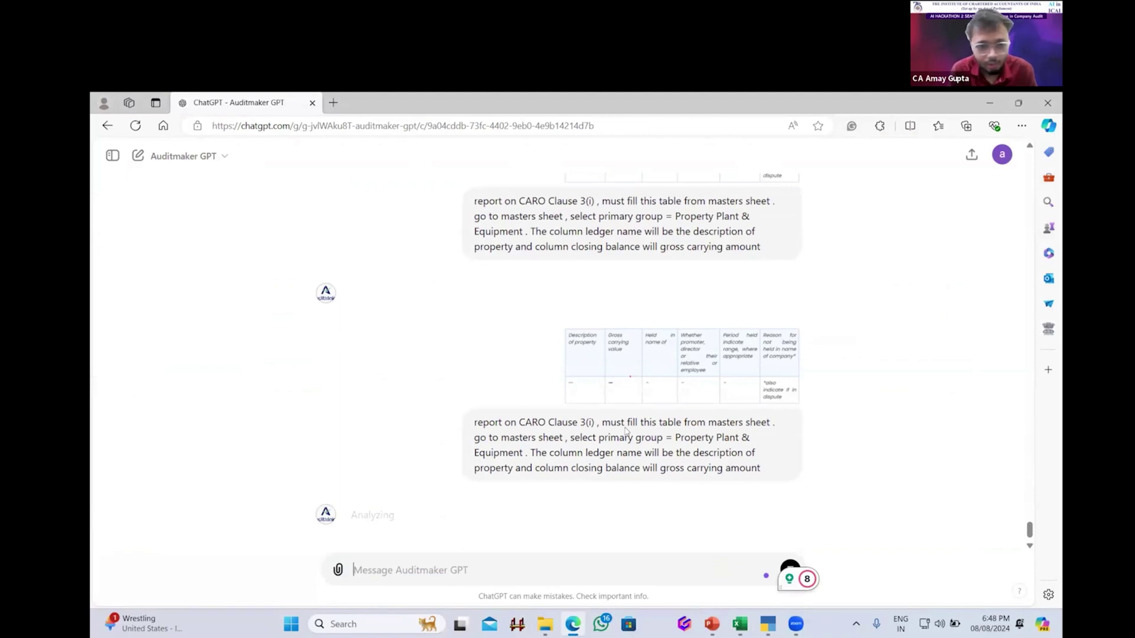
# Select prompt cells B4 through B10, then the holiday transactions prompt, and restore the Excel window
pyautogui.hotkey('alt', 'Tab')
pyautogui.click(596, 373)
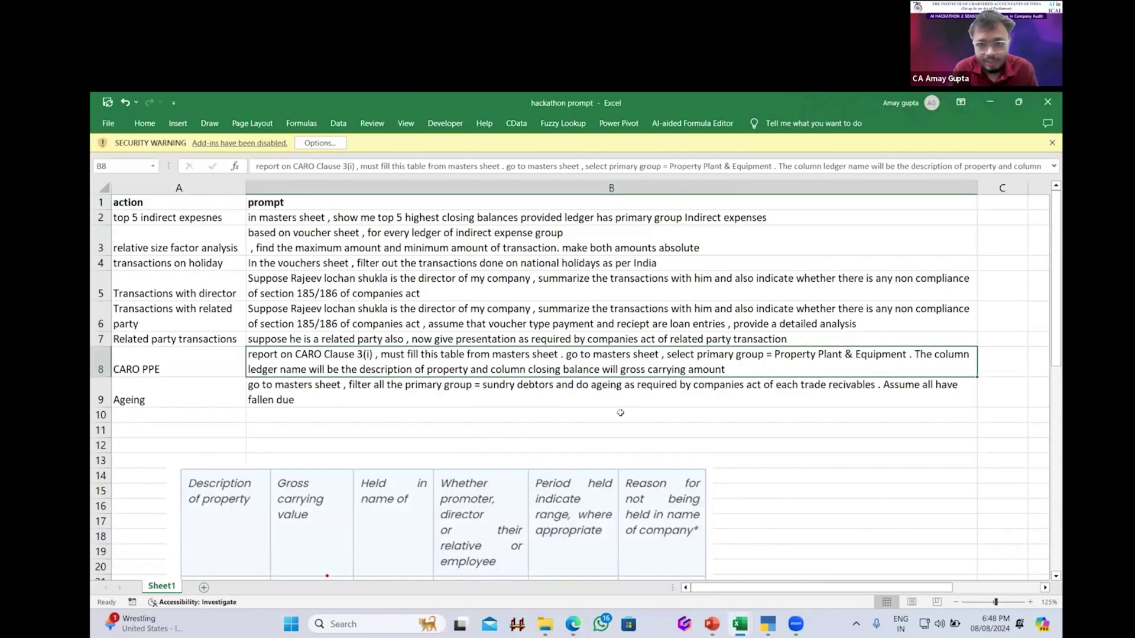
pyautogui.moveTo(591, 415); pyautogui.dragTo(799, 266)
pyautogui.click(799, 266)
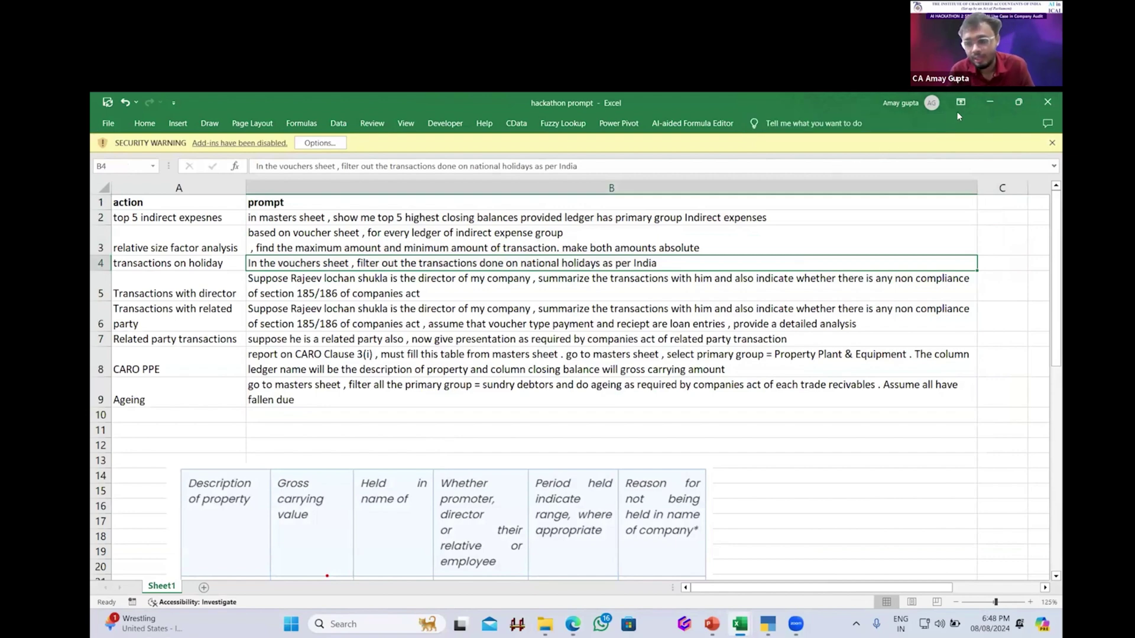
pyautogui.doubleClick(983, 97)
pyautogui.hotkey('alt', 'Tab')
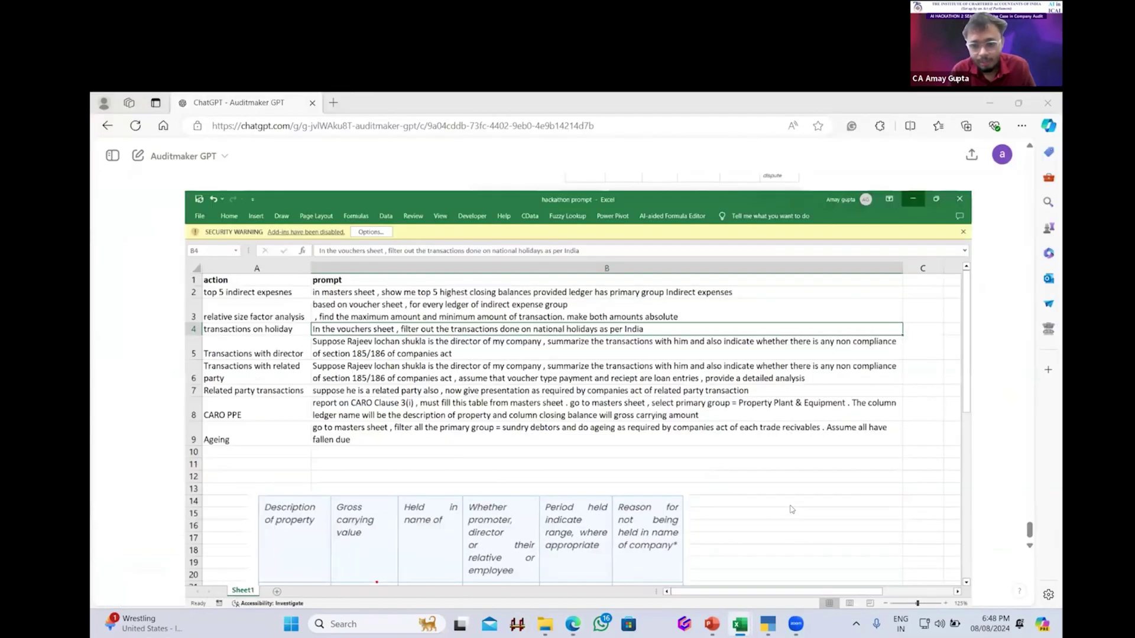
# Review the reply's six PPE assets, Agriculture Plot at Bhatapara through Truck, with gross carrying values
pyautogui.moveTo(739, 624)
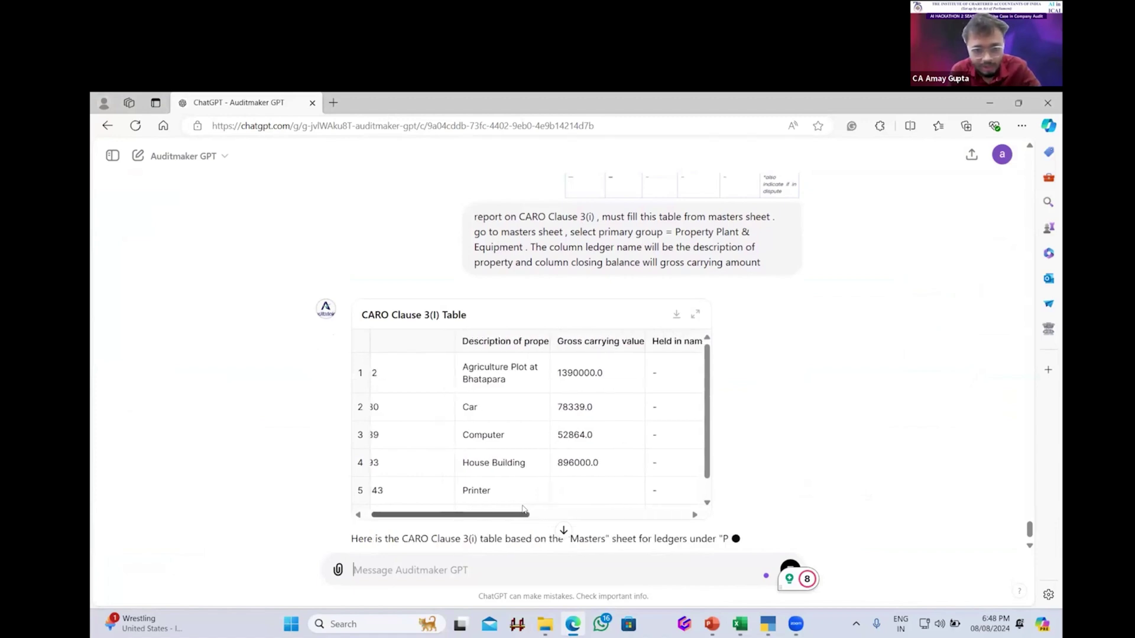
pyautogui.hscroll(1, 517, 509)
pyautogui.hscroll(3, 530, 510)
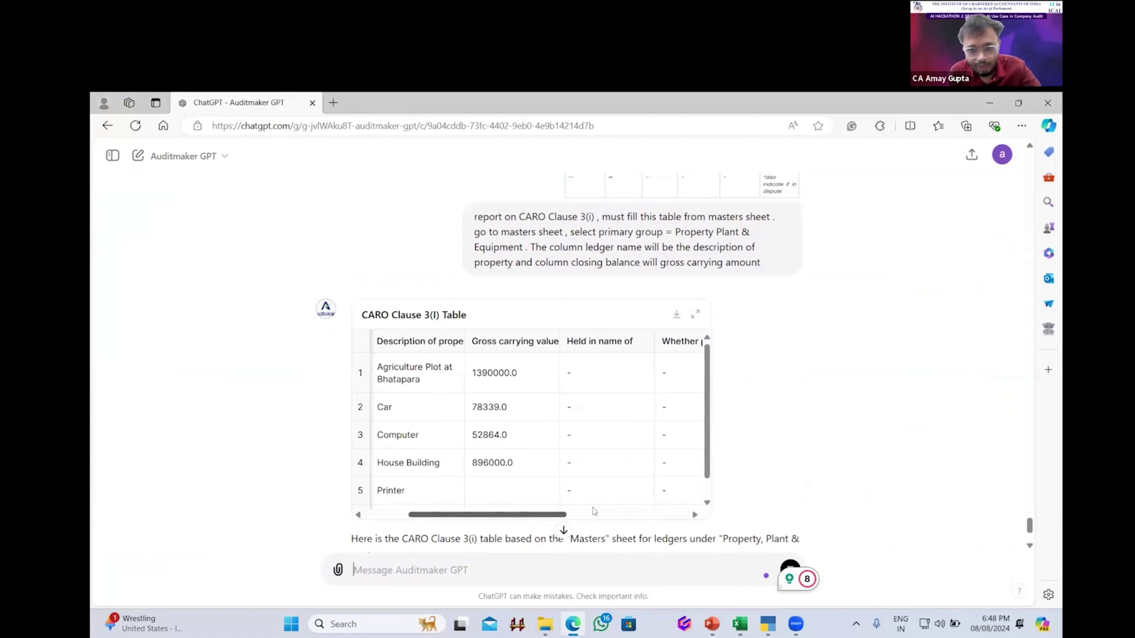
pyautogui.moveTo(558, 512); pyautogui.dragTo(606, 512)
pyautogui.hscroll(5, 644, 502)
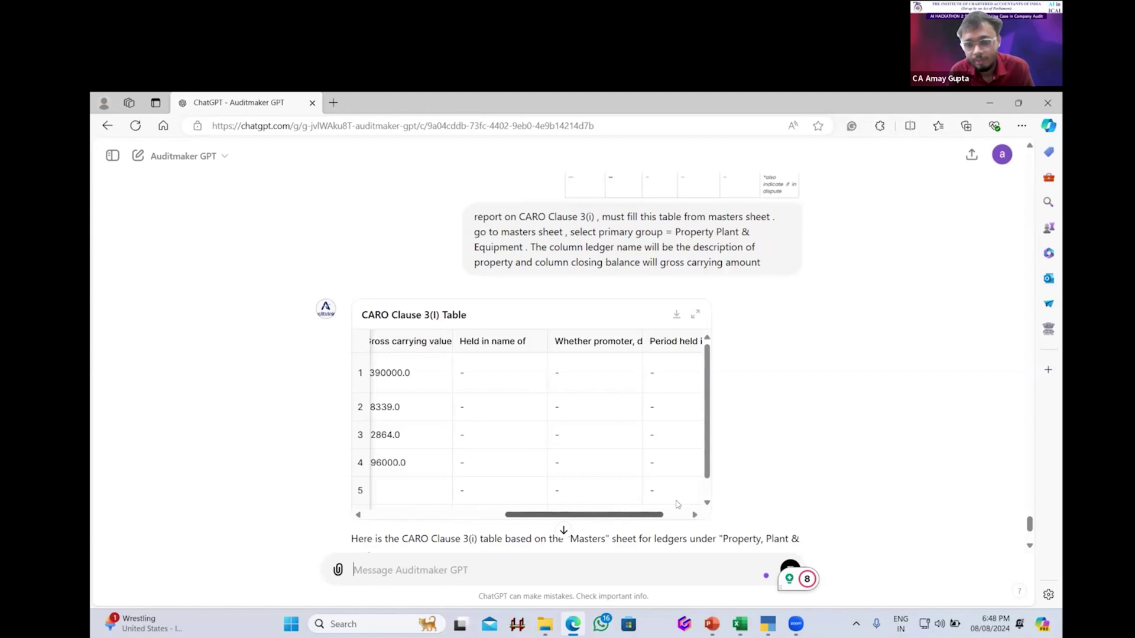
pyautogui.scroll(3, 769, 383)
pyautogui.scroll(-6, 769, 383)
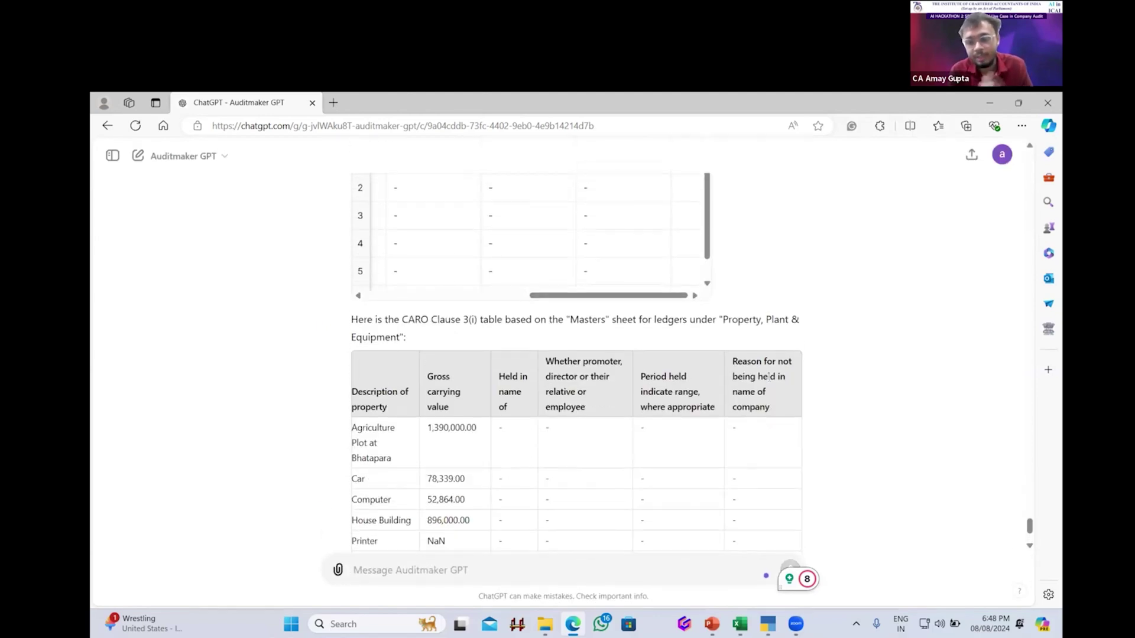
pyautogui.scroll(-2, 769, 379)
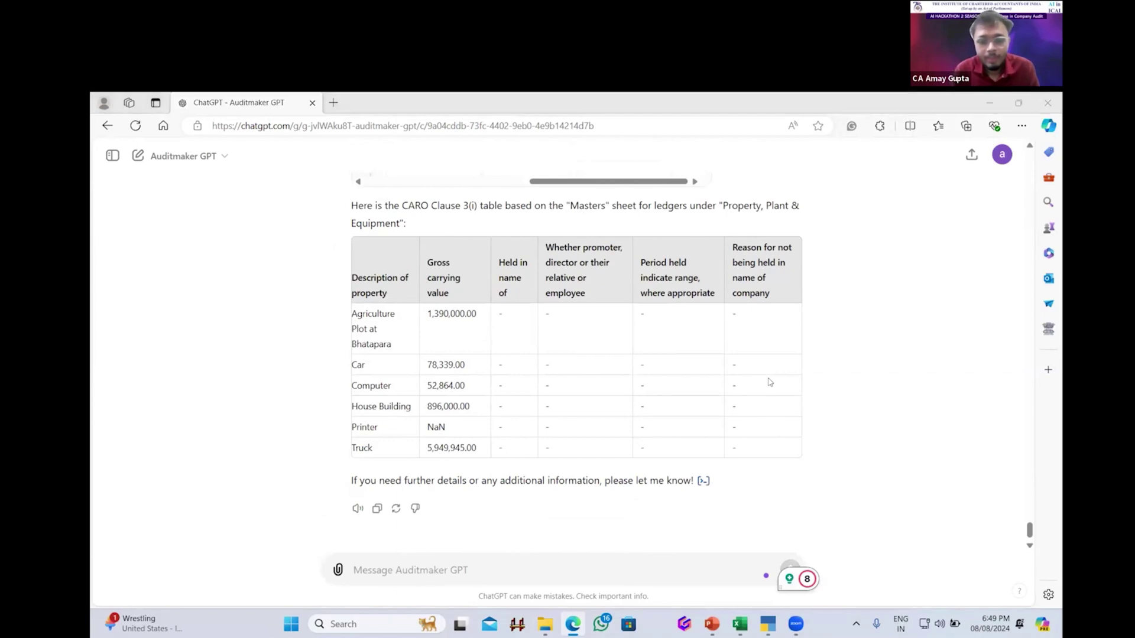
pyautogui.hotkey('alt', 'Tab')
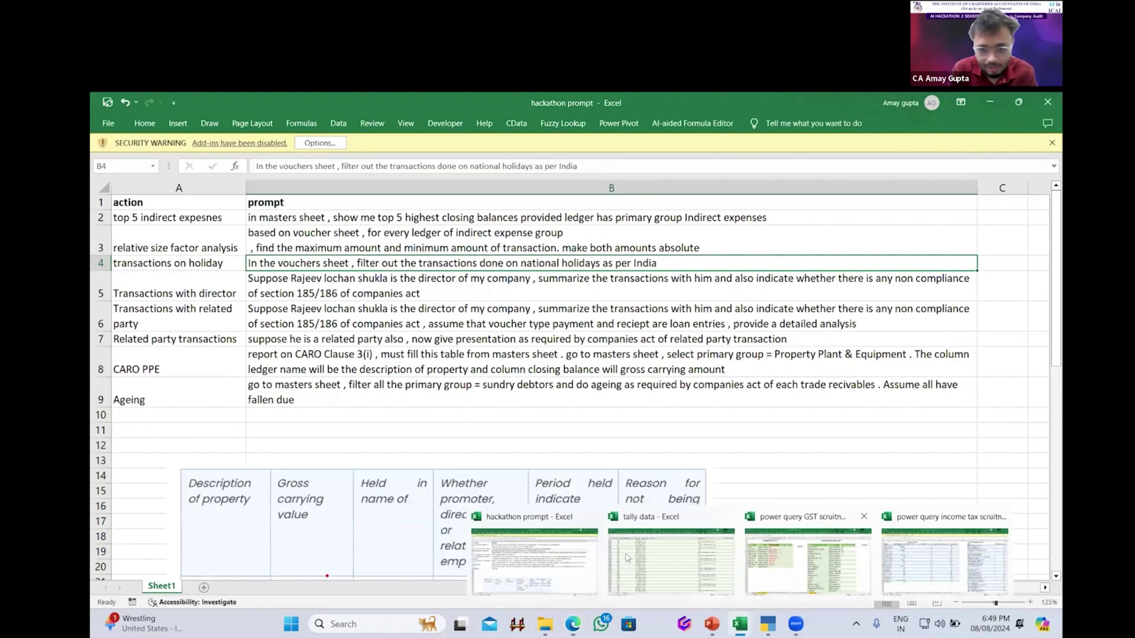
# Open the power query GST scrutiny workbook and clear the CONFIGURE GST A/C's table data
pyautogui.click(767, 551)
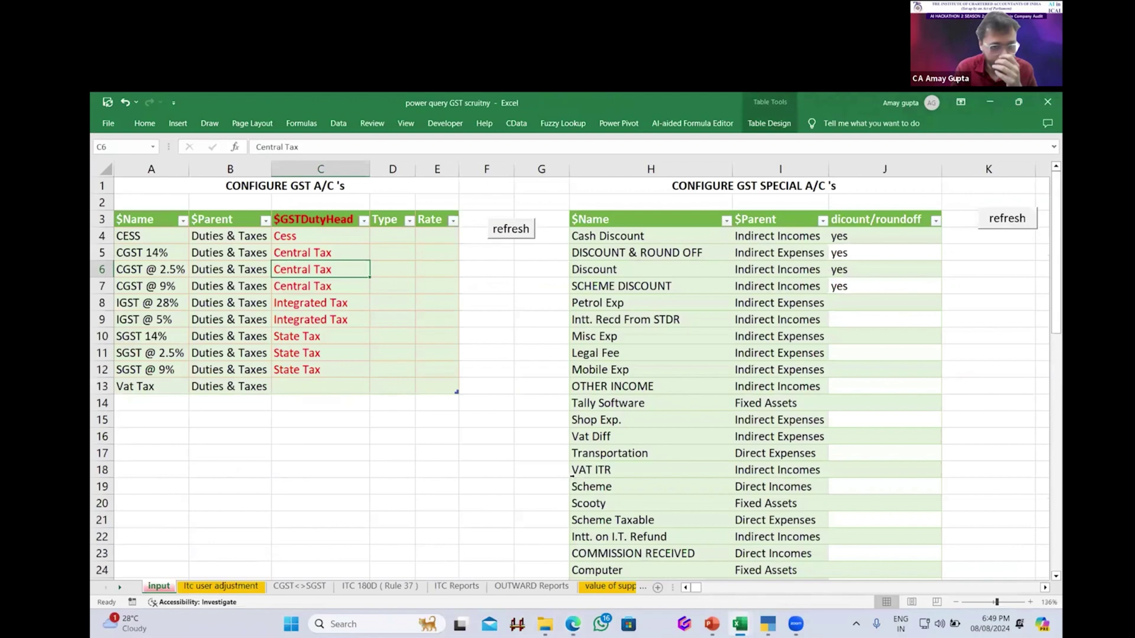
pyautogui.click(493, 434)
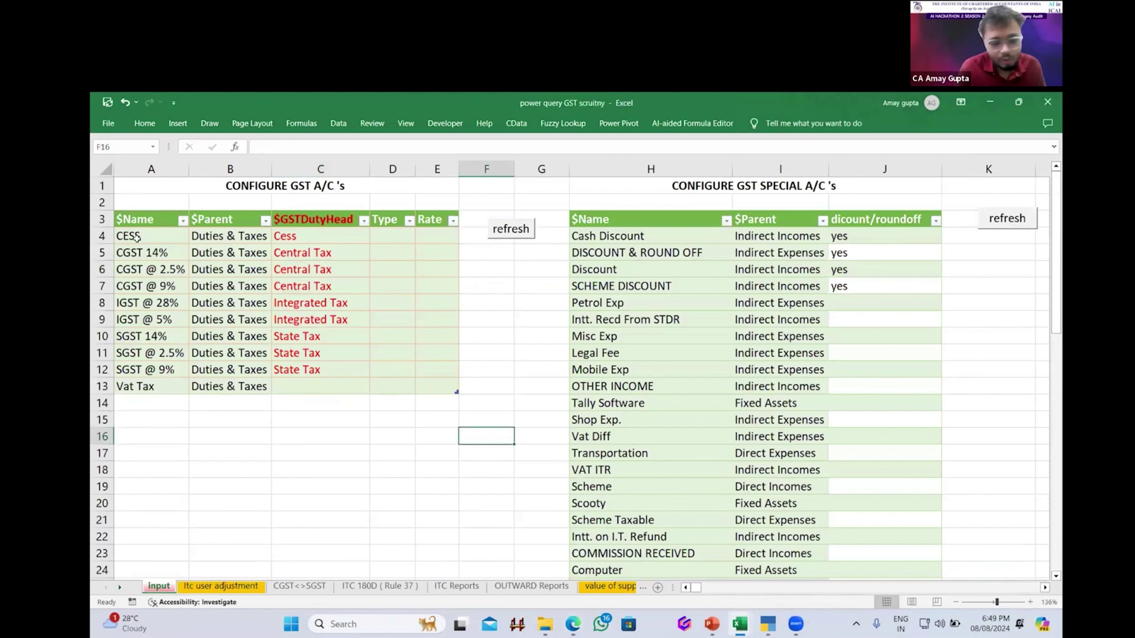
pyautogui.moveTo(137, 238); pyautogui.dragTo(438, 399)
pyautogui.press('Delete')
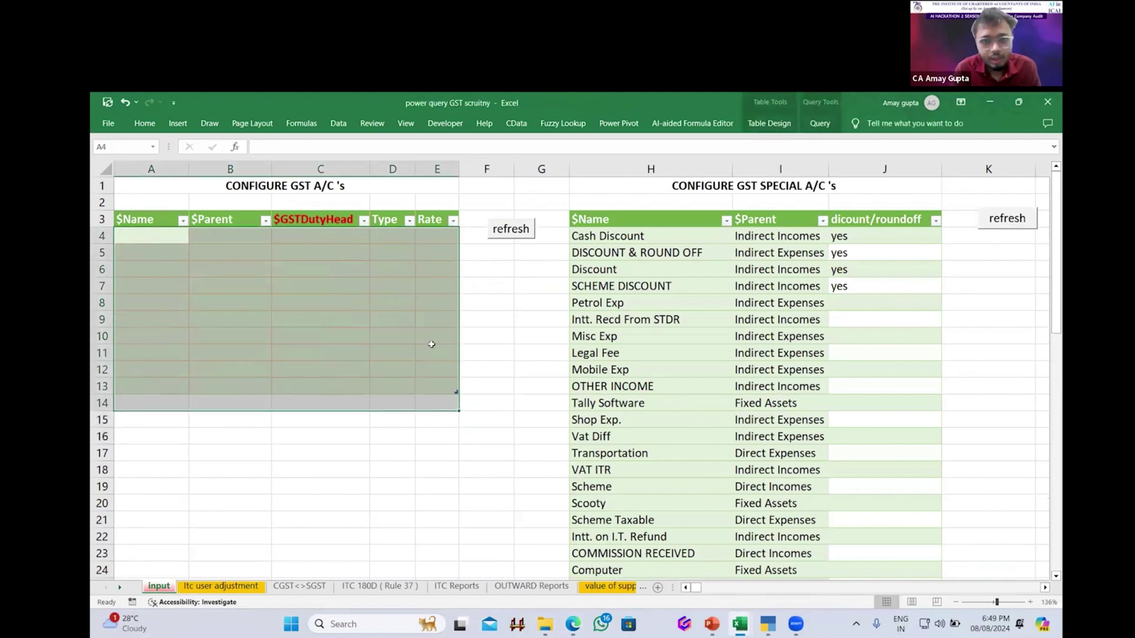
pyautogui.click(506, 289)
# Clear the CONFIGURE GST SPECIAL A/C's table data and return to the top of the sheet
pyautogui.click(485, 300)
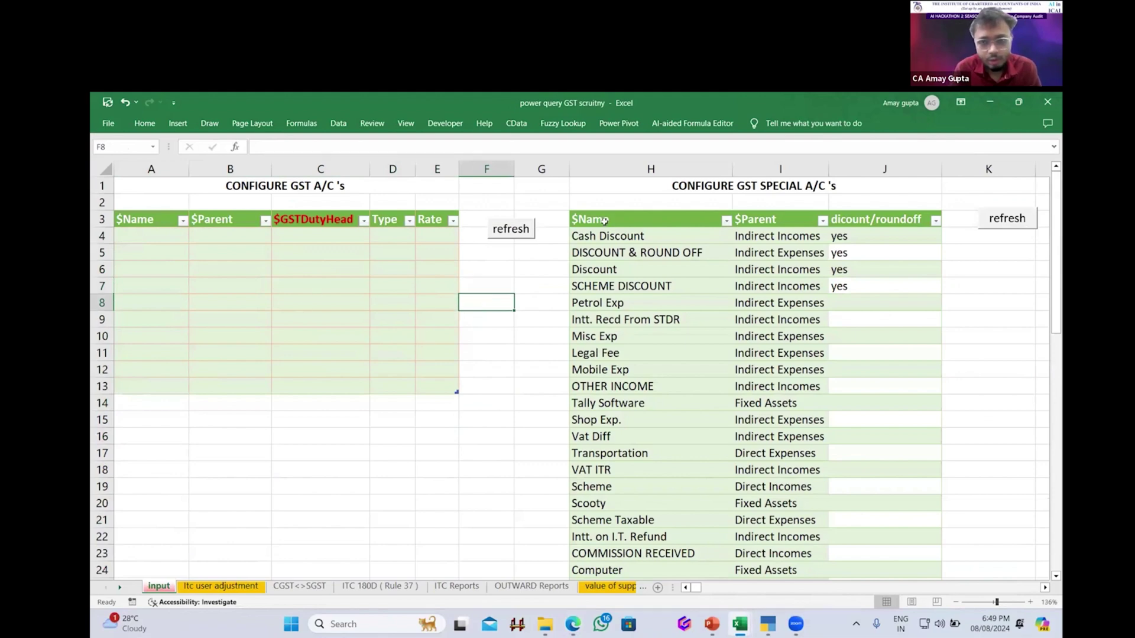
pyautogui.moveTo(603, 235)
pyautogui.mouseDown()
pyautogui.moveTo(1040, 236)
pyautogui.moveTo(603, 235)
pyautogui.mouseUp()
pyautogui.hotkey('ctrl', 'shift', 'Right')
pyautogui.hotkey('ctrl', 'shift', 'Down')
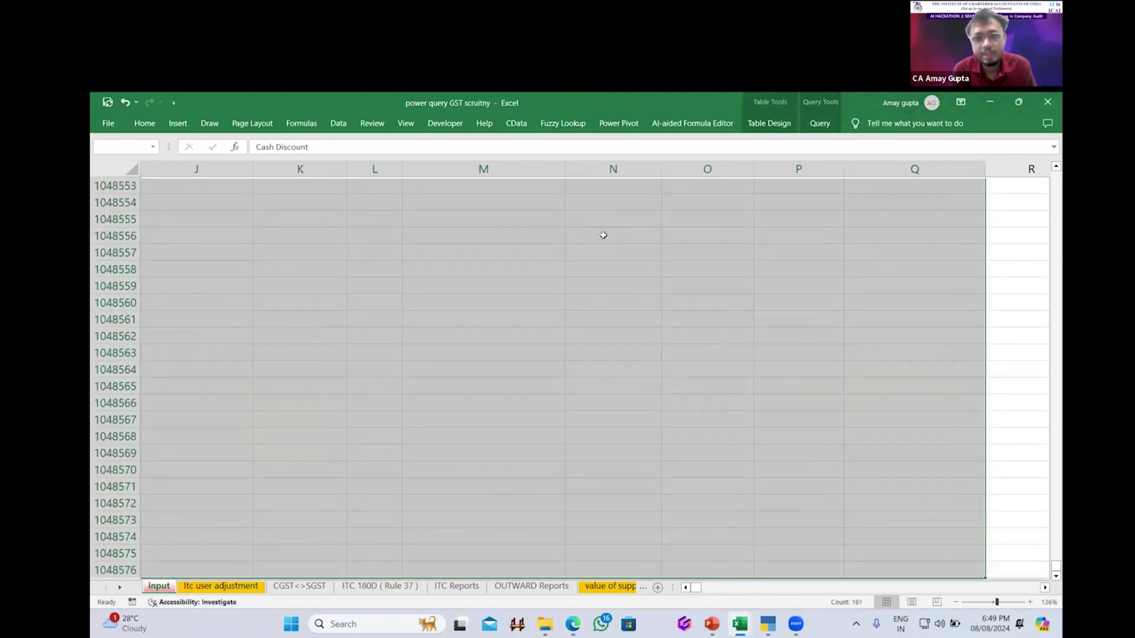
pyautogui.press('Delete')
pyautogui.hotkey('ctrl', 'Home')
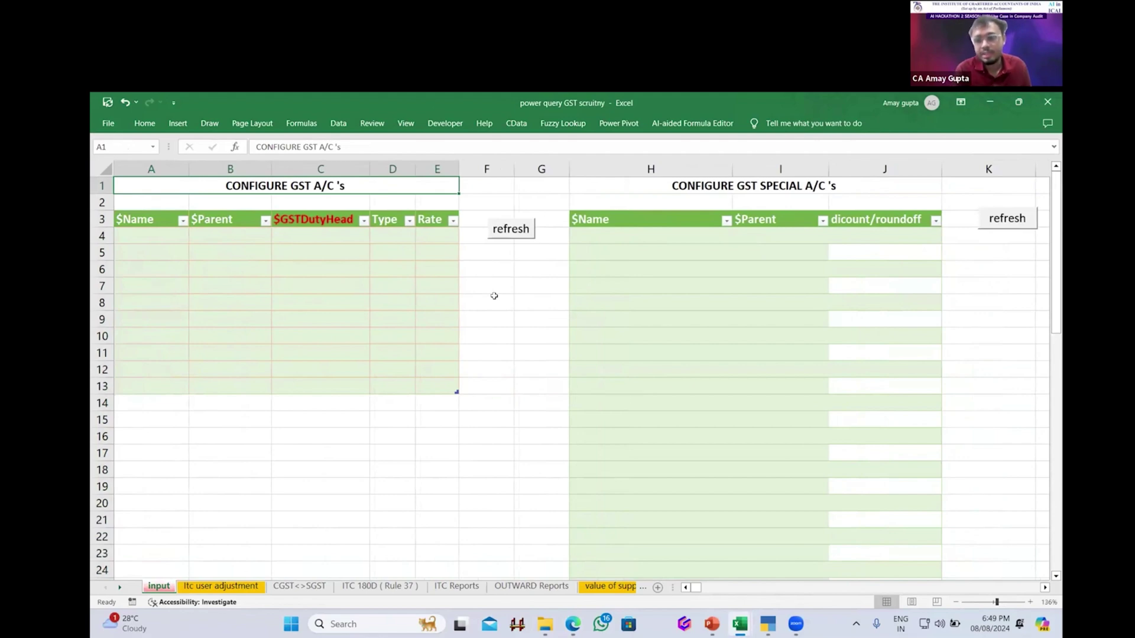
# Refresh the GST accounts, special GST accounts and next configuration query tables
pyautogui.click(510, 235)
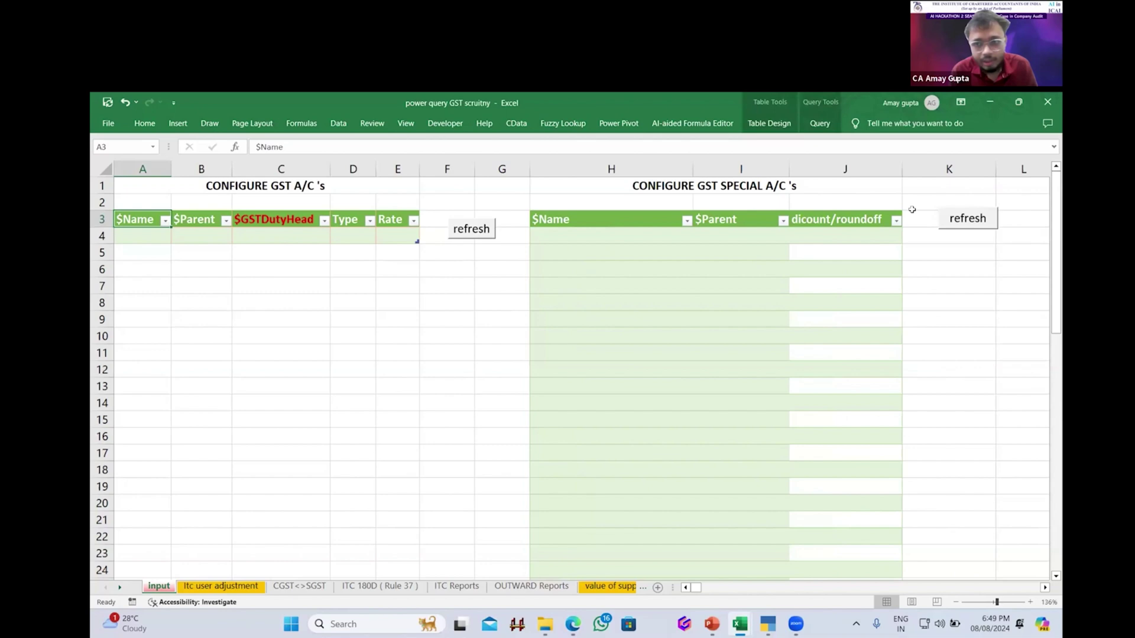
pyautogui.click(969, 215)
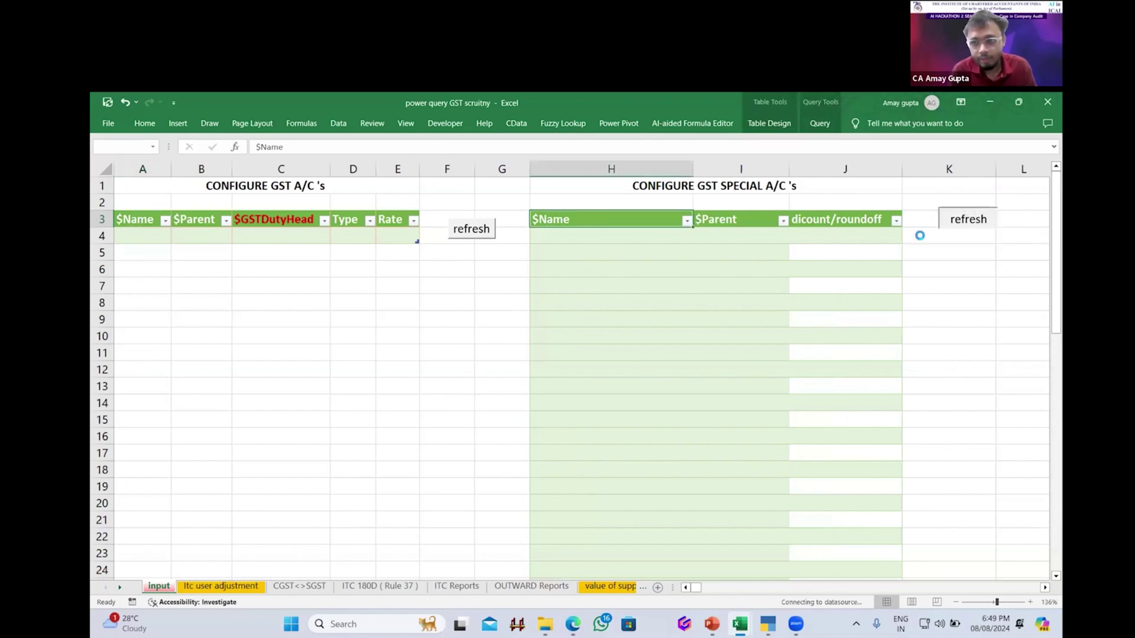
pyautogui.hscroll(6, 751, 285)
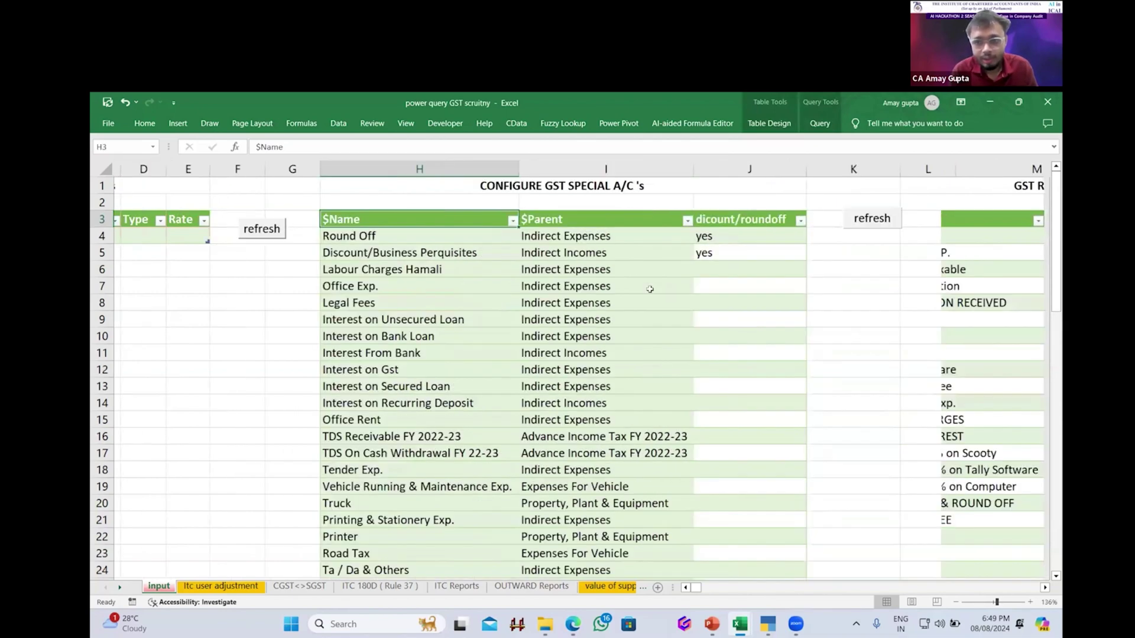
pyautogui.hscroll(2, 963, 210)
pyautogui.click(962, 223)
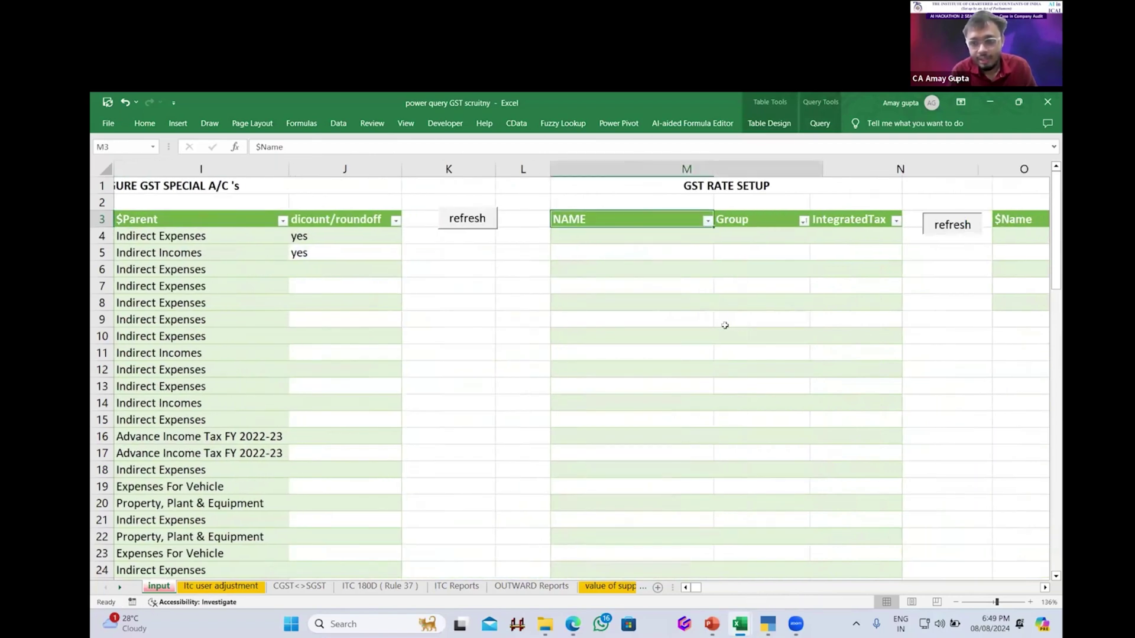
pyautogui.hscroll(2, 725, 325)
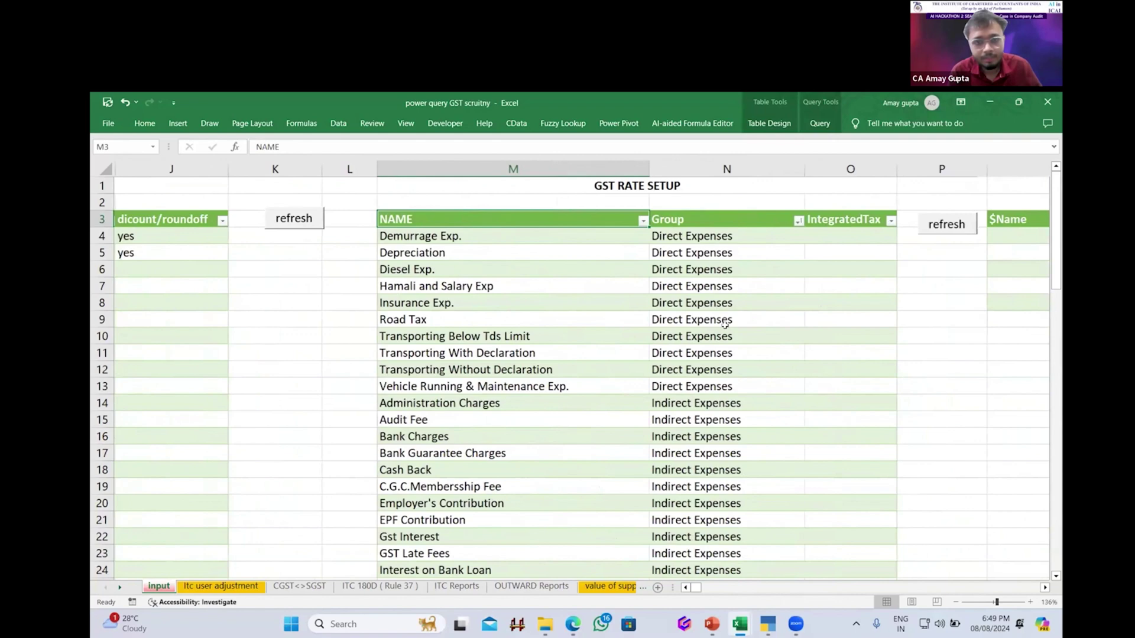
pyautogui.hscroll(-1, 724, 326)
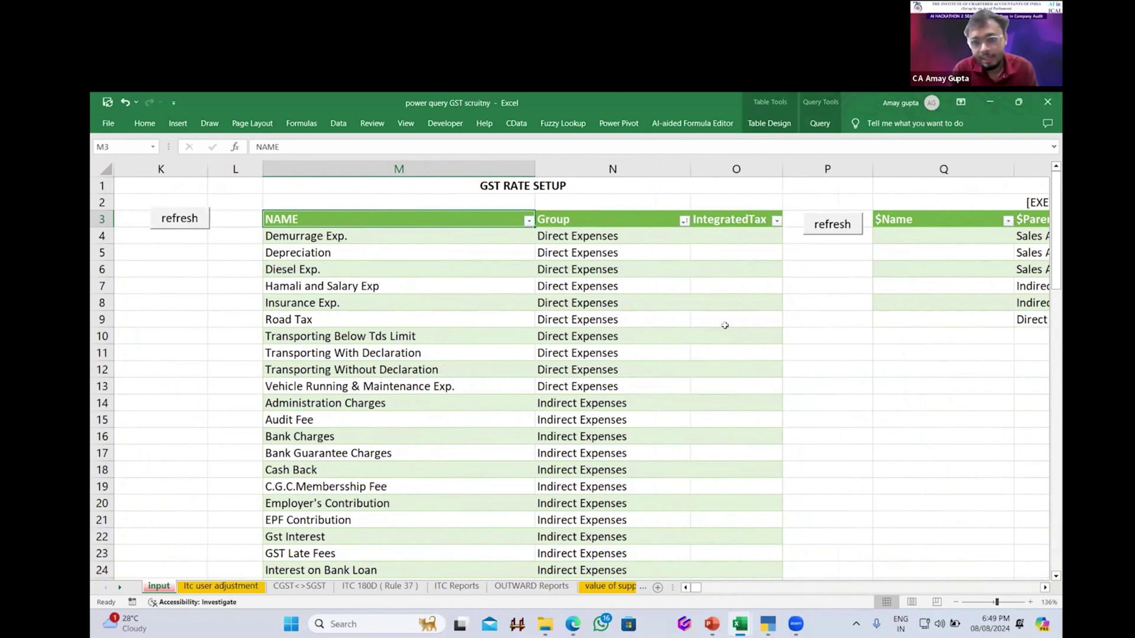
# Select the Group entry for Hamali and Salary Exp, then refresh the GST SPECIAL SUPPLIES table
pyautogui.click(542, 286)
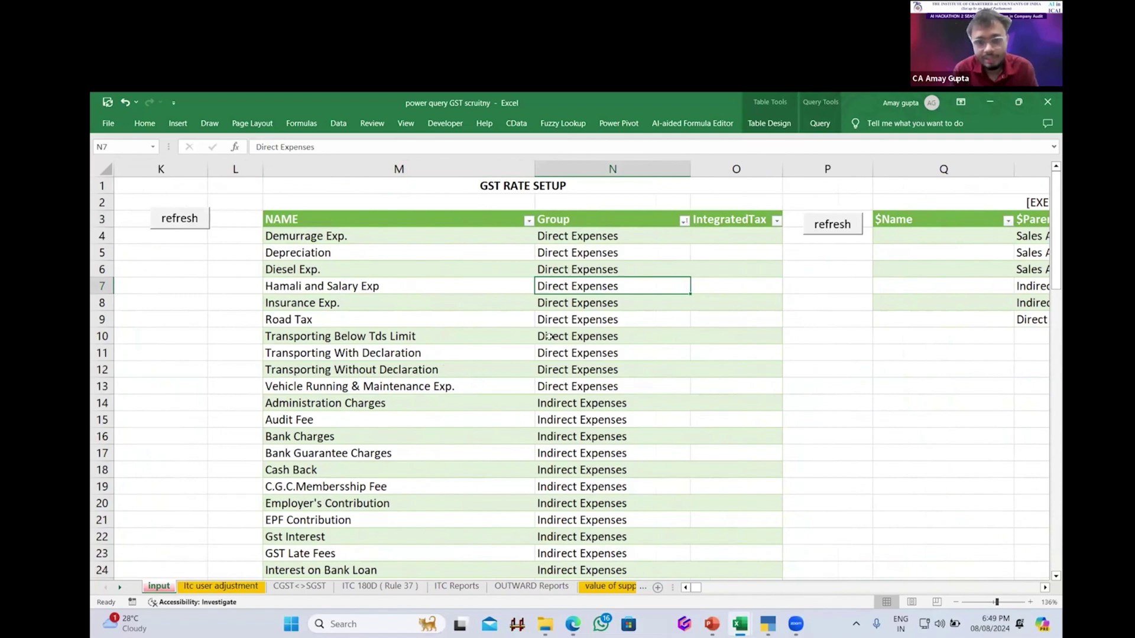
pyautogui.hscroll(3, 549, 336)
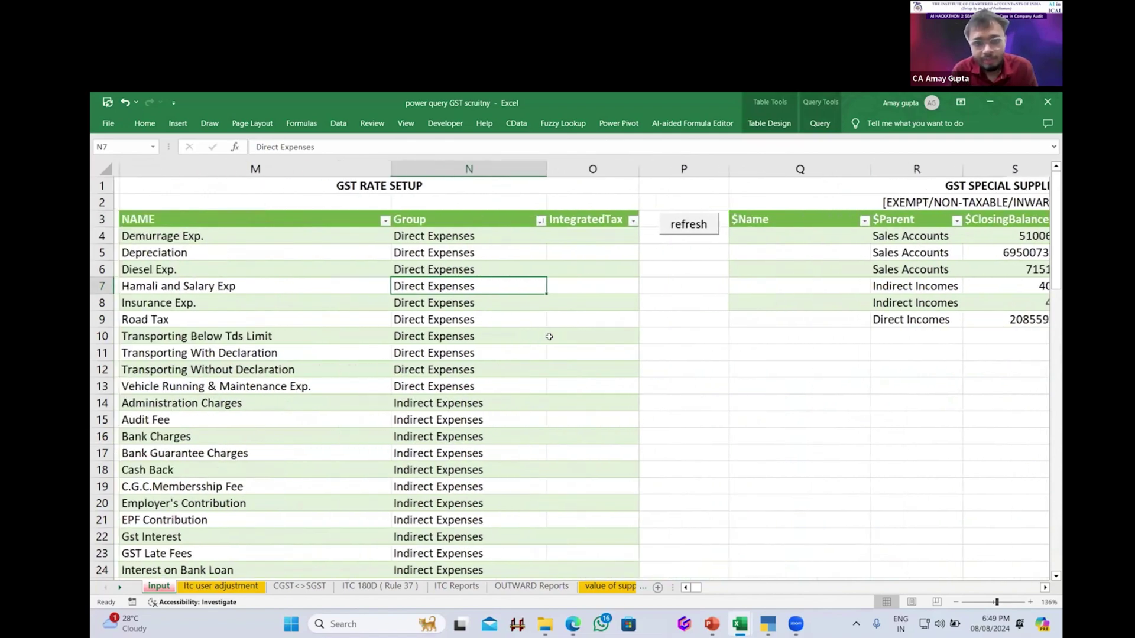
pyautogui.hscroll(-10, 549, 336)
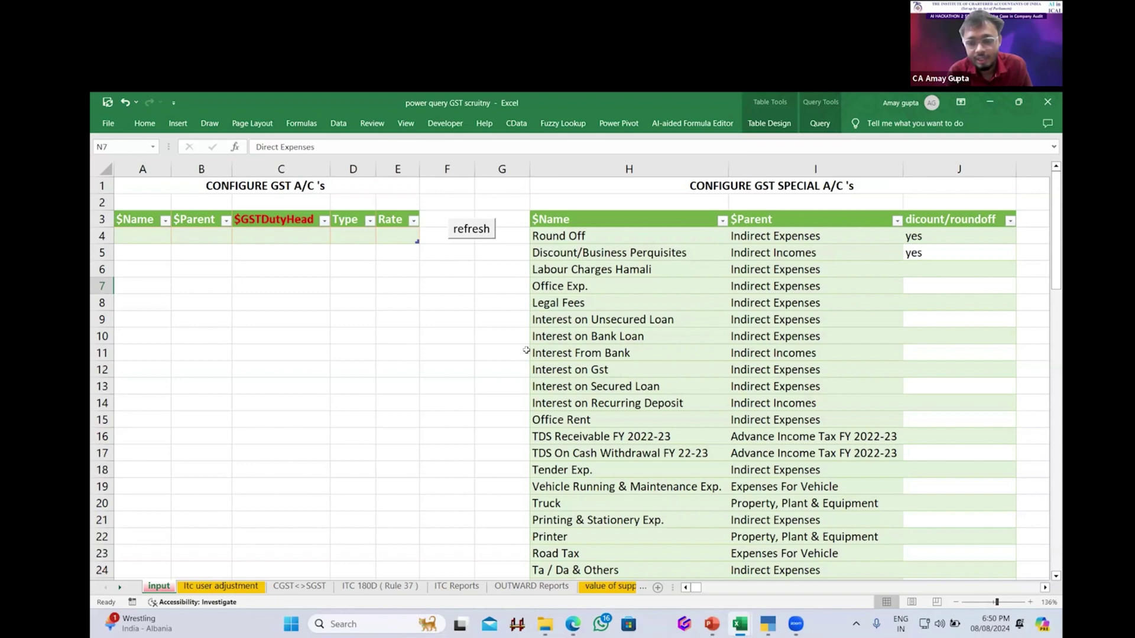
pyautogui.hscroll(5, 526, 350)
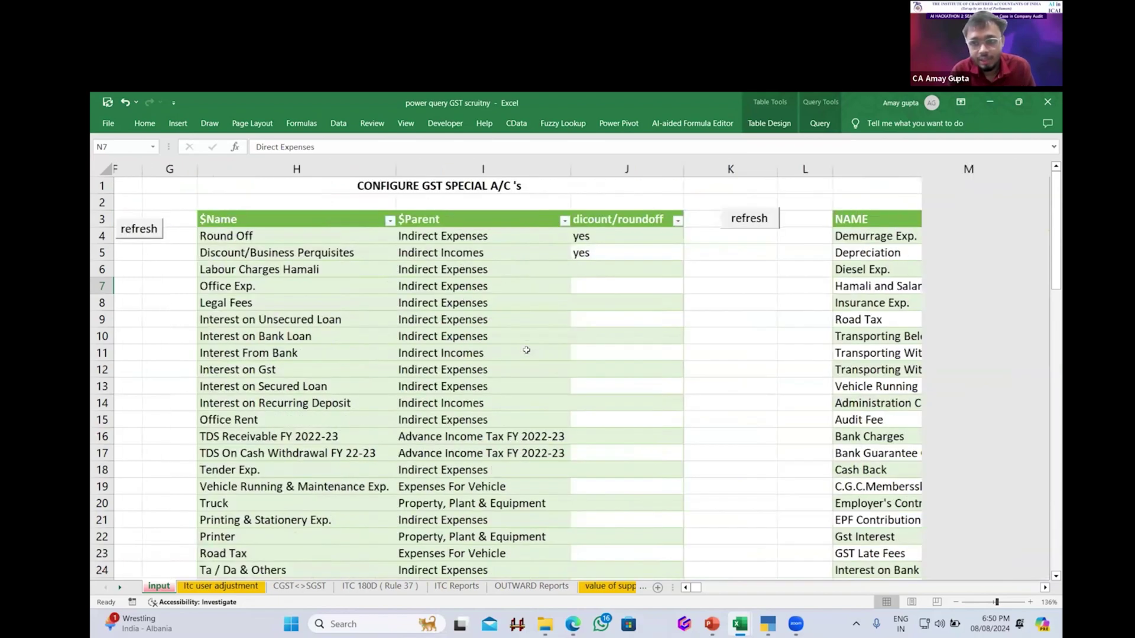
pyautogui.hscroll(5, 847, 258)
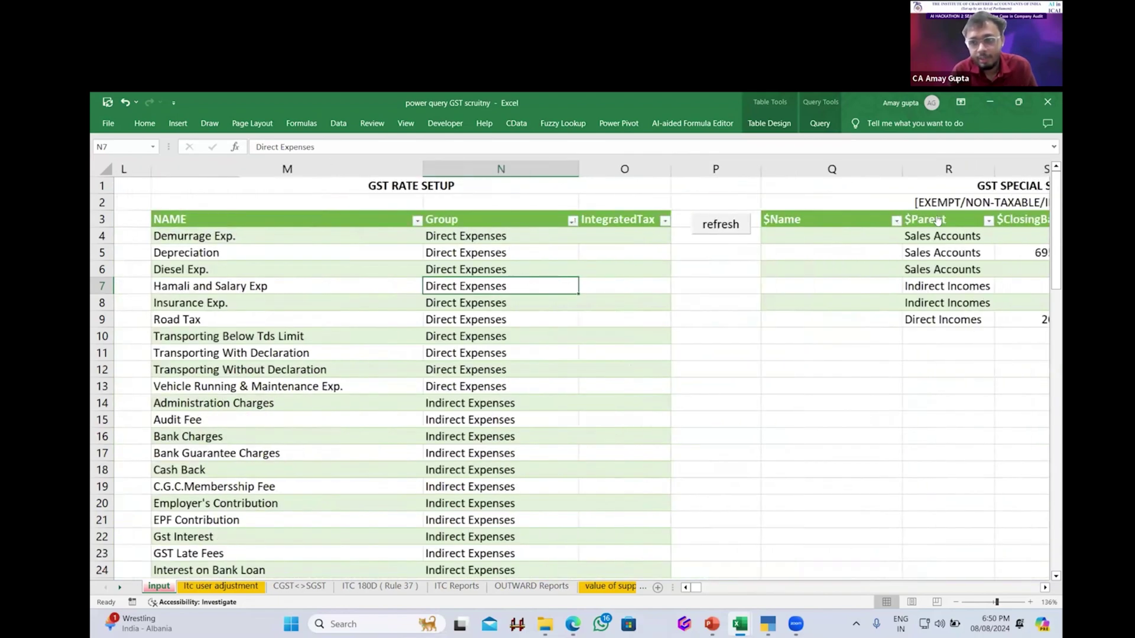
pyautogui.hscroll(2, 934, 216)
pyautogui.click(968, 225)
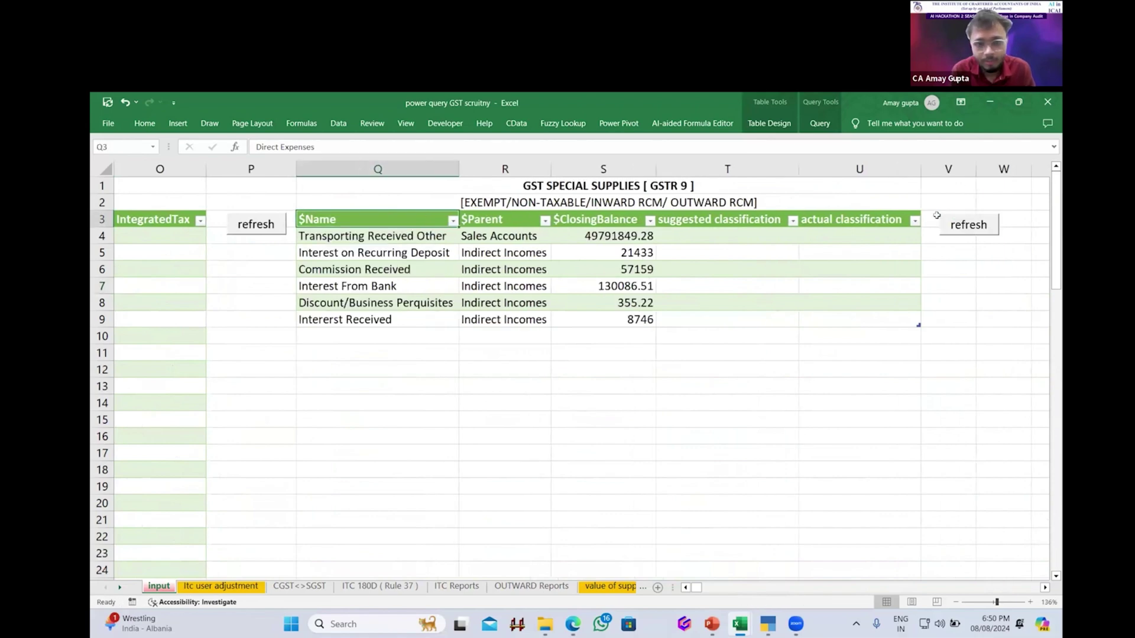
pyautogui.click(510, 468)
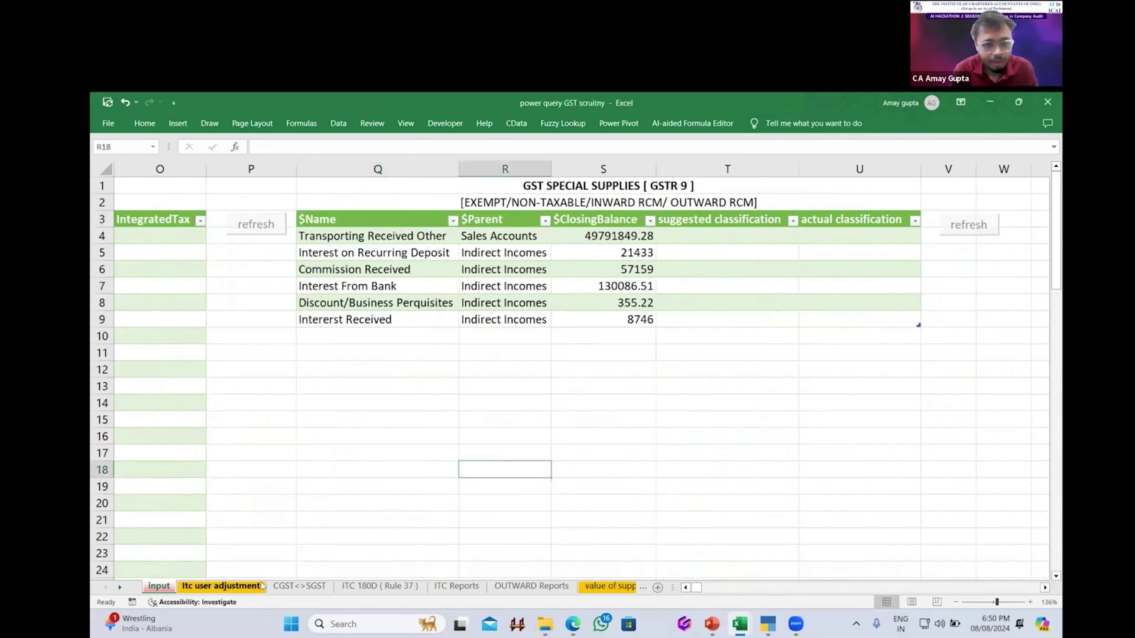
# Browse the CGST<>SGST, ITC Reports and OUTWARD Reports sheets
pyautogui.click(299, 587)
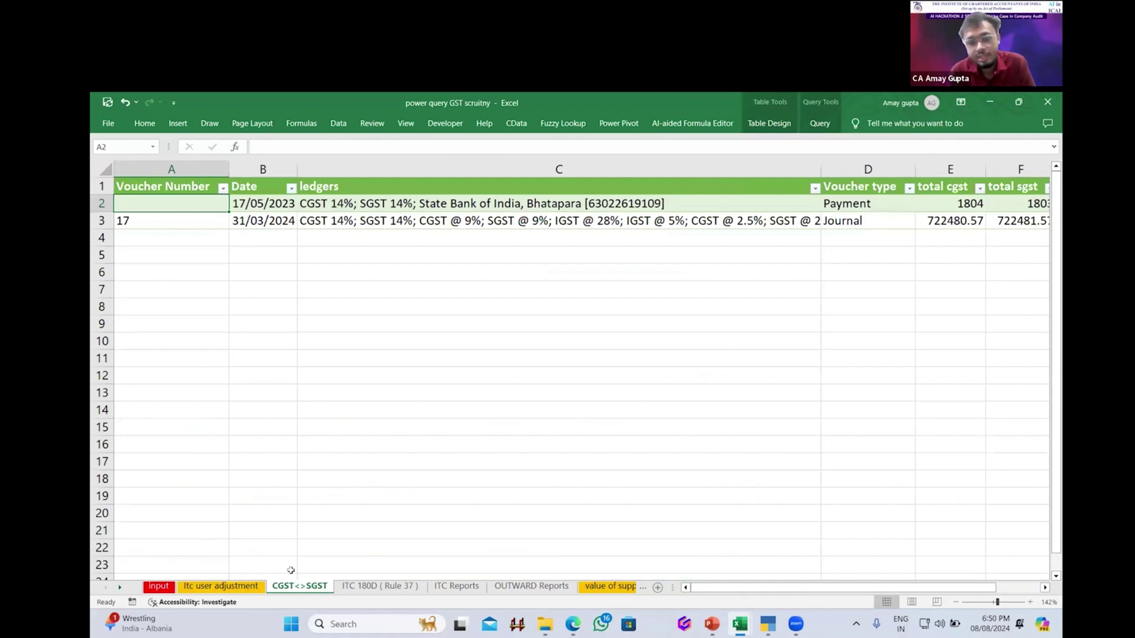
pyautogui.click(439, 588)
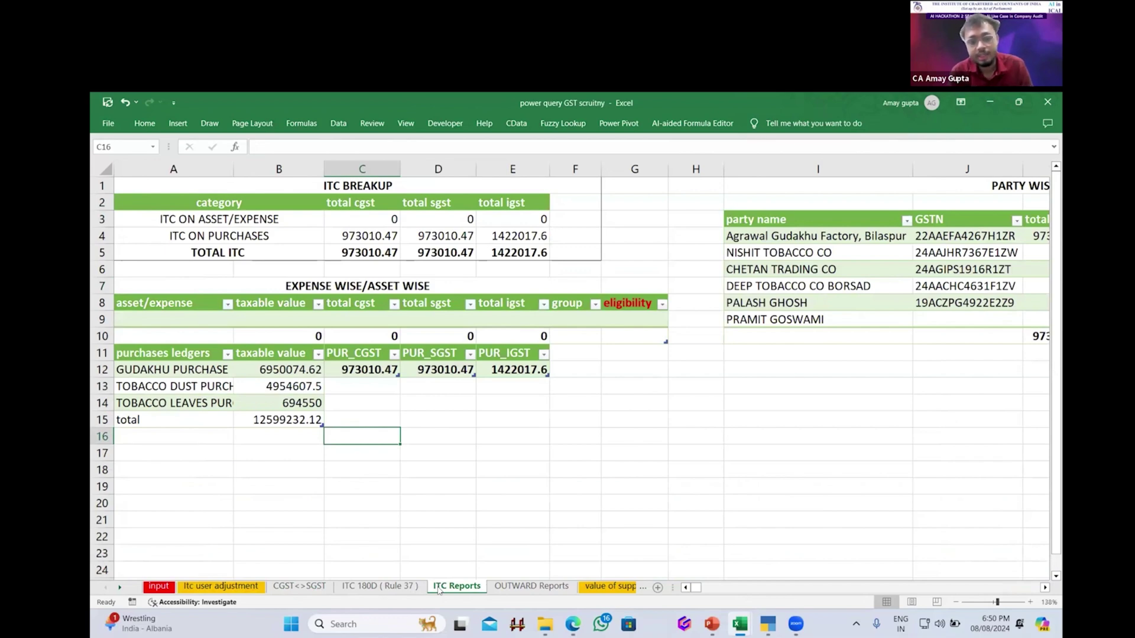
pyautogui.click(494, 587)
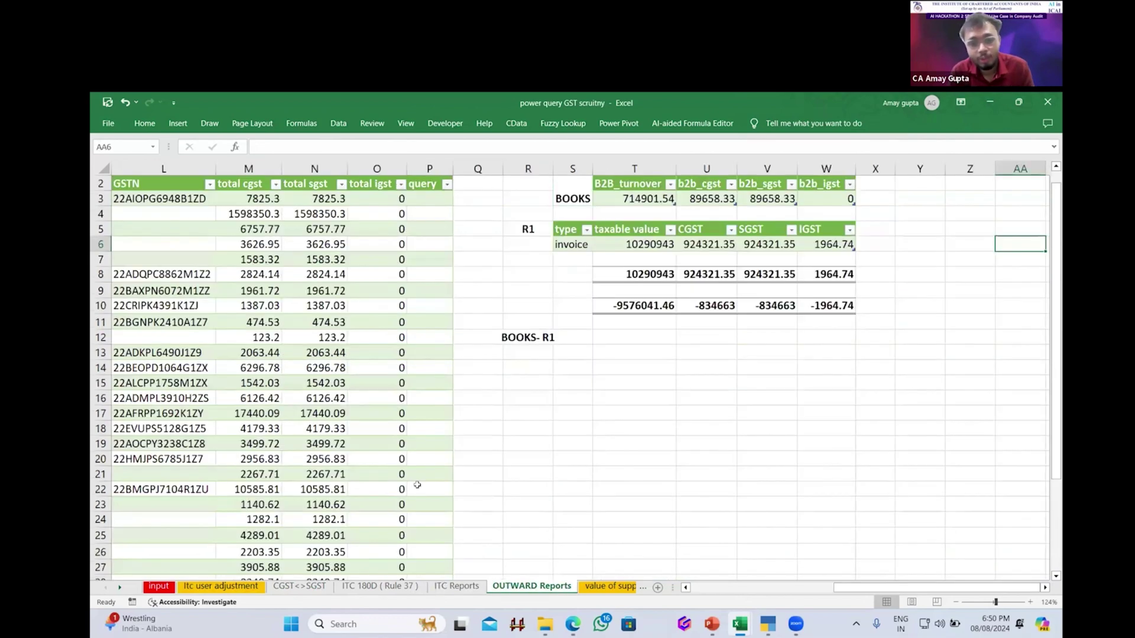
pyautogui.hscroll(-8, 417, 485)
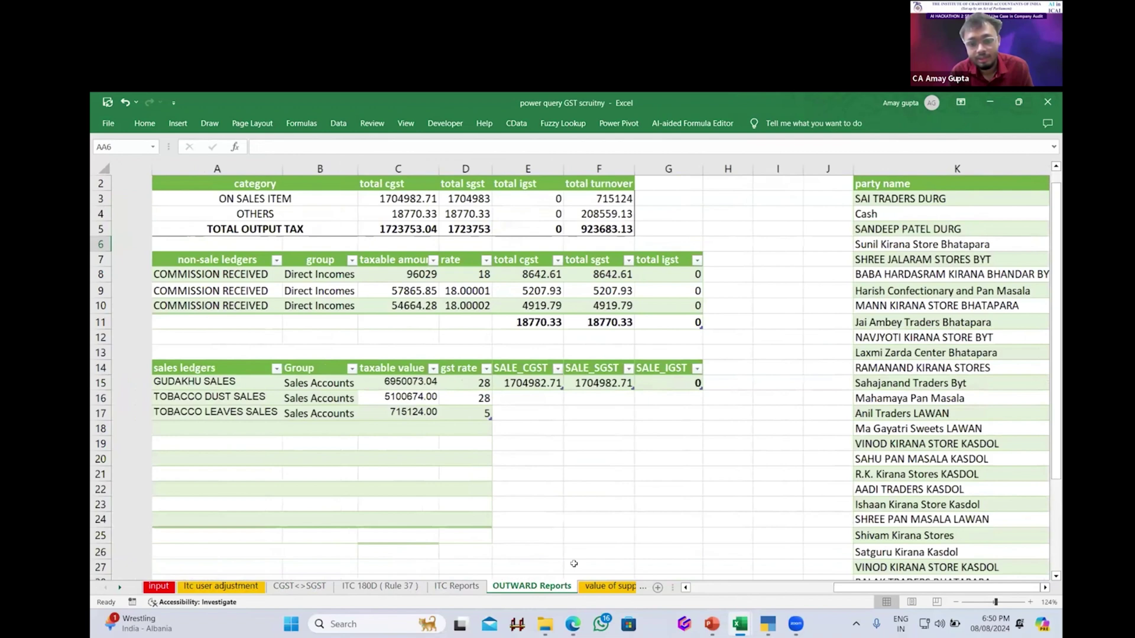
pyautogui.hscroll(4, 593, 574)
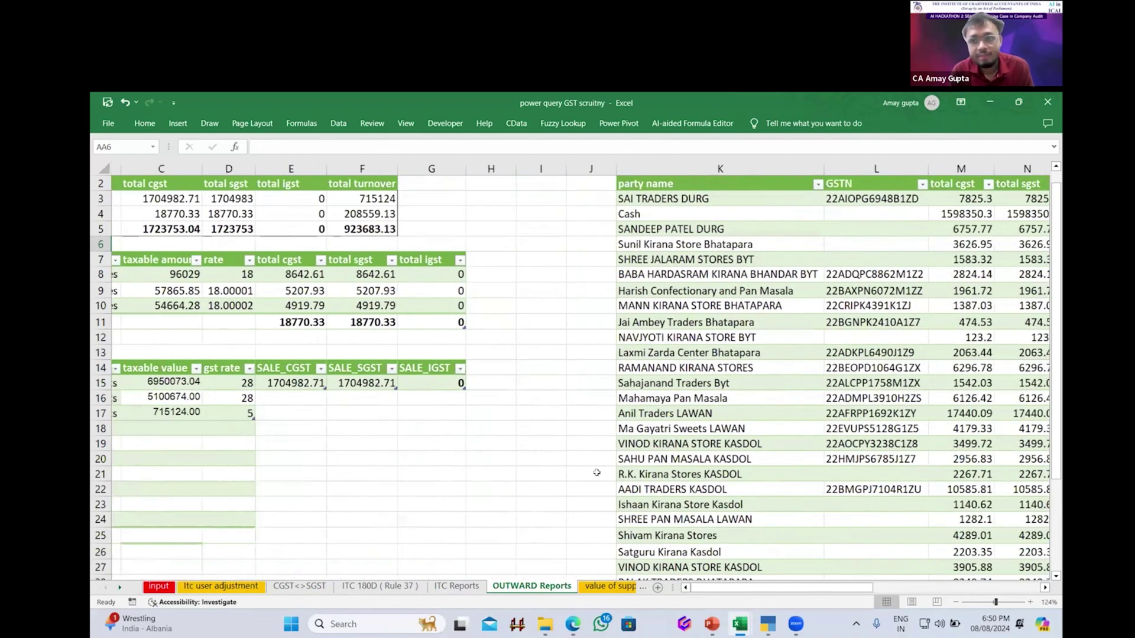
pyautogui.hscroll(3, 603, 529)
# Step past the value of supply and 3B vs Books sheets to ITC (3B vs 2B vs BOOKS)
pyautogui.hotkey('ctrl', 'pagedown')
pyautogui.hscroll(3, 603, 530)
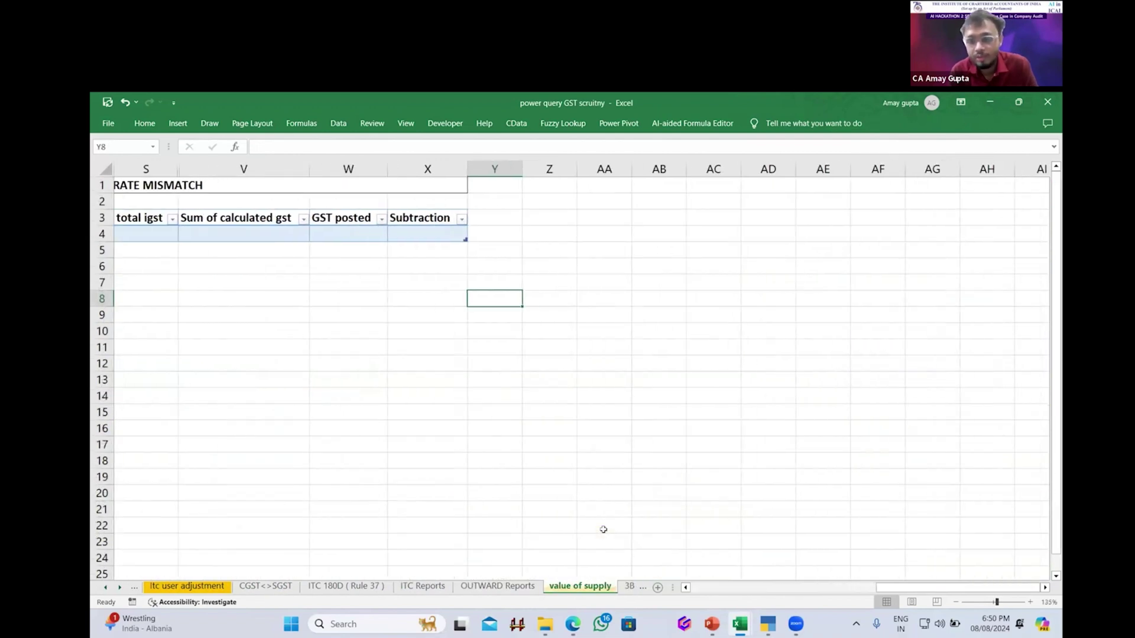
pyautogui.hotkey('ctrl', 'pagedown')
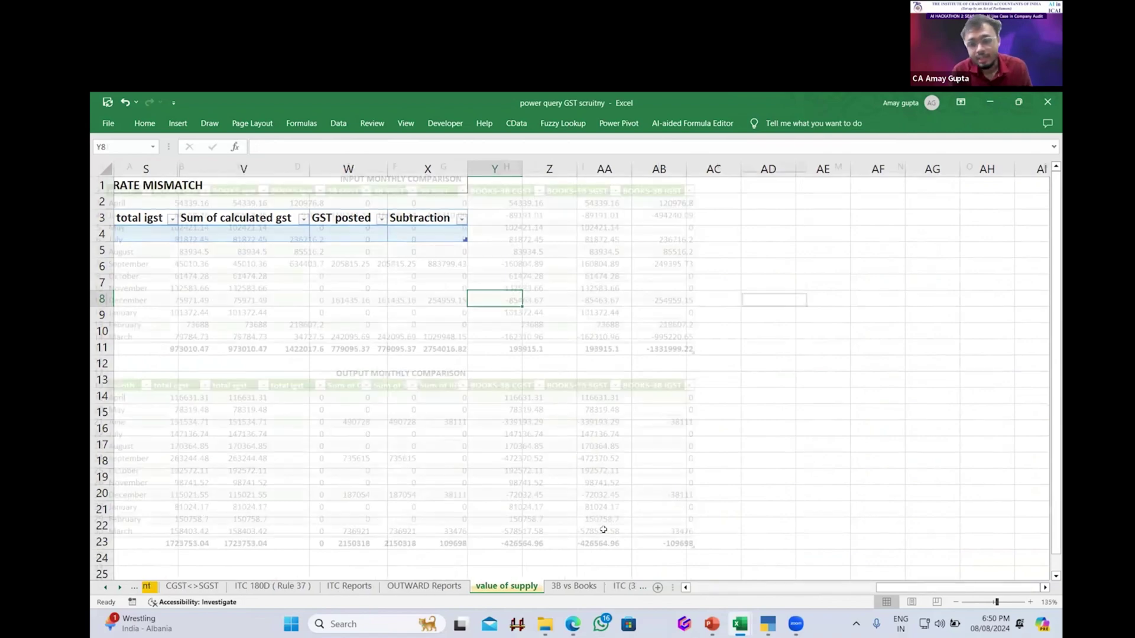
pyautogui.hotkey('ctrl', 'pagedown')
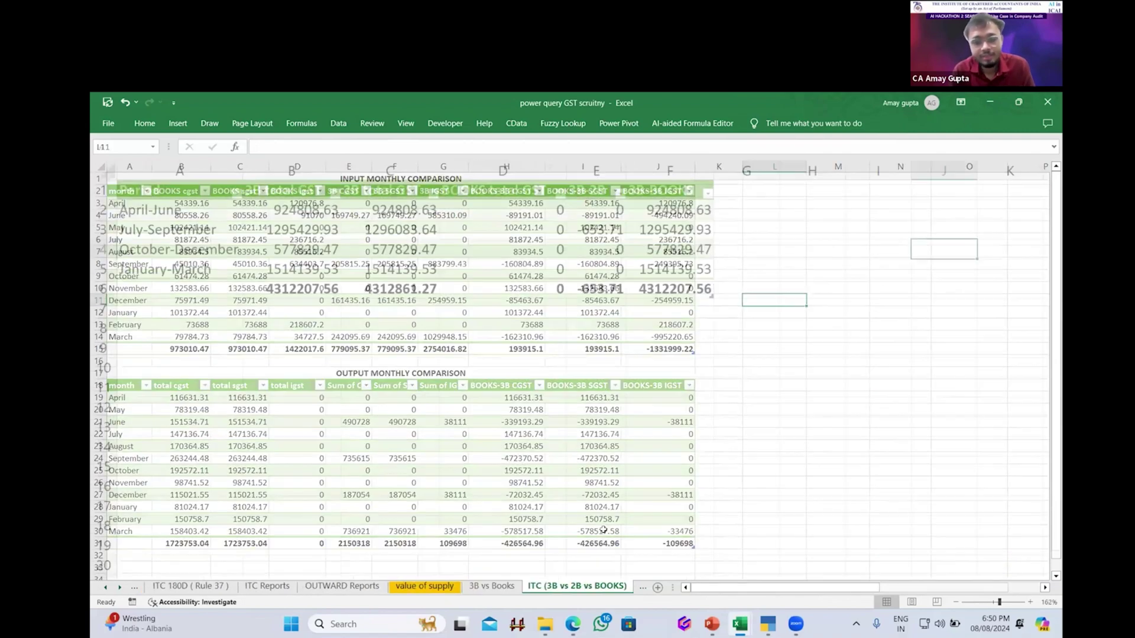
pyautogui.hotkey('ctrl', 'pagedown')
pyautogui.hotkey('ctrl', 'pageup')
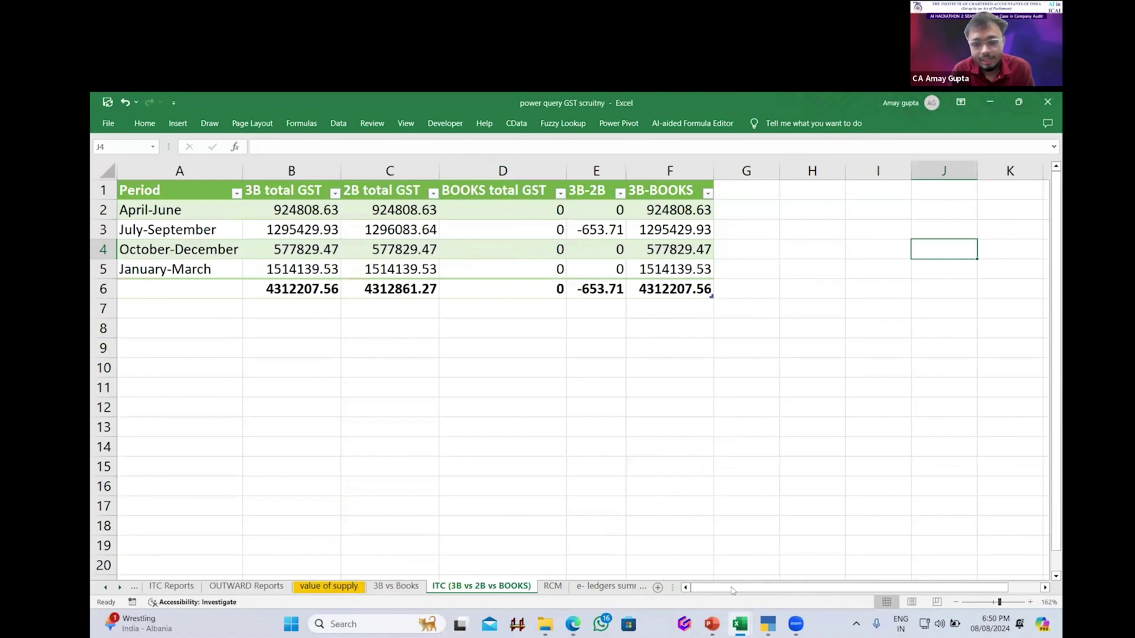
pyautogui.moveTo(740, 624)
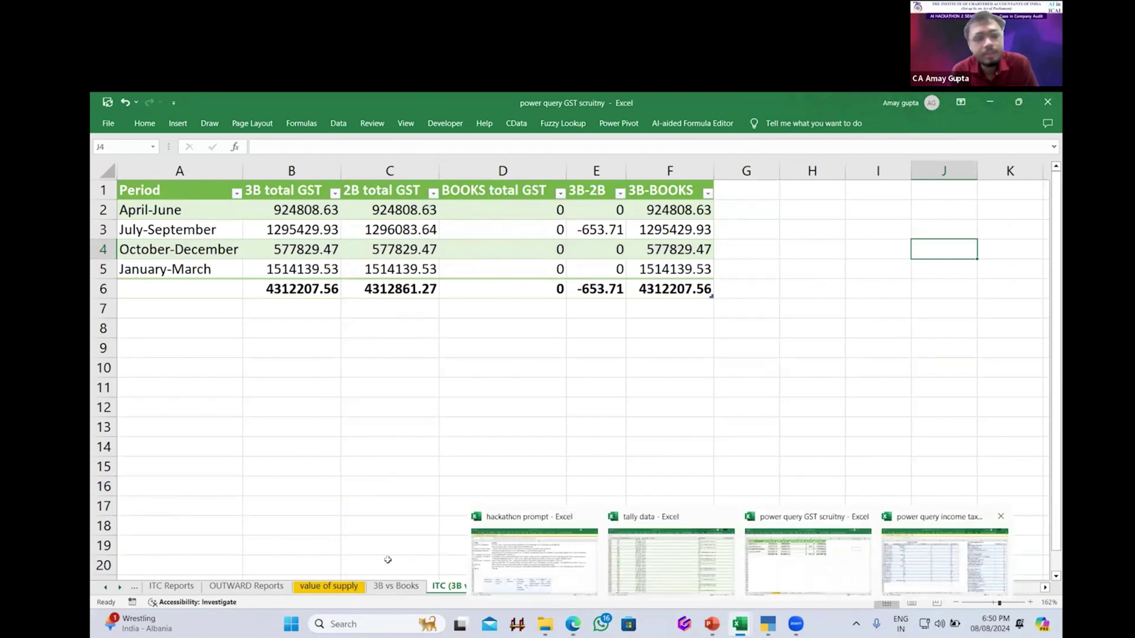
# Bring up the income tax scrutiny workbook and step through its sheets to PF ESI
pyautogui.click(945, 559)
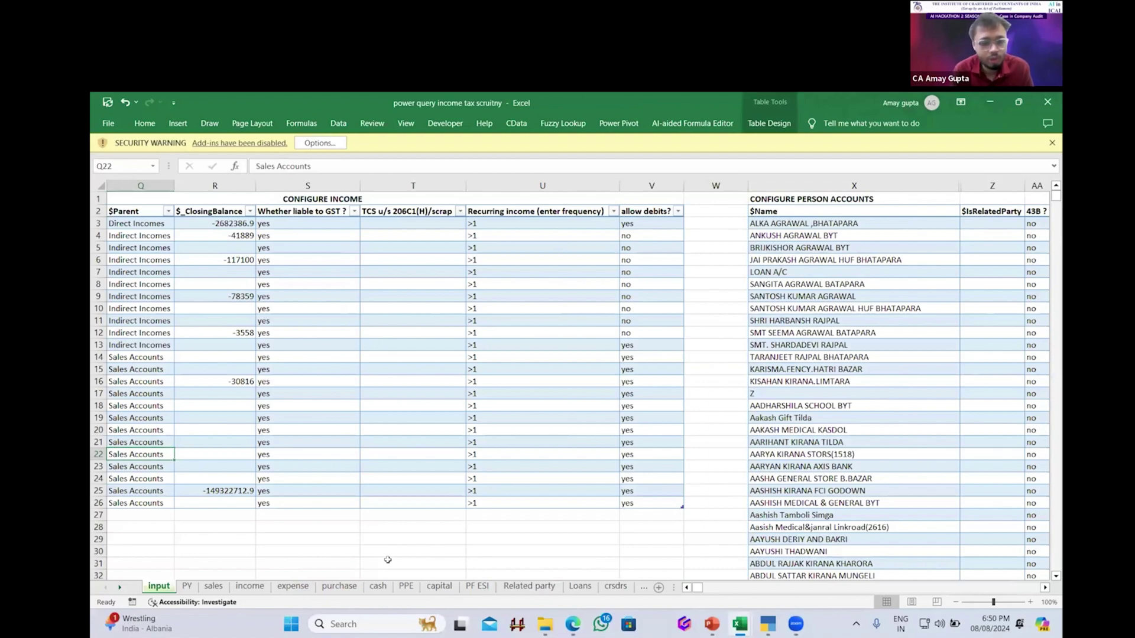
pyautogui.hotkey('ctrl', 'pagedown')
pyautogui.hotkey('ctrl', 'pagedown')
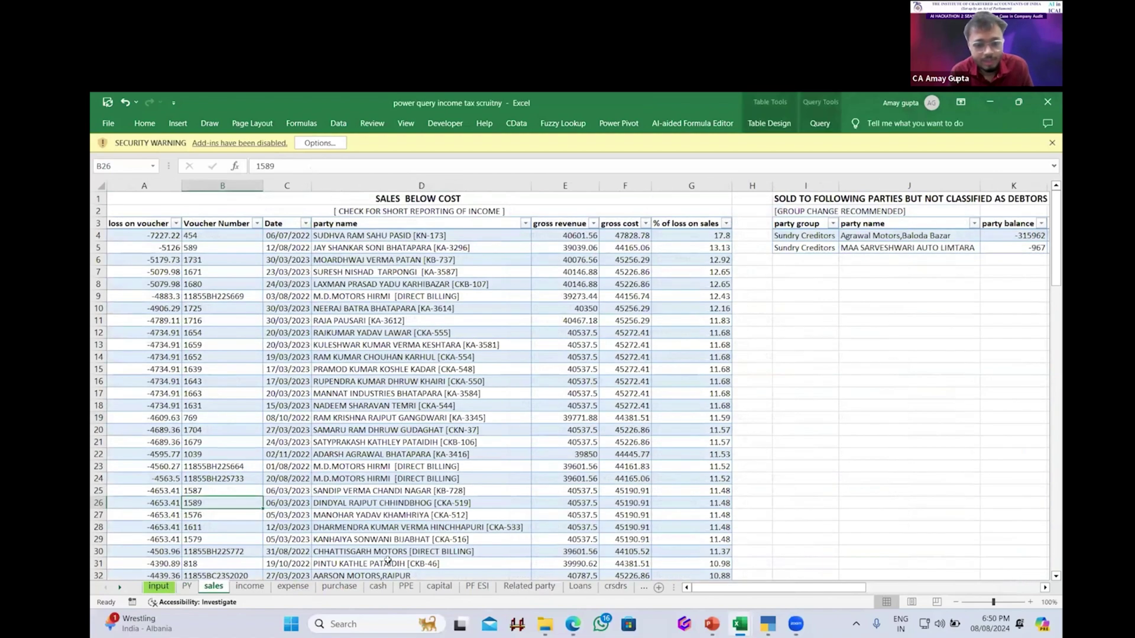
pyautogui.hotkey('ctrl', 'pagedown')
pyautogui.hotkey('ctrl', 'pagedown')
pyautogui.hotkey('ctrl', 'pagedown')
pyautogui.hotkey('ctrl', 'pageup')
pyautogui.hotkey('ctrl', 'pagedown')
pyautogui.hotkey('ctrl', 'pagedown')
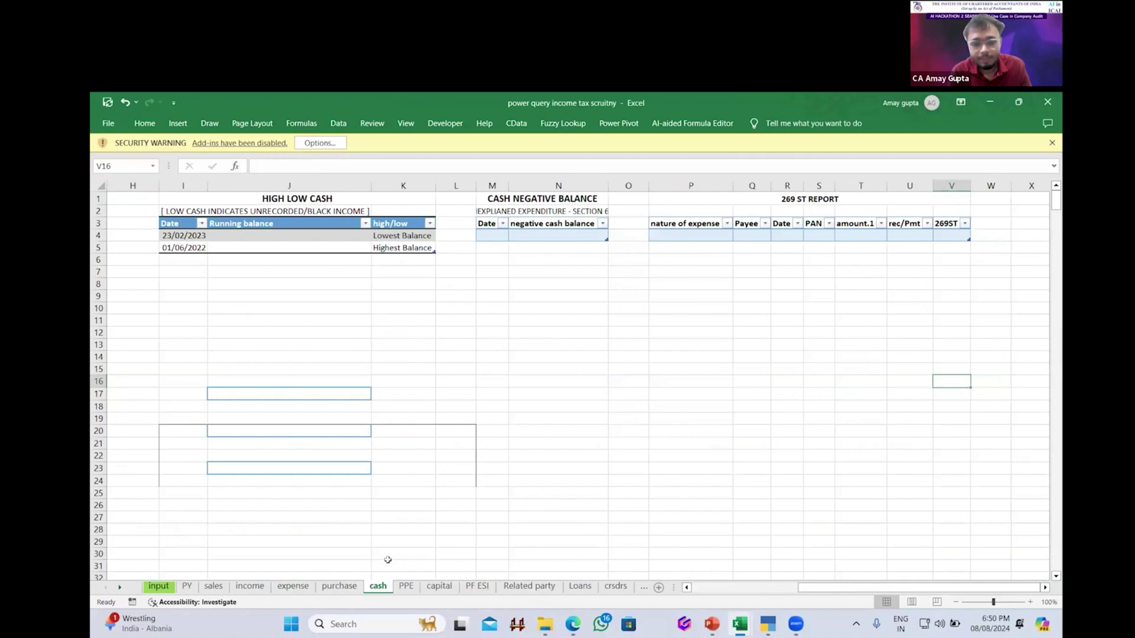
pyautogui.hotkey('ctrl', 'pagedown')
pyautogui.hotkey('ctrl', 'pagedown')
pyautogui.hotkey('ctrl', 'pagedown')
pyautogui.hotkey('ctrl', 'pagedown')
pyautogui.hotkey('ctrl', 'pagedown')
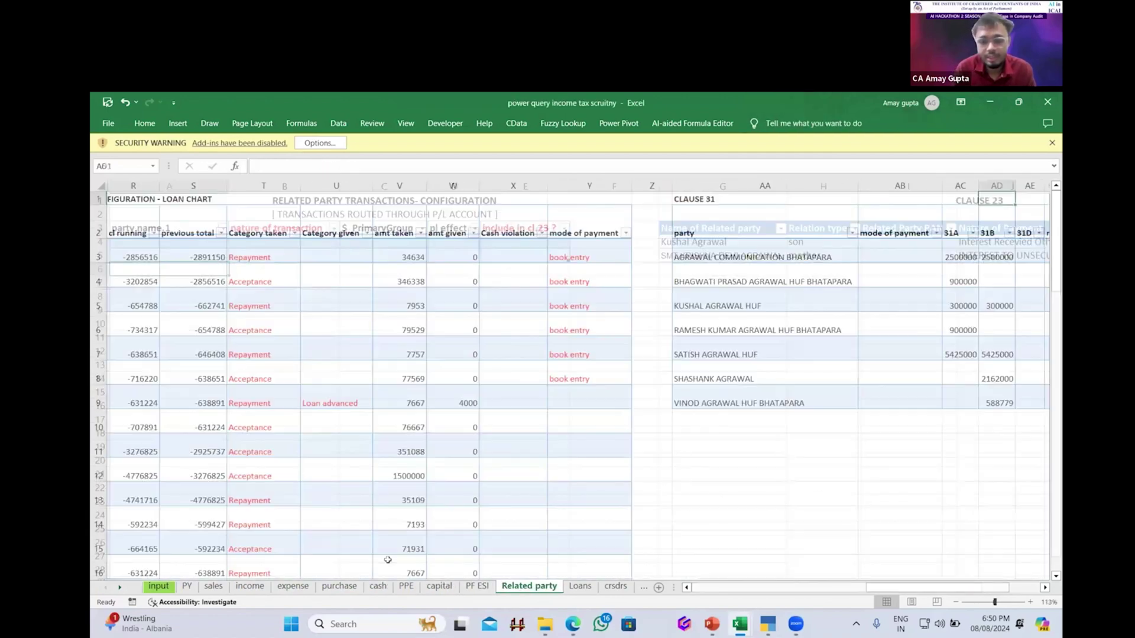
pyautogui.hotkey('ctrl', 'pagedown')
pyautogui.hotkey('ctrl', 'pagedown')
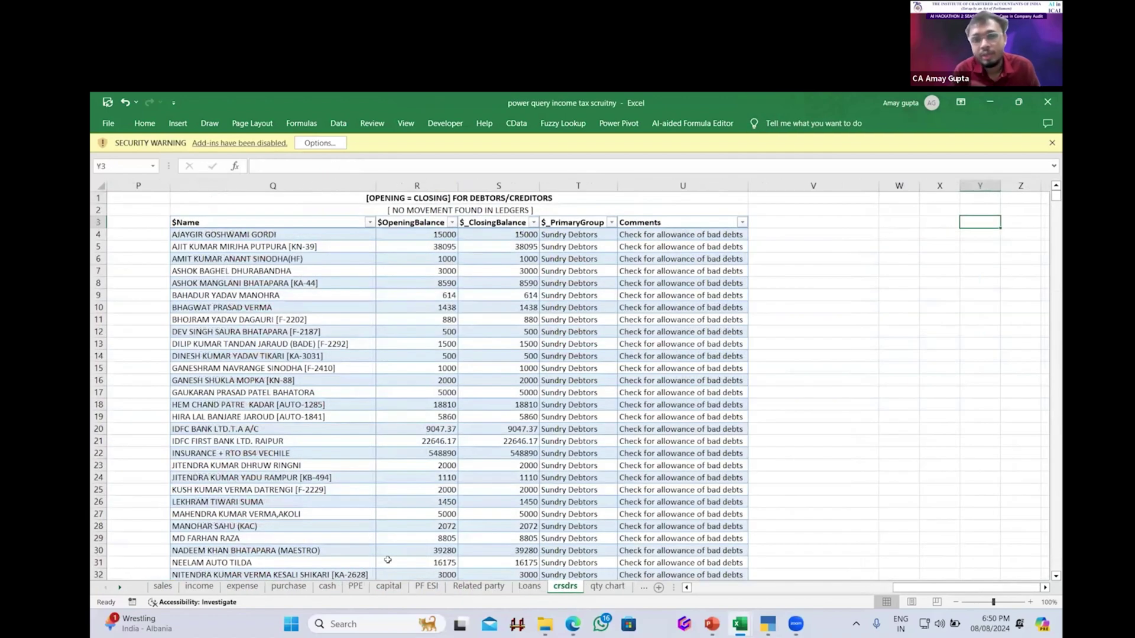
pyautogui.hotkey('ctrl', 'pageup')
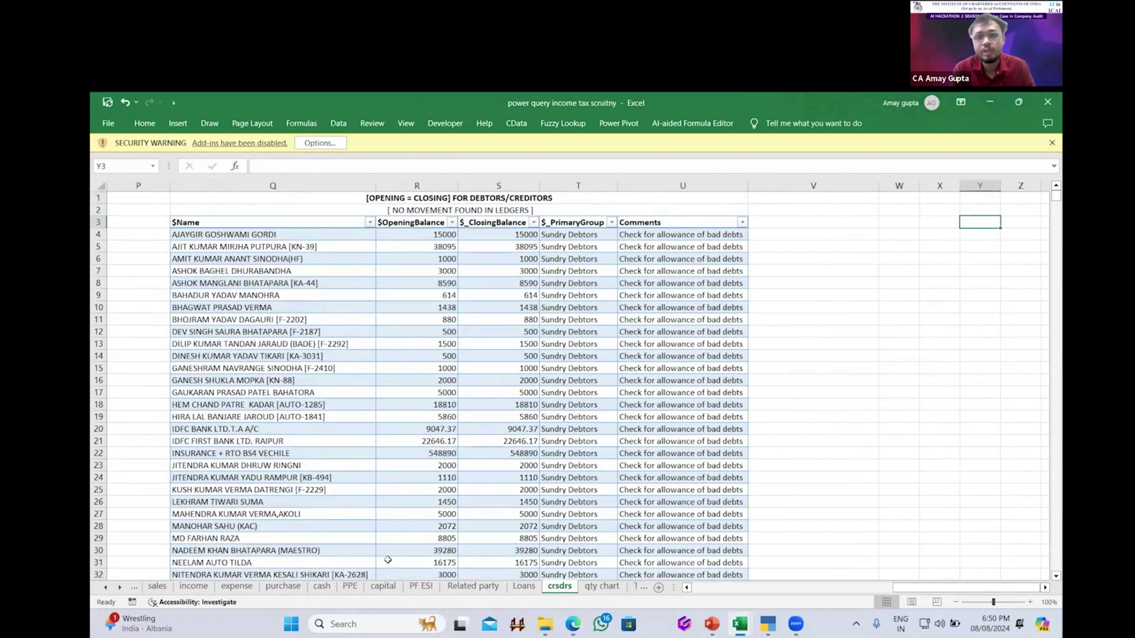
pyautogui.hotkey('ctrl', 'pageup')
pyautogui.hotkey('ctrl', 'pageup')
pyautogui.hotkey('ctrl', 'pageup')
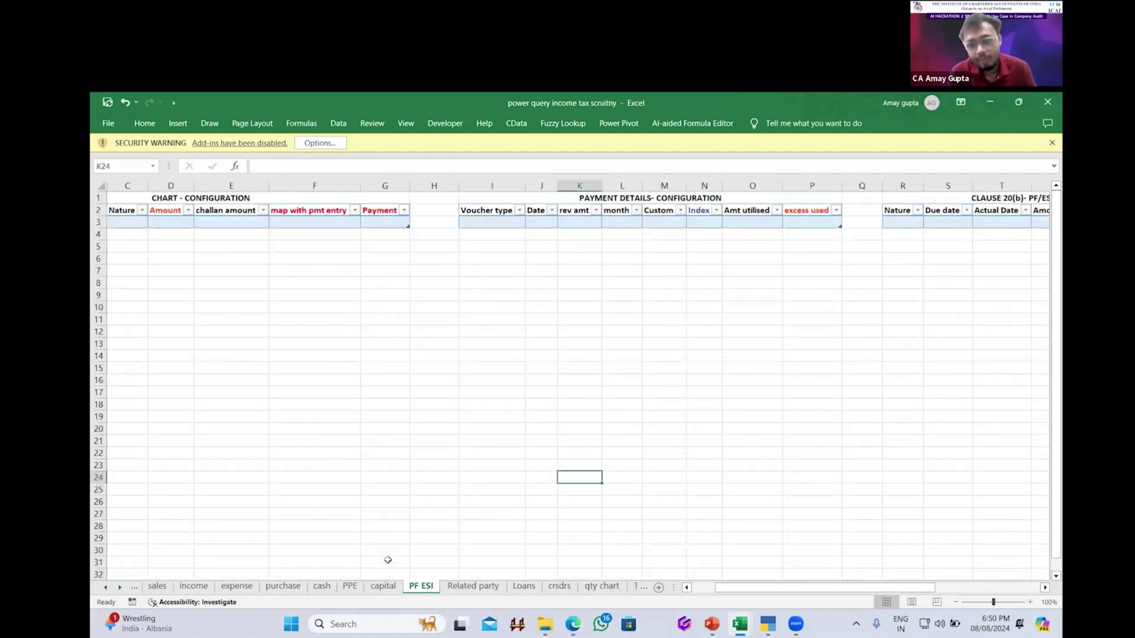